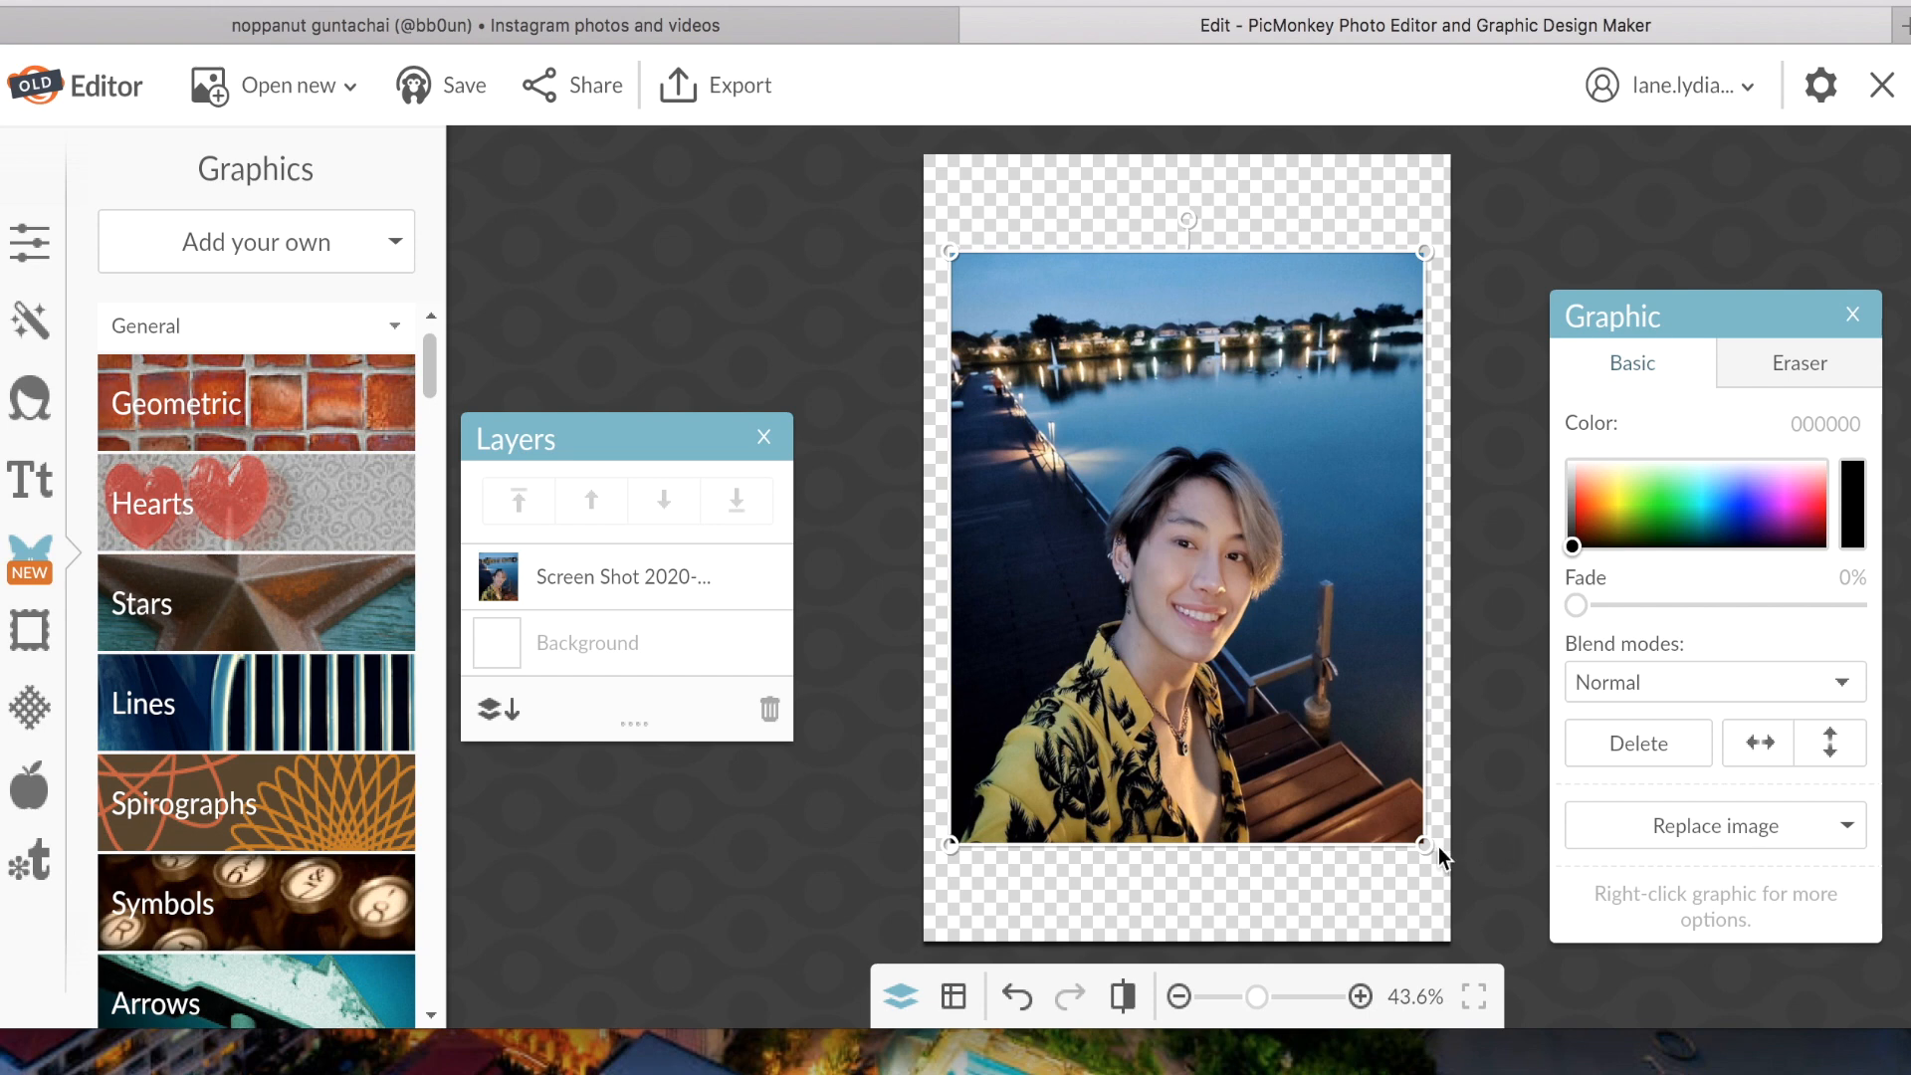
Enlarge the selfie graphic and reposition it so the photo fills the whole canvas.
drag(1421, 836, 1633, 1041)
mouse_move(1271, 737)
mouse_down()
mouse_move(1200, 512)
mouse_move(1220, 552)
mouse_move(1240, 511)
mouse_up()
Roughly erase the lake, sky and pier around the man, using an eraser size of 58.
click(1799, 362)
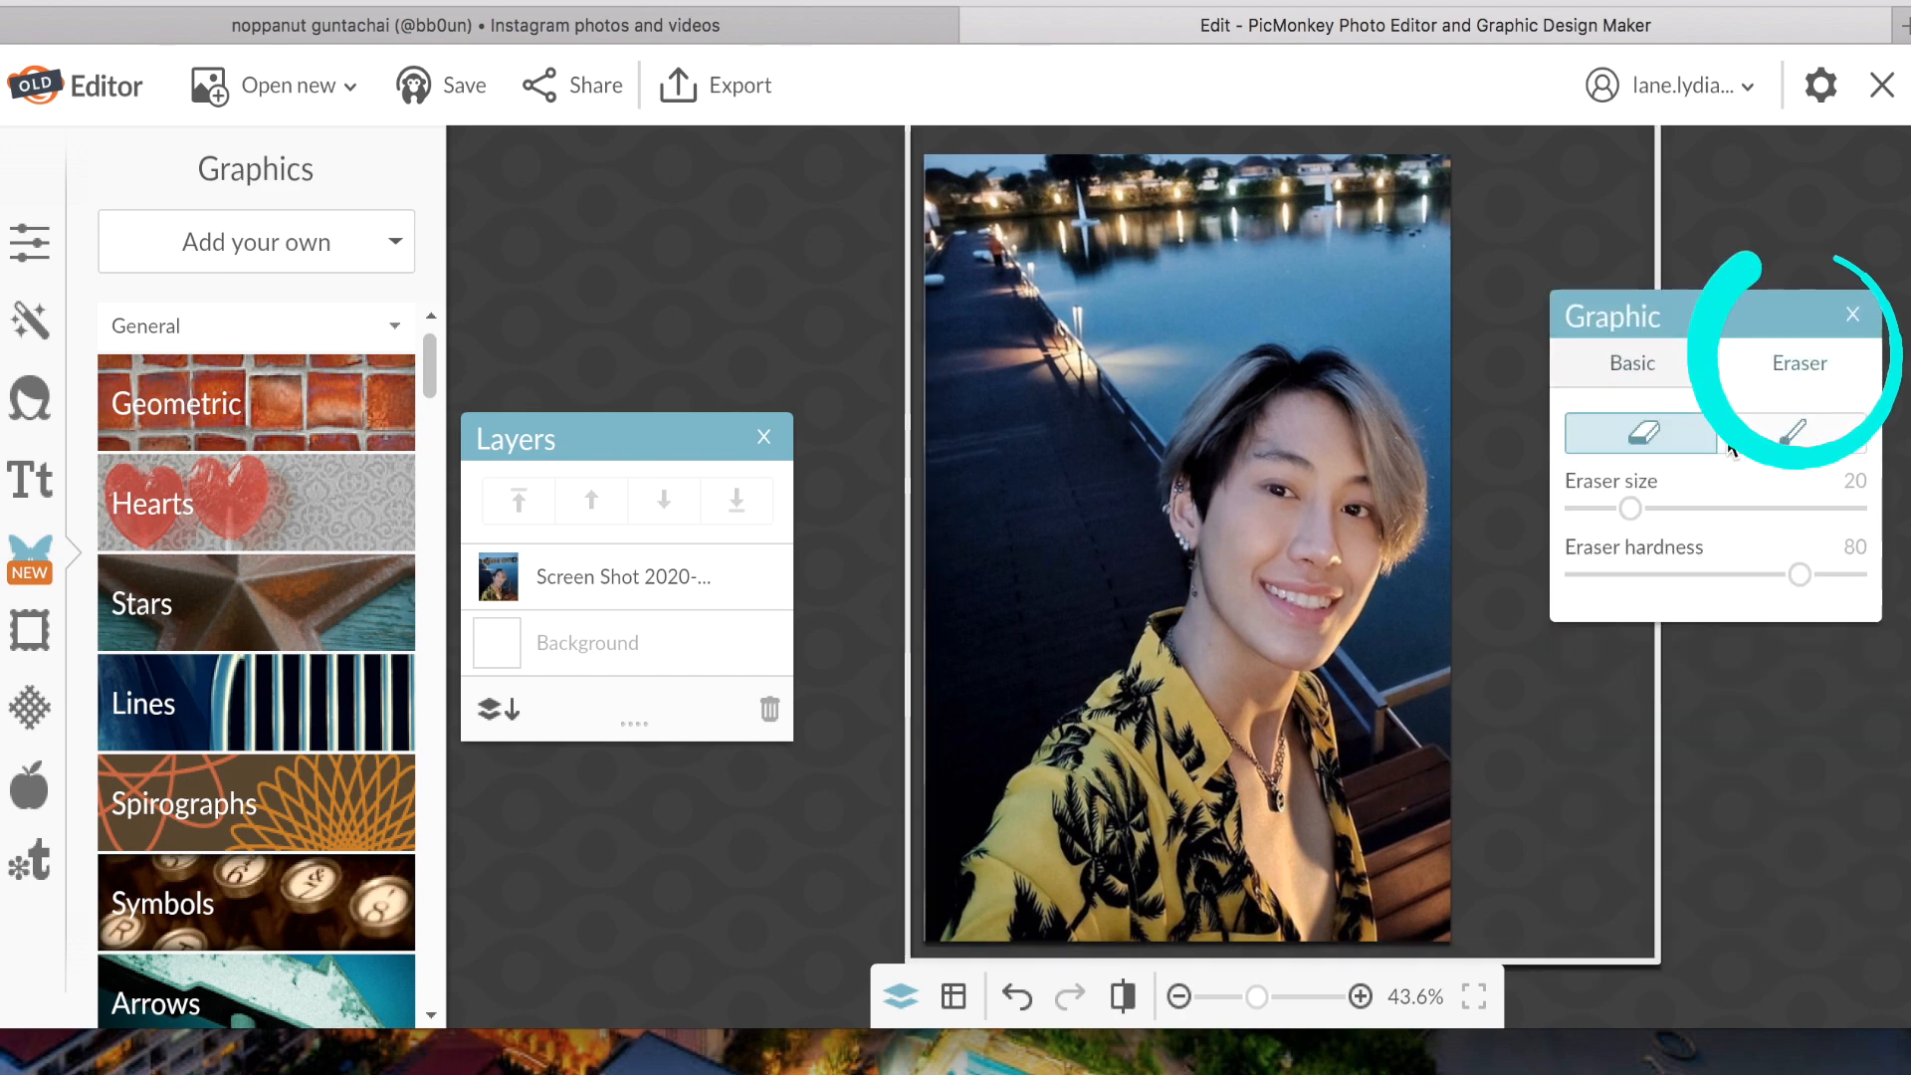
mouse_move(1168, 354)
mouse_down()
mouse_move(1271, 161)
mouse_move(997, 503)
mouse_move(1055, 217)
mouse_up()
mouse_move(933, 127)
mouse_down()
mouse_move(974, 122)
mouse_move(928, 636)
mouse_move(948, 804)
mouse_move(1067, 600)
mouse_move(1094, 459)
mouse_move(1226, 290)
mouse_move(1428, 303)
mouse_move(1490, 381)
mouse_move(1255, 161)
mouse_up()
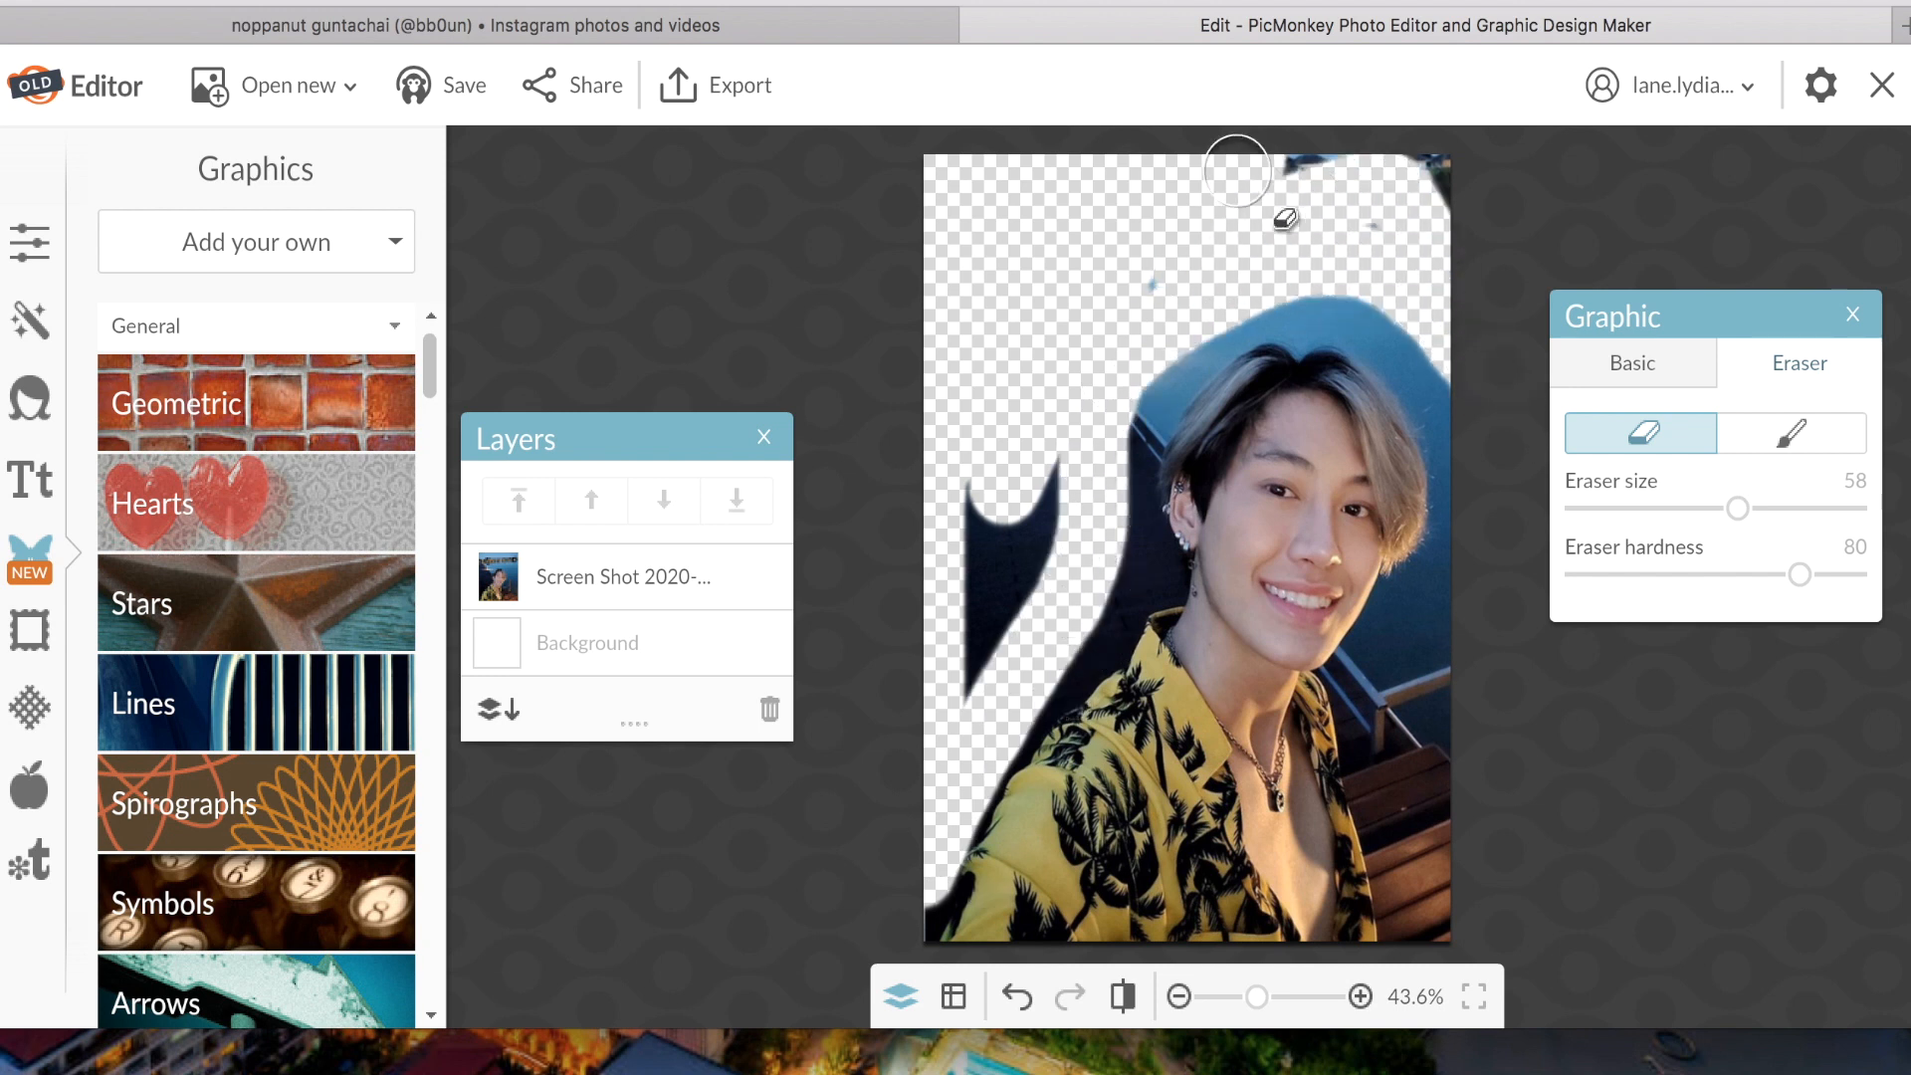
mouse_move(1076, 488)
mouse_down()
mouse_move(971, 669)
mouse_move(954, 460)
mouse_up()
mouse_move(1430, 648)
mouse_down()
mouse_move(1385, 699)
mouse_move(1440, 659)
mouse_up()
Erase the background closely along the sleeve and shoulder with eraser sizes 45, 29 and 37 and hardness 44.
drag(1737, 508, 1698, 508)
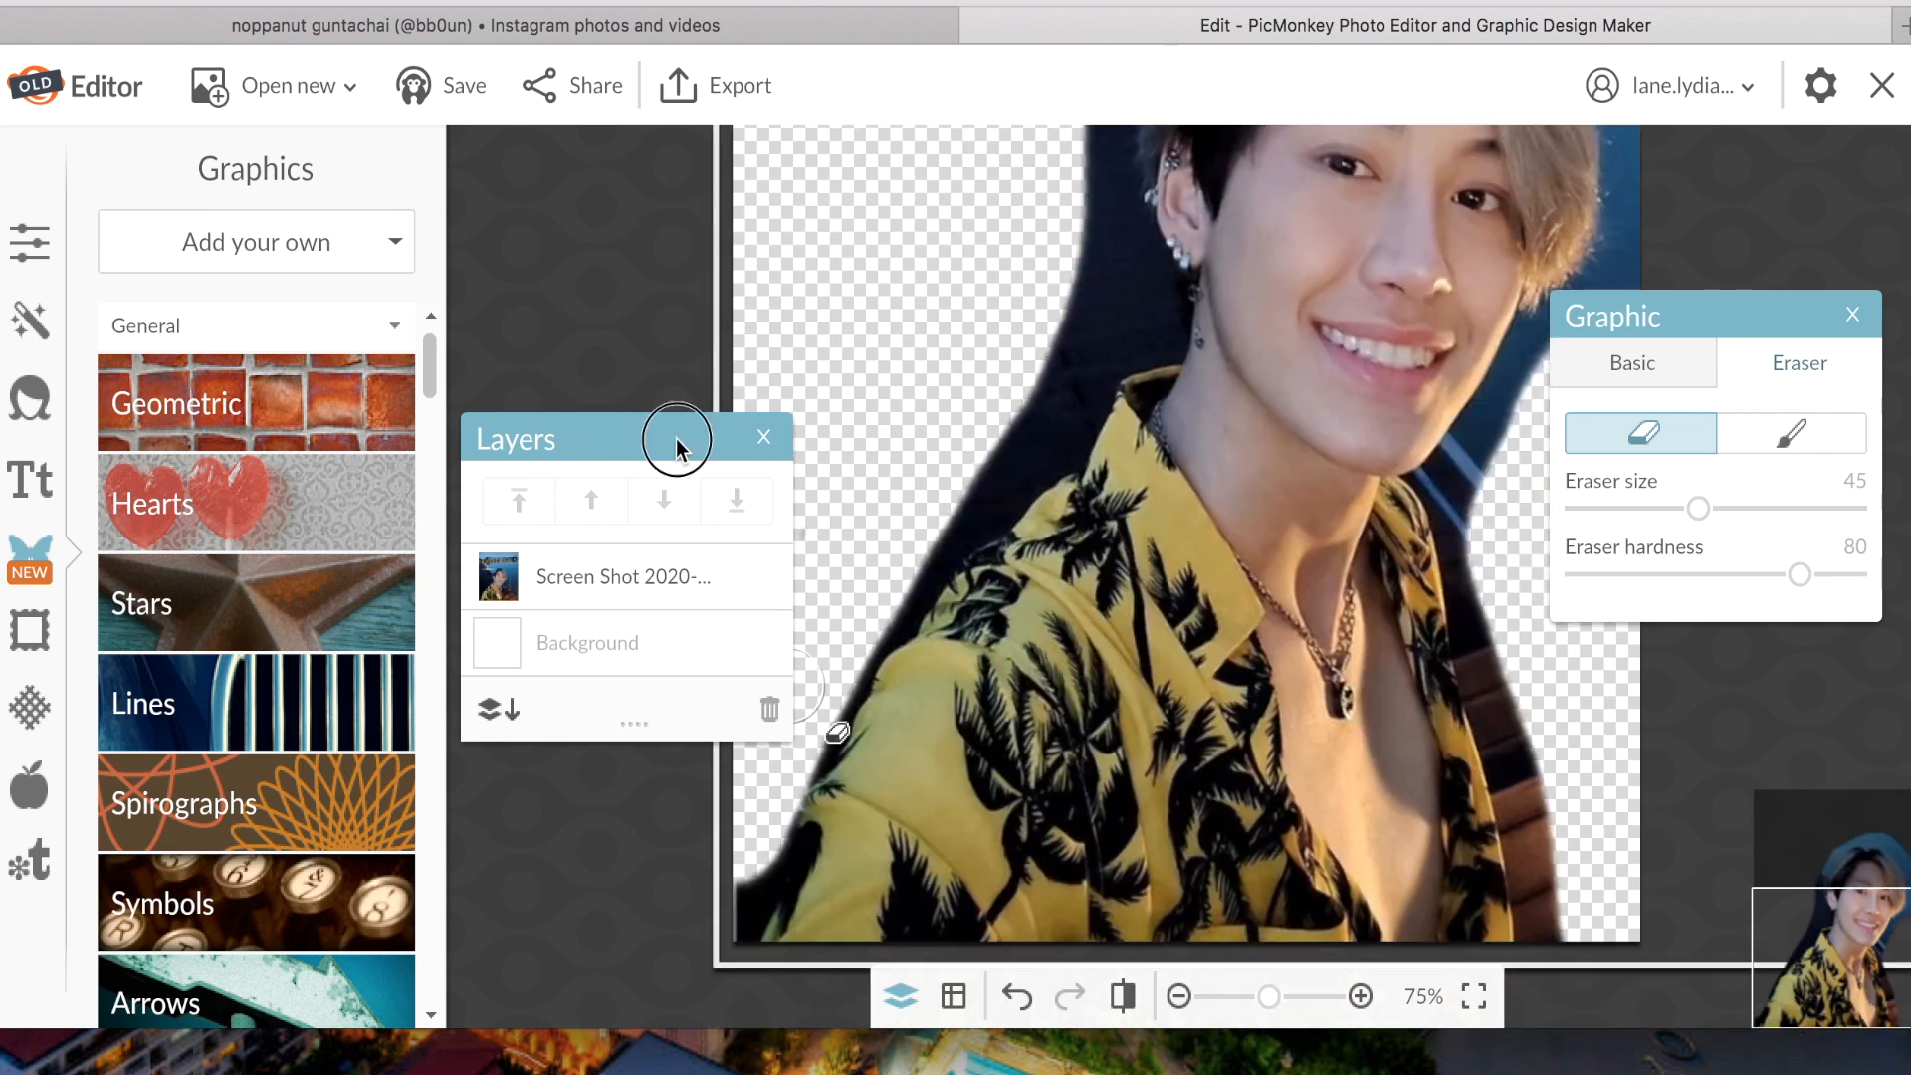
drag(673, 438, 587, 334)
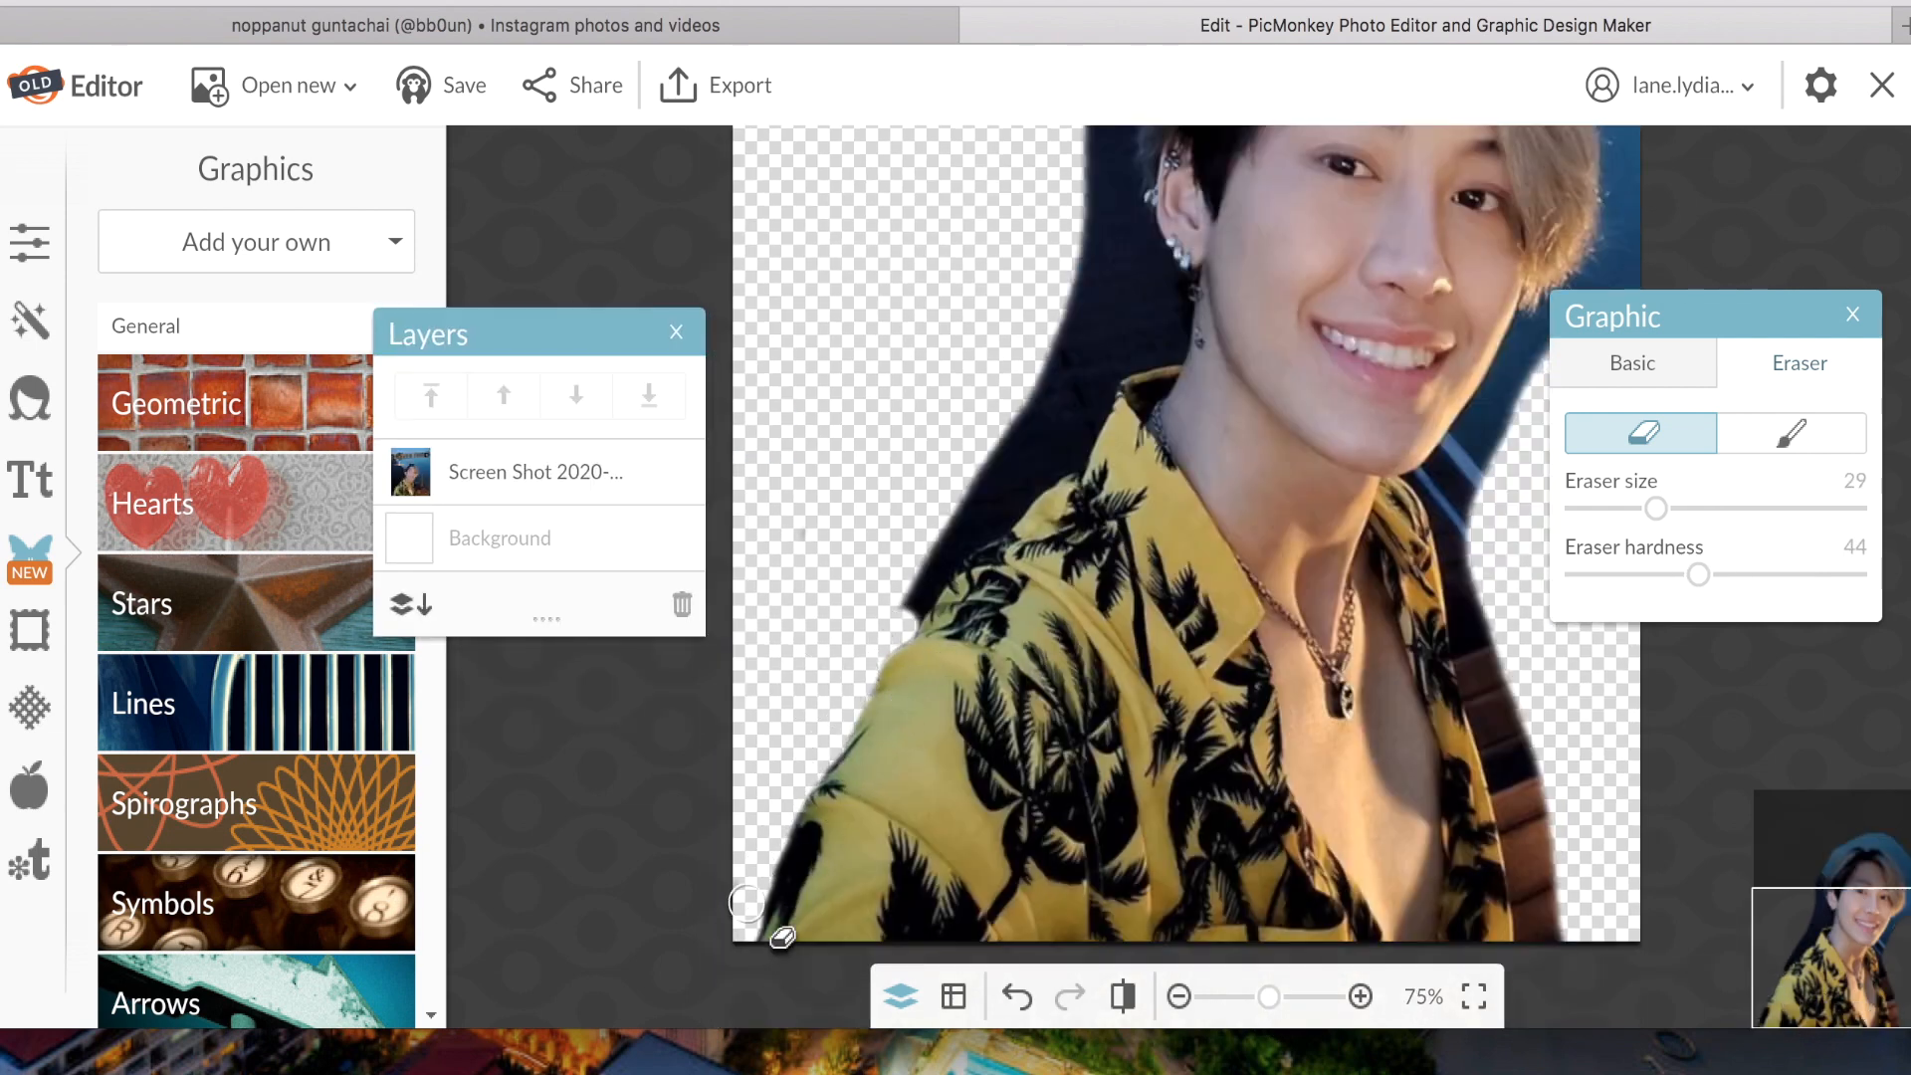
drag(917, 599, 992, 510)
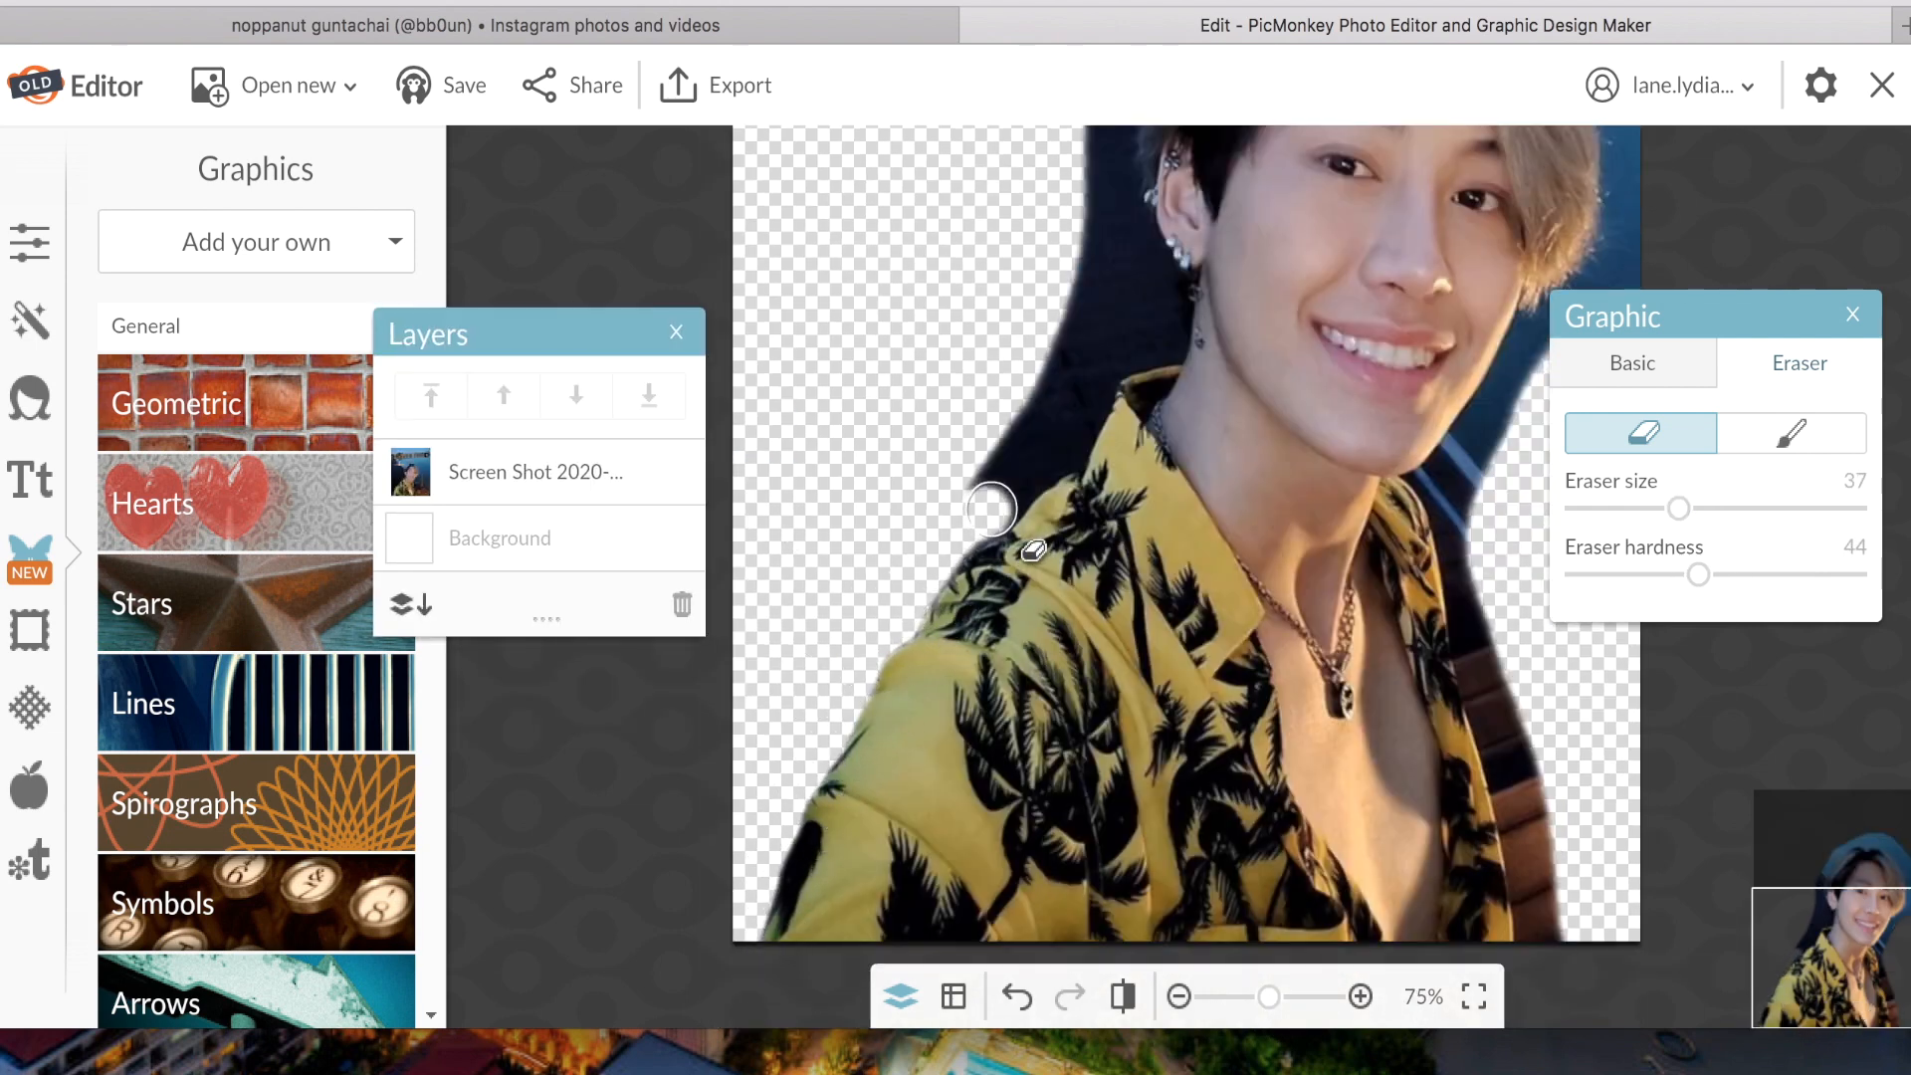
drag(1059, 450, 1092, 339)
Erase the remaining background along the shoulder and collar at close zoom, restoring parts of the shirt edge where needed.
click(1360, 996)
click(1360, 996)
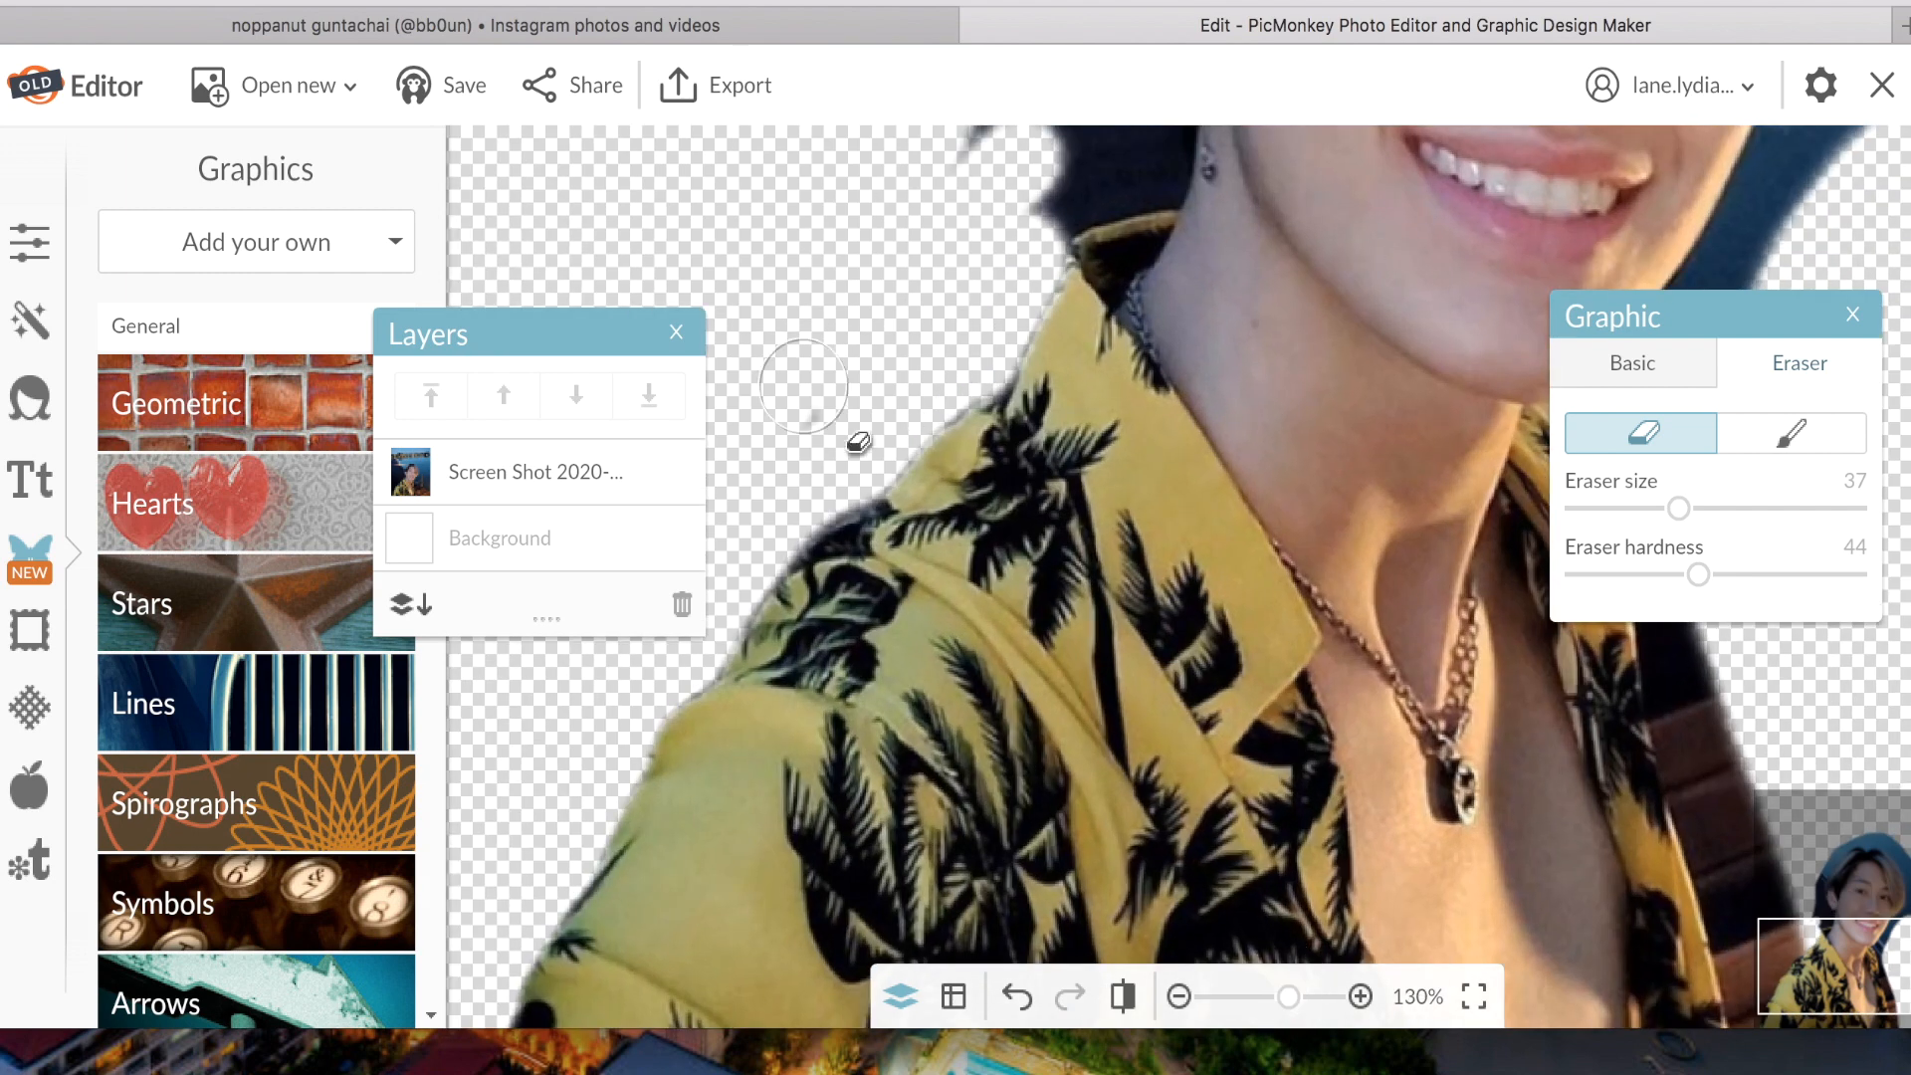
scroll(1139, 597, up, 5)
mouse_move(1025, 538)
mouse_down()
mouse_move(1138, 457)
mouse_move(1159, 578)
mouse_up()
click(1792, 433)
click(1642, 432)
drag(1678, 508, 1645, 509)
click(1791, 433)
mouse_move(1070, 607)
mouse_down()
mouse_move(1175, 557)
mouse_move(1036, 273)
mouse_move(1065, 547)
mouse_up()
Erase the background along the neck and earlobe with a fine eraser of size 7, then restore the lower earring.
click(1642, 433)
click(1360, 997)
drag(1680, 508, 1622, 509)
drag(1164, 587, 1198, 234)
drag(1864, 919, 1869, 895)
drag(1622, 508, 1607, 509)
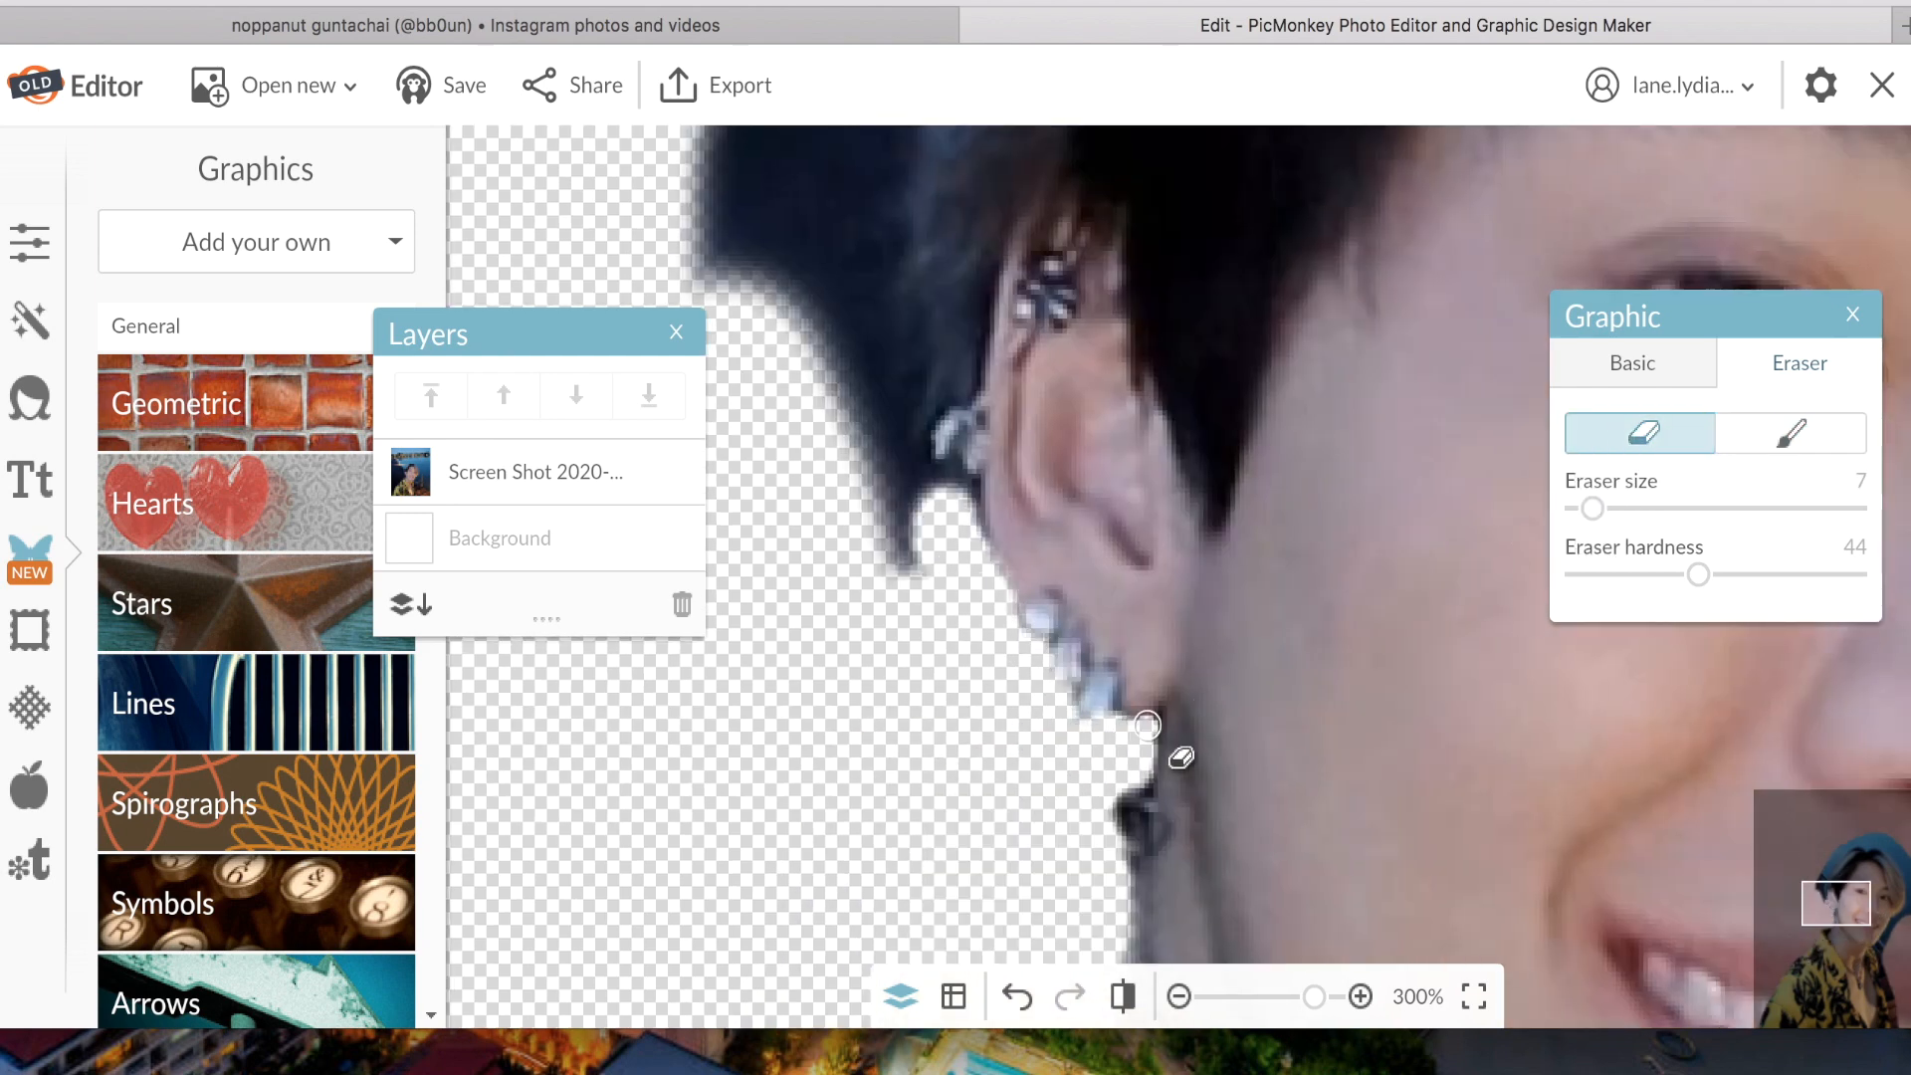
click(1792, 433)
drag(1144, 797, 1159, 802)
Erase the dark background beside the ear and up the left outline of the hair, adjusting the eraser size.
click(1643, 432)
drag(1579, 509, 1672, 509)
drag(716, 199, 896, 537)
drag(1672, 509, 1612, 508)
drag(1847, 911, 1852, 865)
mouse_move(771, 563)
mouse_down()
mouse_move(946, 209)
mouse_move(1175, 195)
mouse_up()
Erase the blue background above the top of the hair with an eraser size of 28.
drag(1853, 866, 1863, 843)
mouse_move(1443, 528)
mouse_down()
mouse_move(1258, 392)
mouse_move(895, 418)
mouse_up()
drag(1863, 843, 1869, 847)
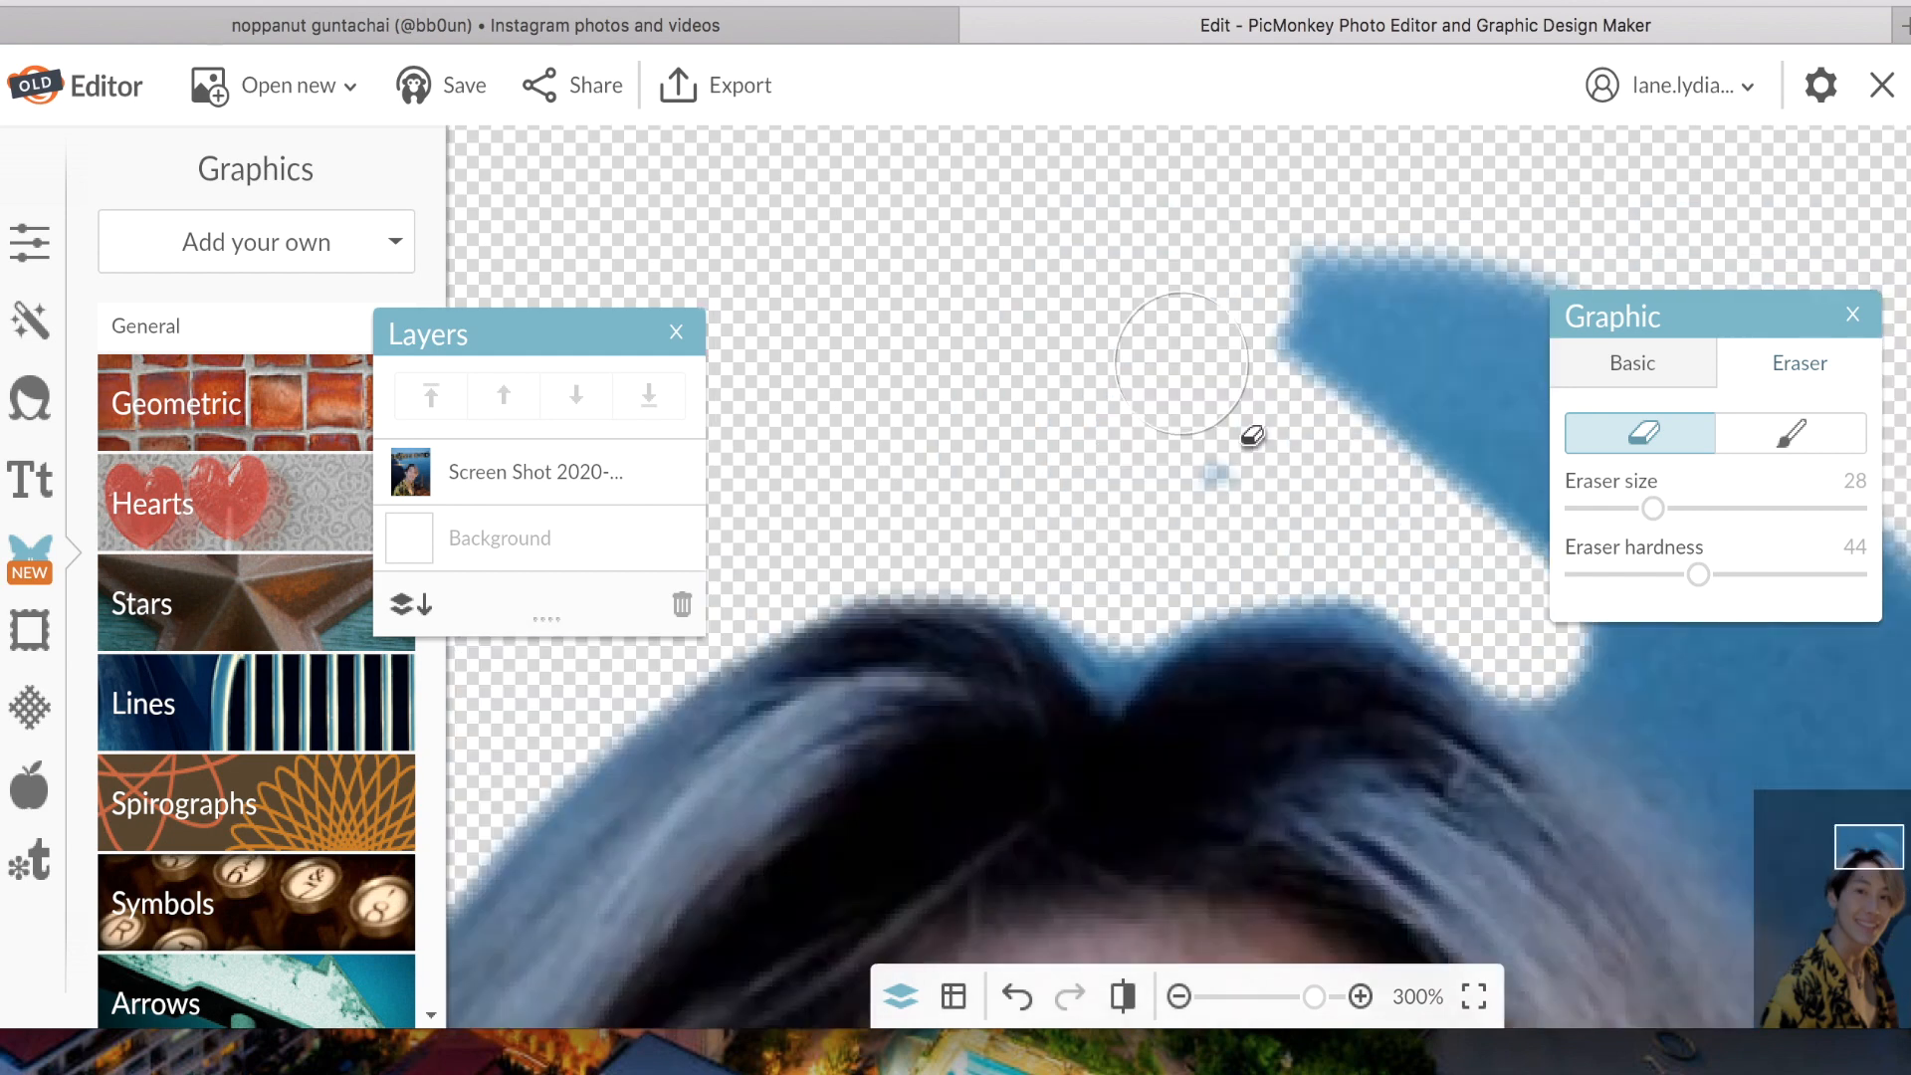
mouse_move(1333, 309)
mouse_down()
mouse_move(1465, 643)
mouse_move(1599, 719)
mouse_up()
Erase the background around the right side of the hair with the eraser hardness set to 34.
drag(1869, 847, 1866, 861)
drag(1698, 575, 1669, 575)
drag(1712, 315, 943, 447)
drag(1632, 309, 1841, 856)
mouse_move(1881, 879)
mouse_down()
mouse_move(1870, 859)
mouse_move(1881, 908)
mouse_up()
drag(1672, 895, 1900, 653)
Erase the background along the cheek and jaw on the right side of the face with a smaller eraser.
drag(1881, 907, 1881, 930)
drag(908, 641, 869, 642)
drag(1393, 458, 1192, 828)
drag(870, 642, 841, 642)
drag(1881, 930, 1881, 953)
drag(1006, 457, 683, 444)
Erase the last background beside the neck and down the right edge of the open shirt, finishing at eraser size 25.
drag(516, 629, 533, 629)
mouse_move(1006, 422)
mouse_down()
mouse_move(1118, 619)
mouse_move(1152, 241)
mouse_up()
drag(1881, 952, 1881, 975)
mouse_move(492, 629)
mouse_down()
mouse_move(585, 629)
mouse_move(554, 629)
mouse_up()
mouse_move(1334, 826)
mouse_down()
mouse_move(1169, 286)
mouse_move(1236, 689)
mouse_move(1403, 875)
mouse_up()
drag(1881, 976, 1880, 997)
mouse_move(1256, 393)
mouse_down()
mouse_move(1386, 631)
mouse_move(1508, 766)
mouse_up()
drag(1880, 996, 1880, 1012)
mouse_move(1393, 507)
mouse_down()
mouse_move(1406, 559)
mouse_move(1370, 449)
mouse_up()
click(1473, 998)
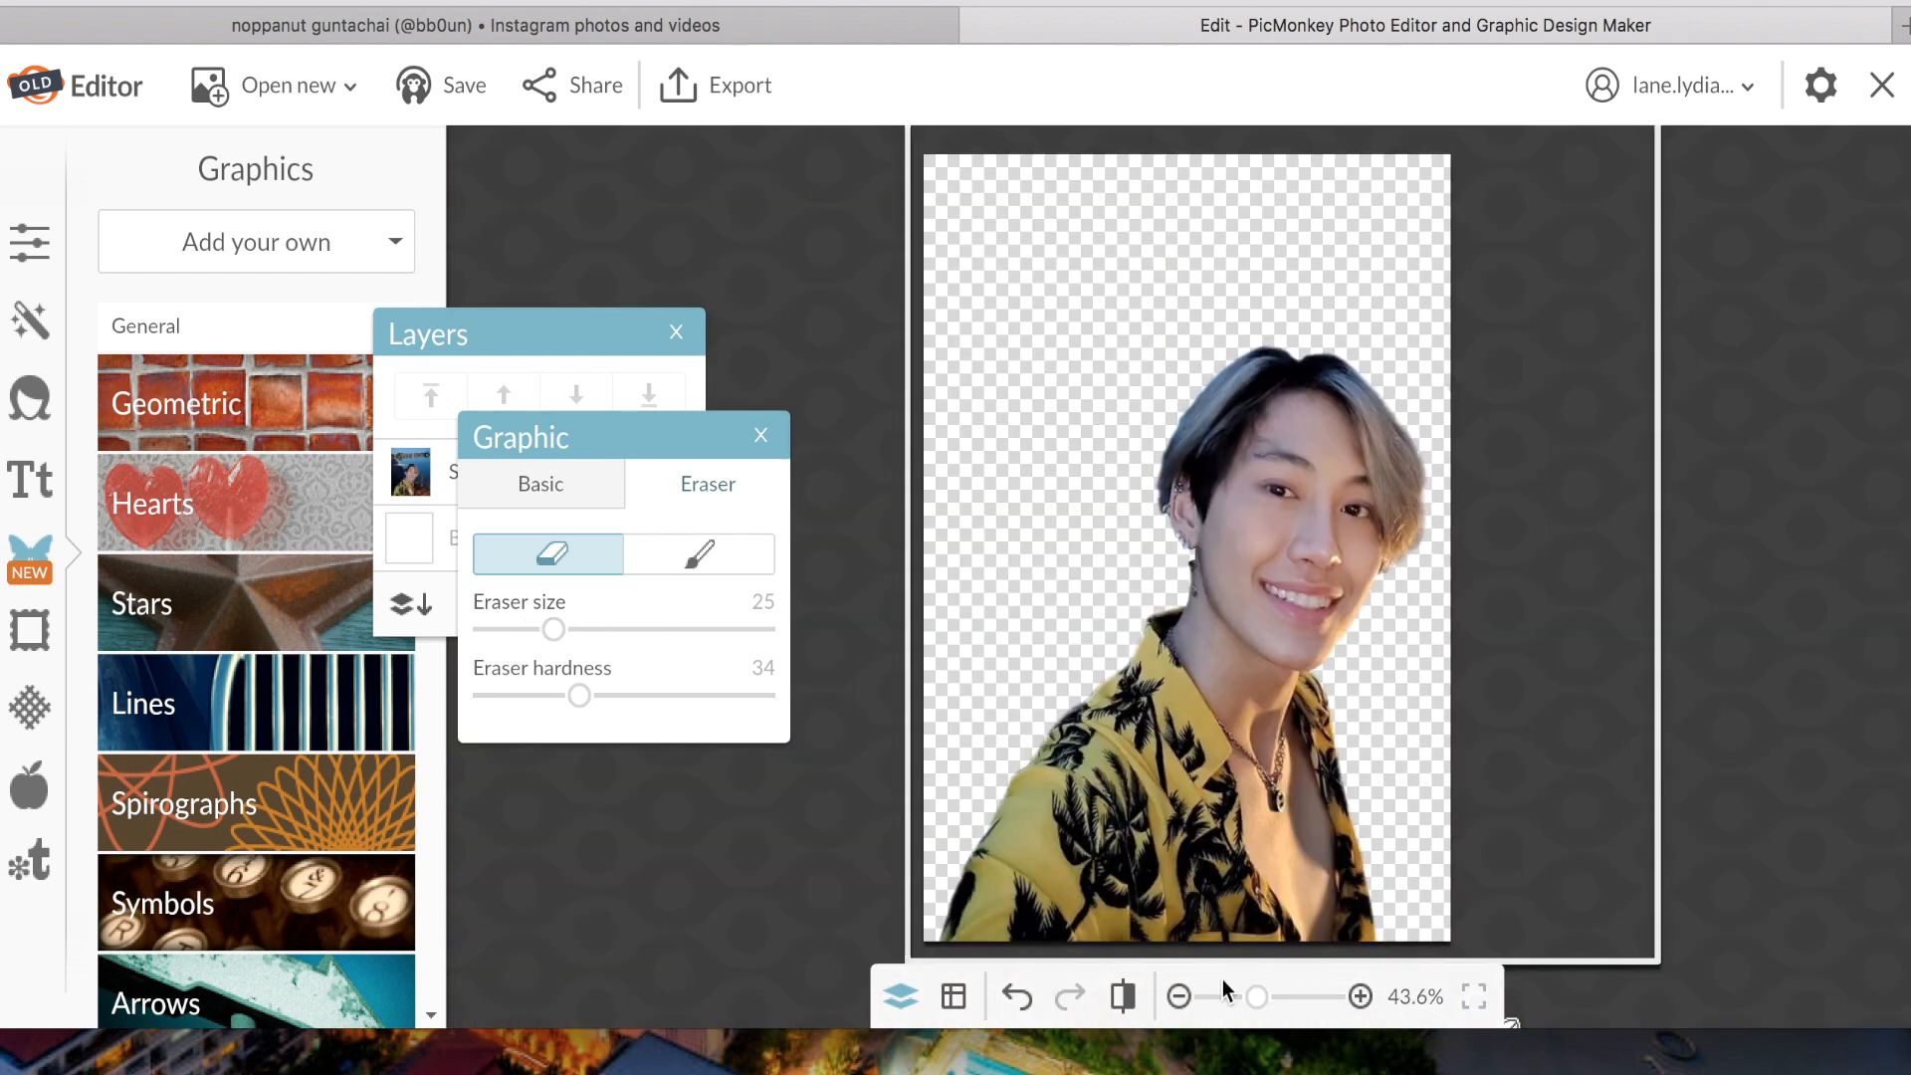
Export the cutout to the computer as a PNG.
click(726, 81)
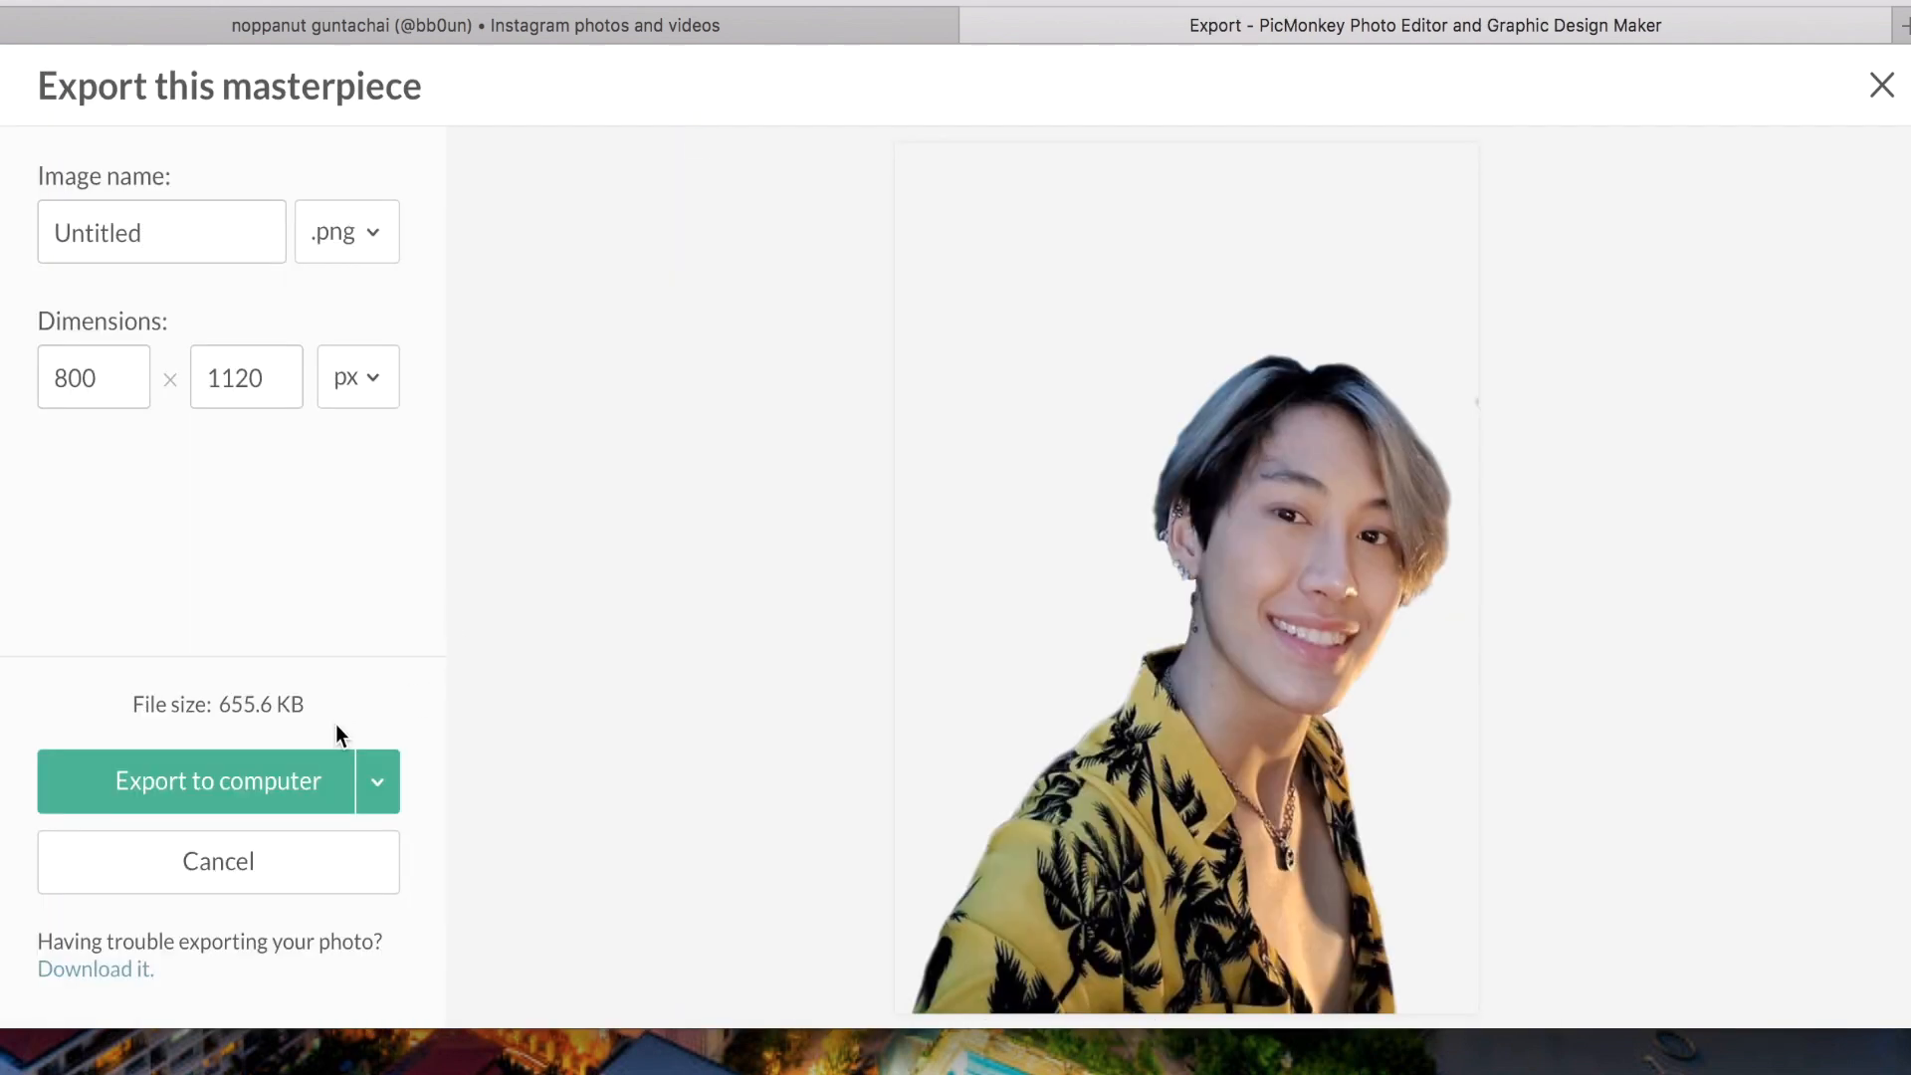
click(289, 767)
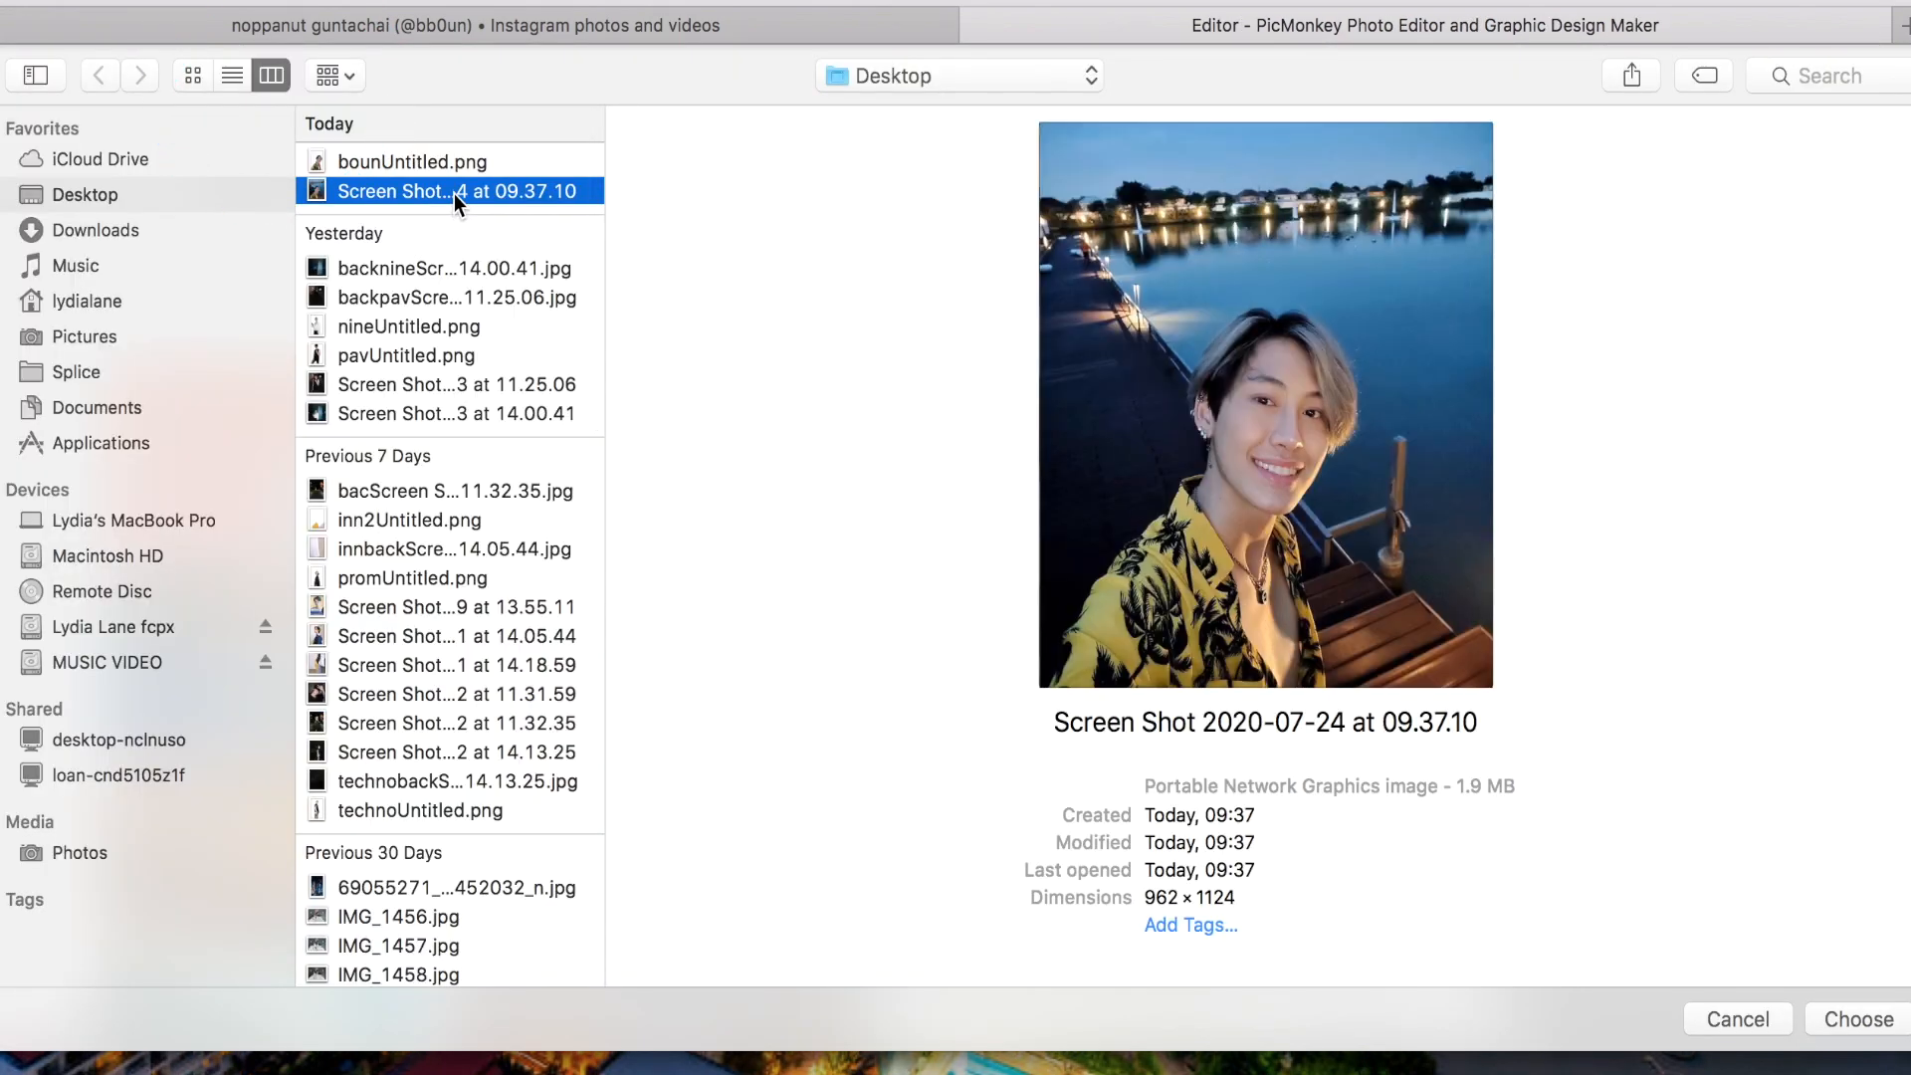
Open the original photo Screen Shot 2020-07-24 at 09.37.10 from the Desktop for editing.
double_click(454, 193)
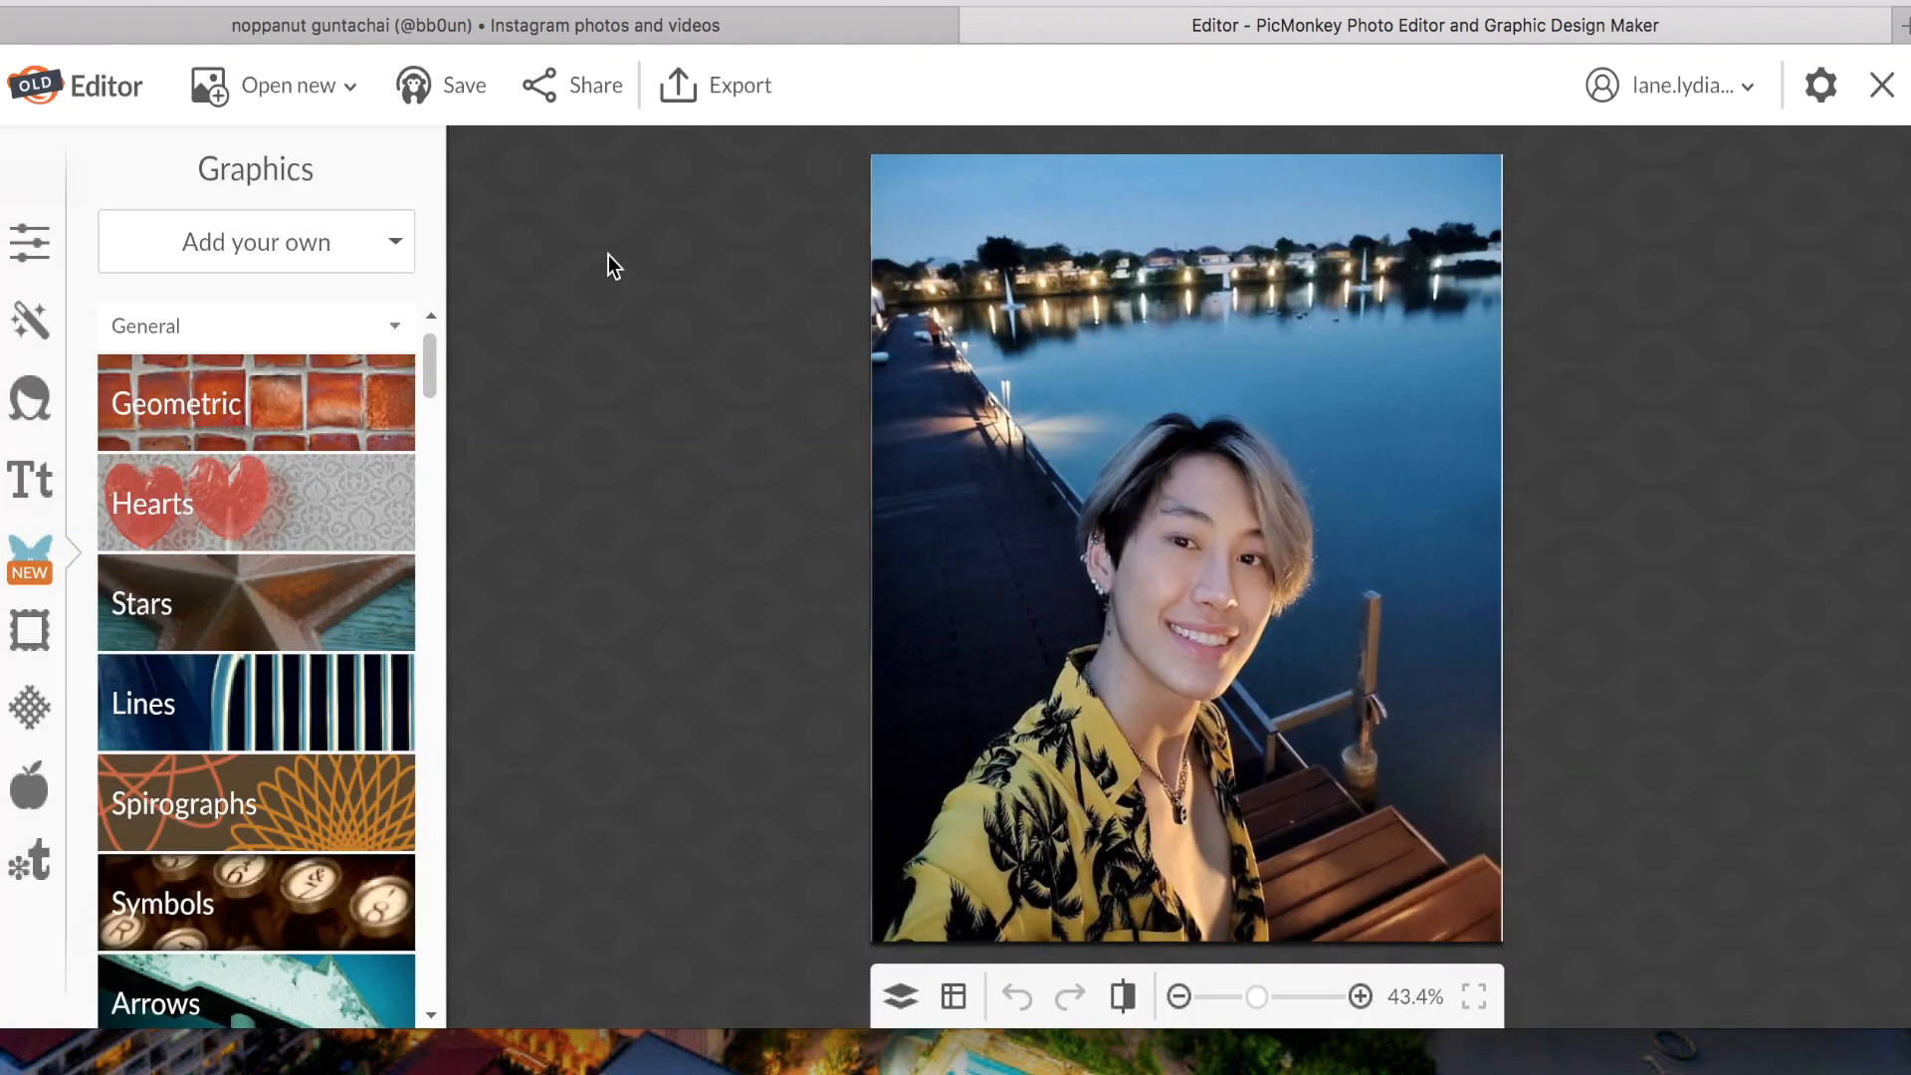
mouse_move(1256, 1006)
mouse_down()
mouse_move(1284, 1003)
mouse_move(1262, 1003)
mouse_up()
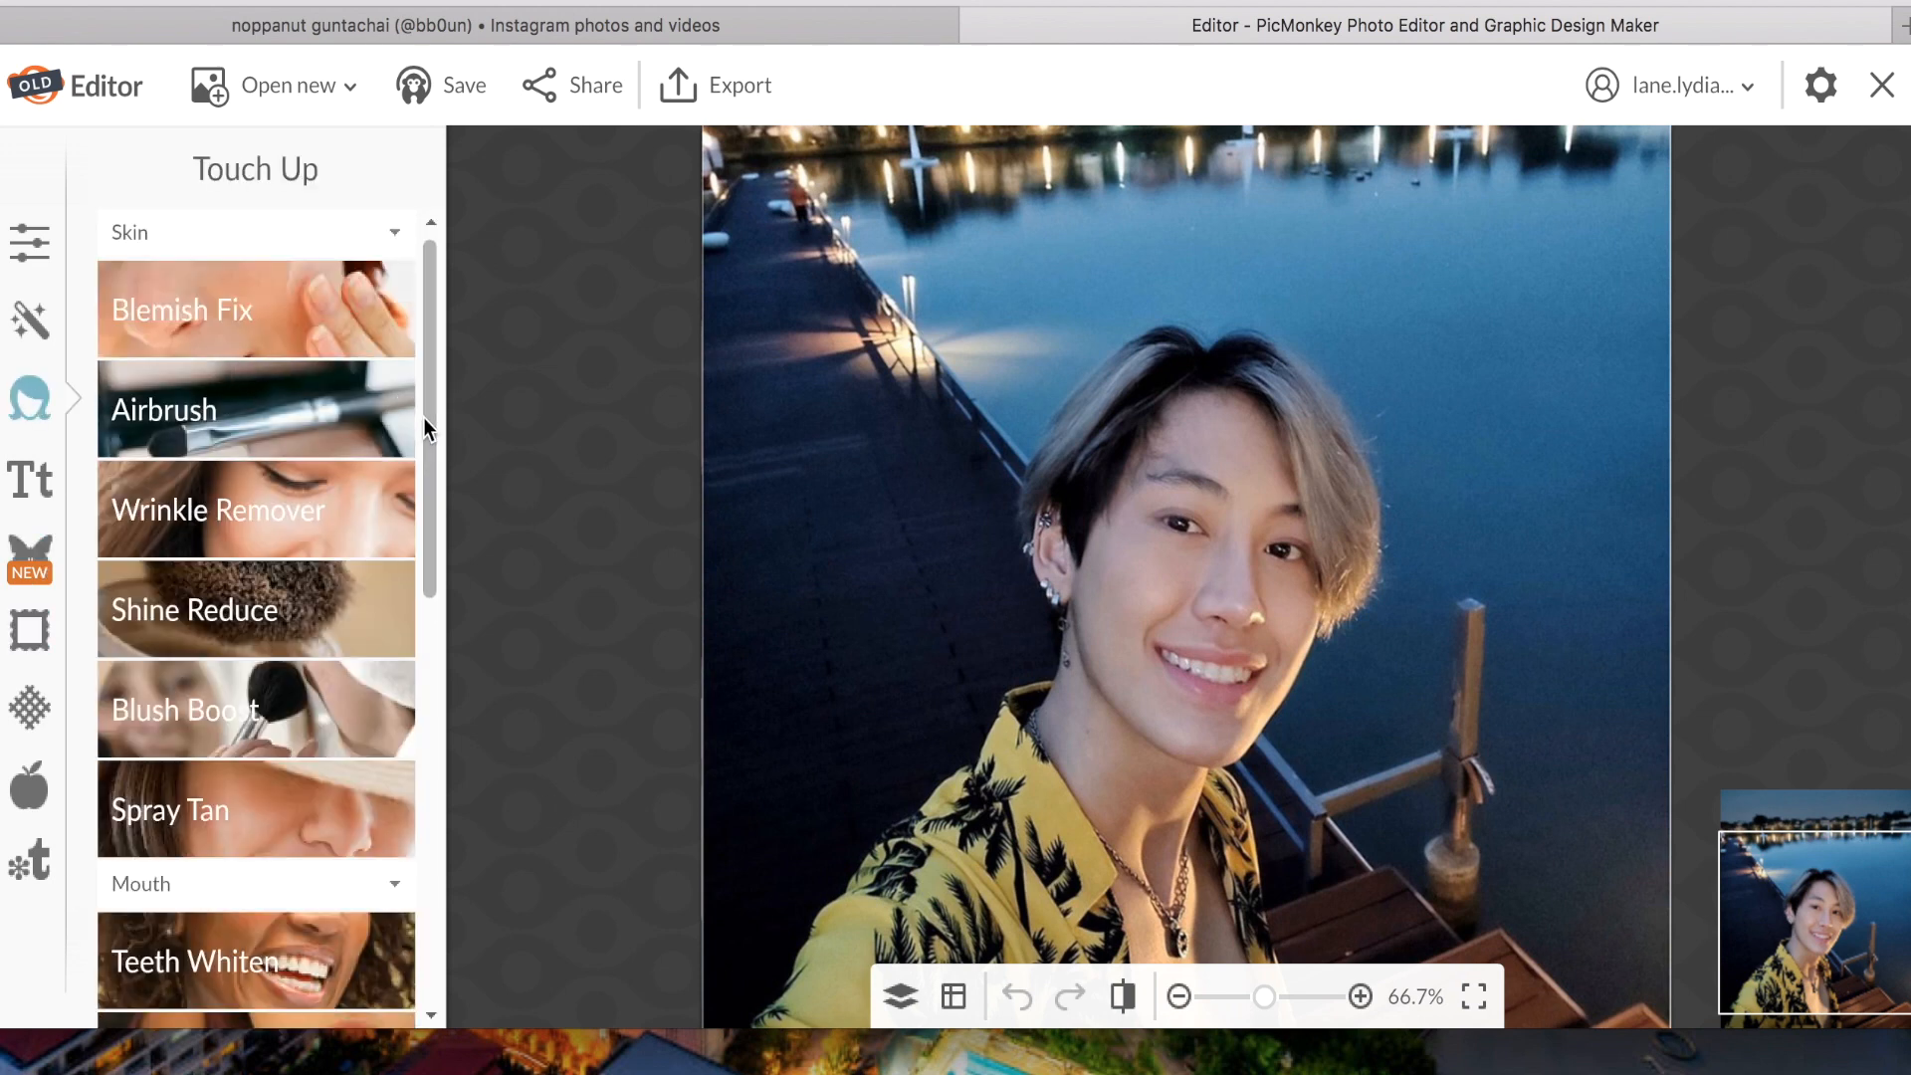
Start the Clone touch-up with brush size 178 and paint lake water over the upper right part of the hair.
drag(422, 416, 438, 999)
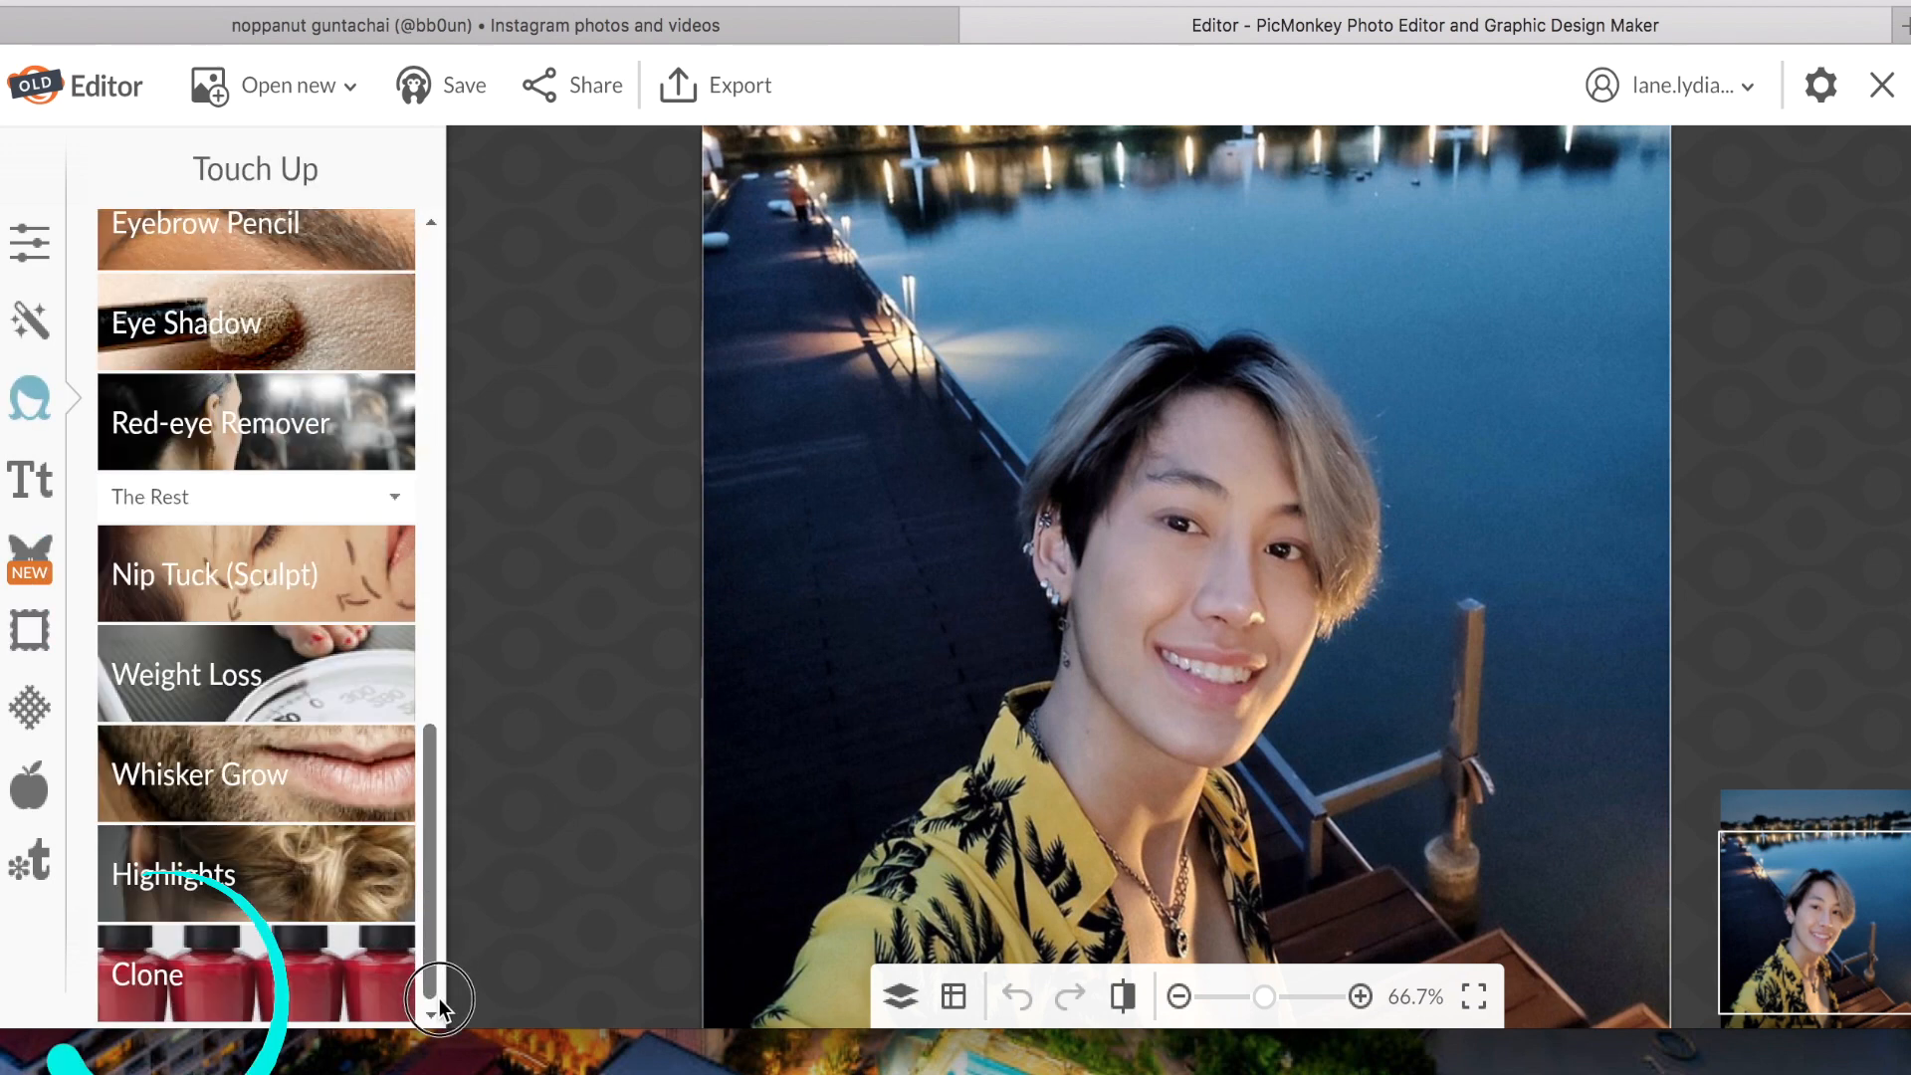
click(332, 982)
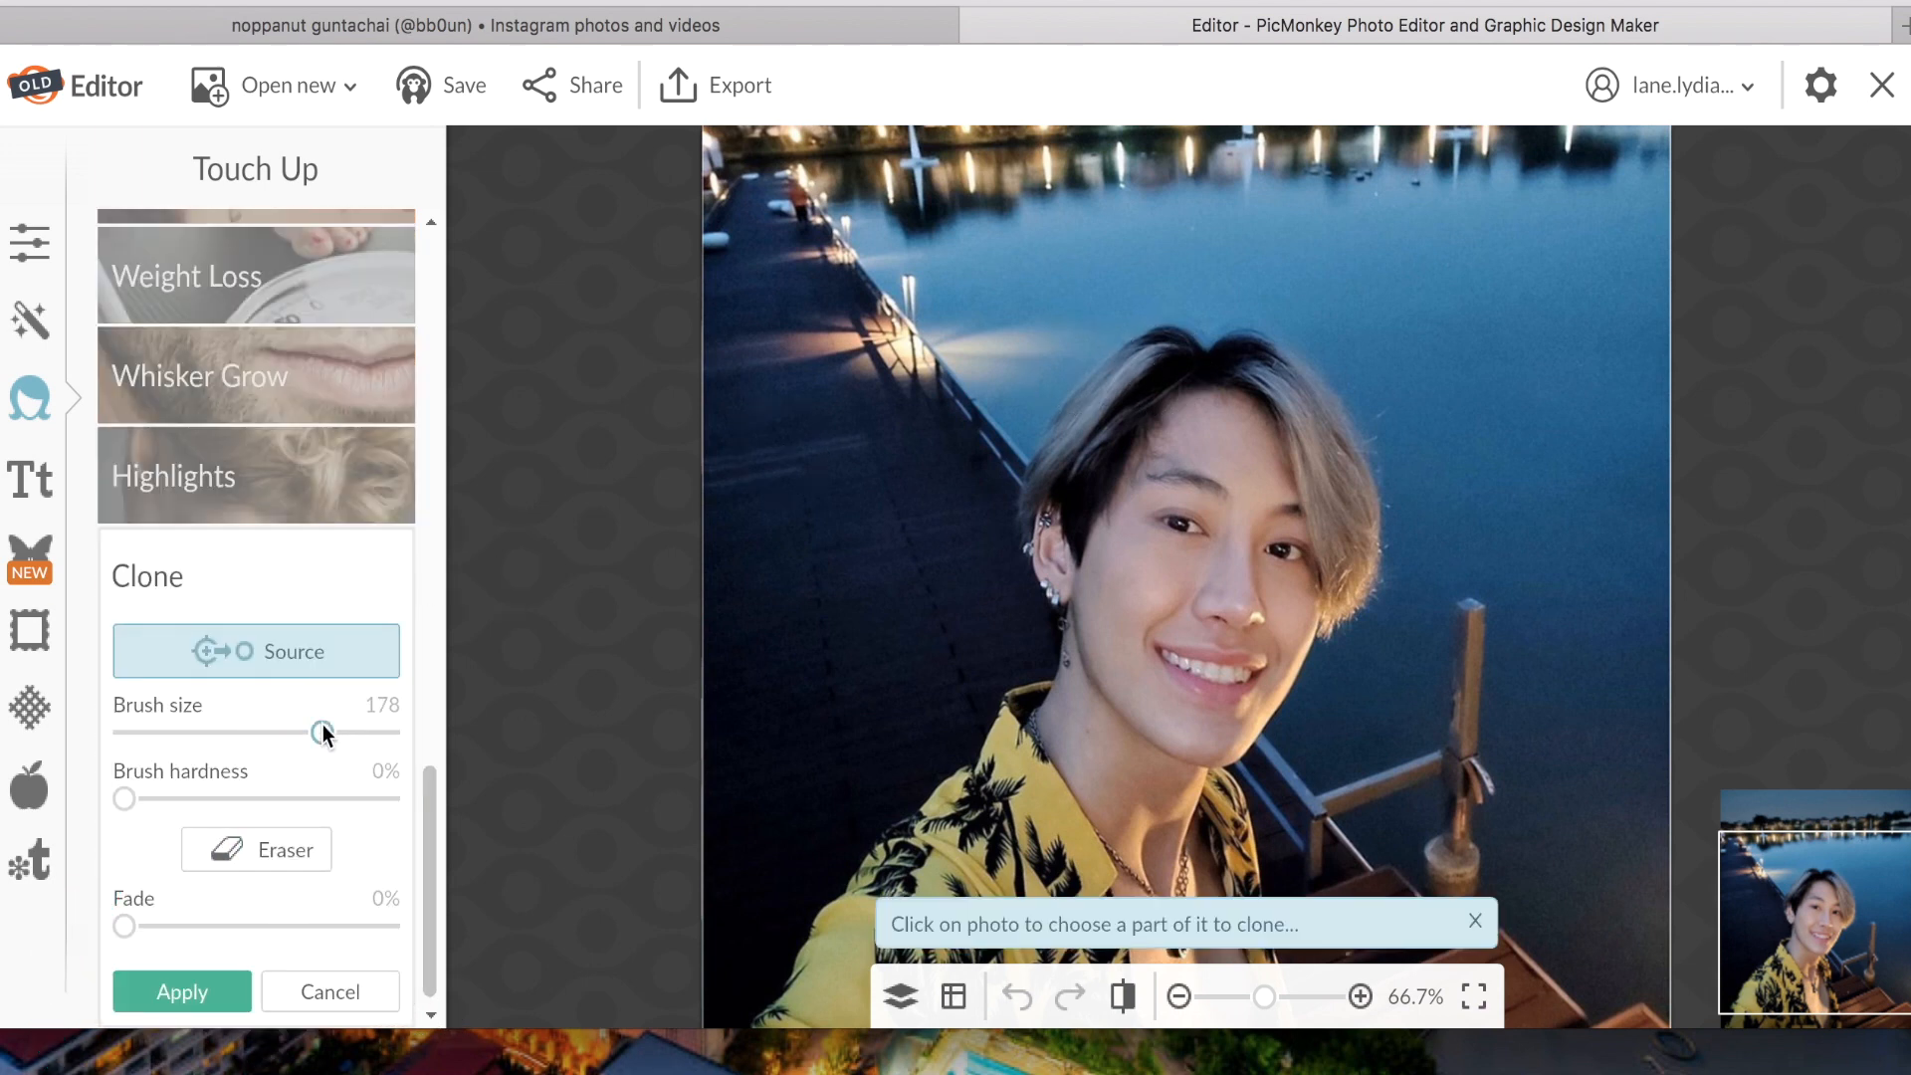
click(1464, 410)
mouse_move(1277, 441)
mouse_down()
mouse_move(1233, 367)
mouse_move(1374, 481)
mouse_move(1330, 412)
mouse_up()
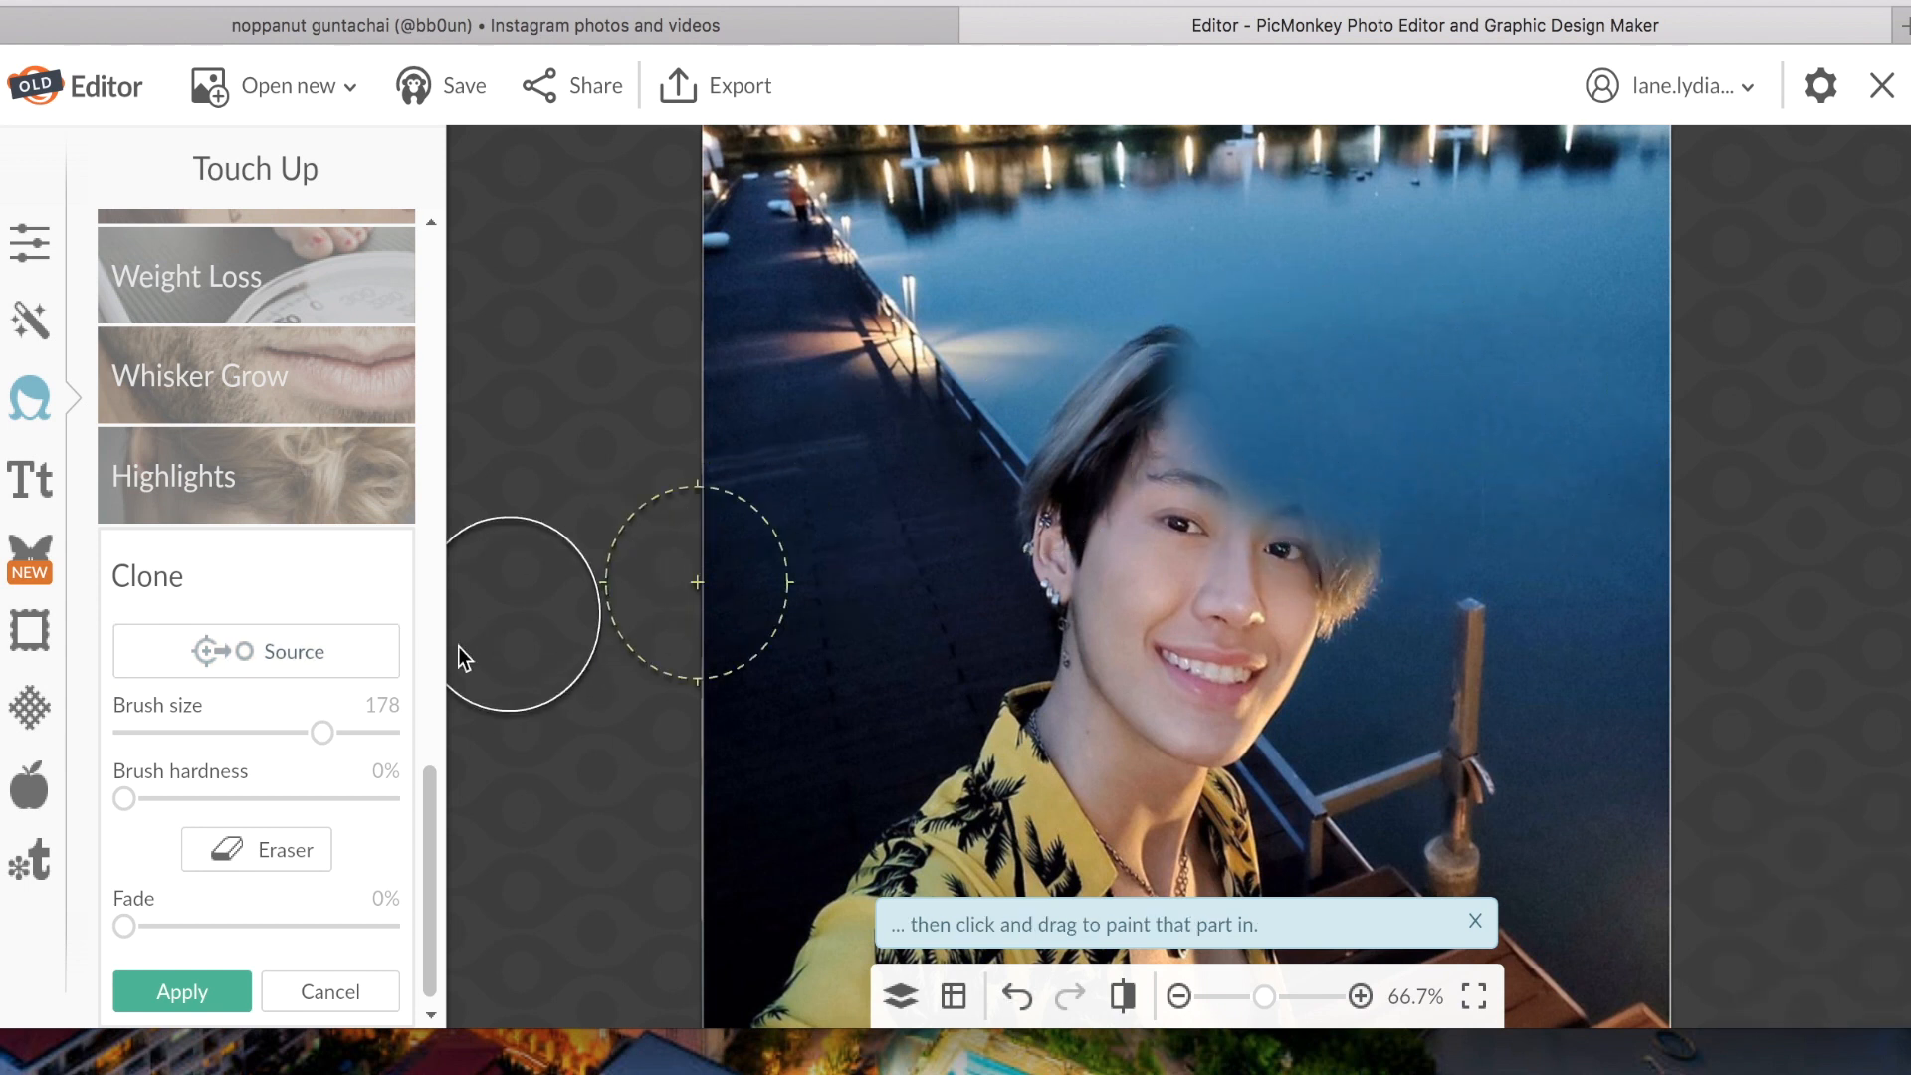
Clone more lake water over the rest of the hair and upper face, raising the brush size to 210.
click(264, 656)
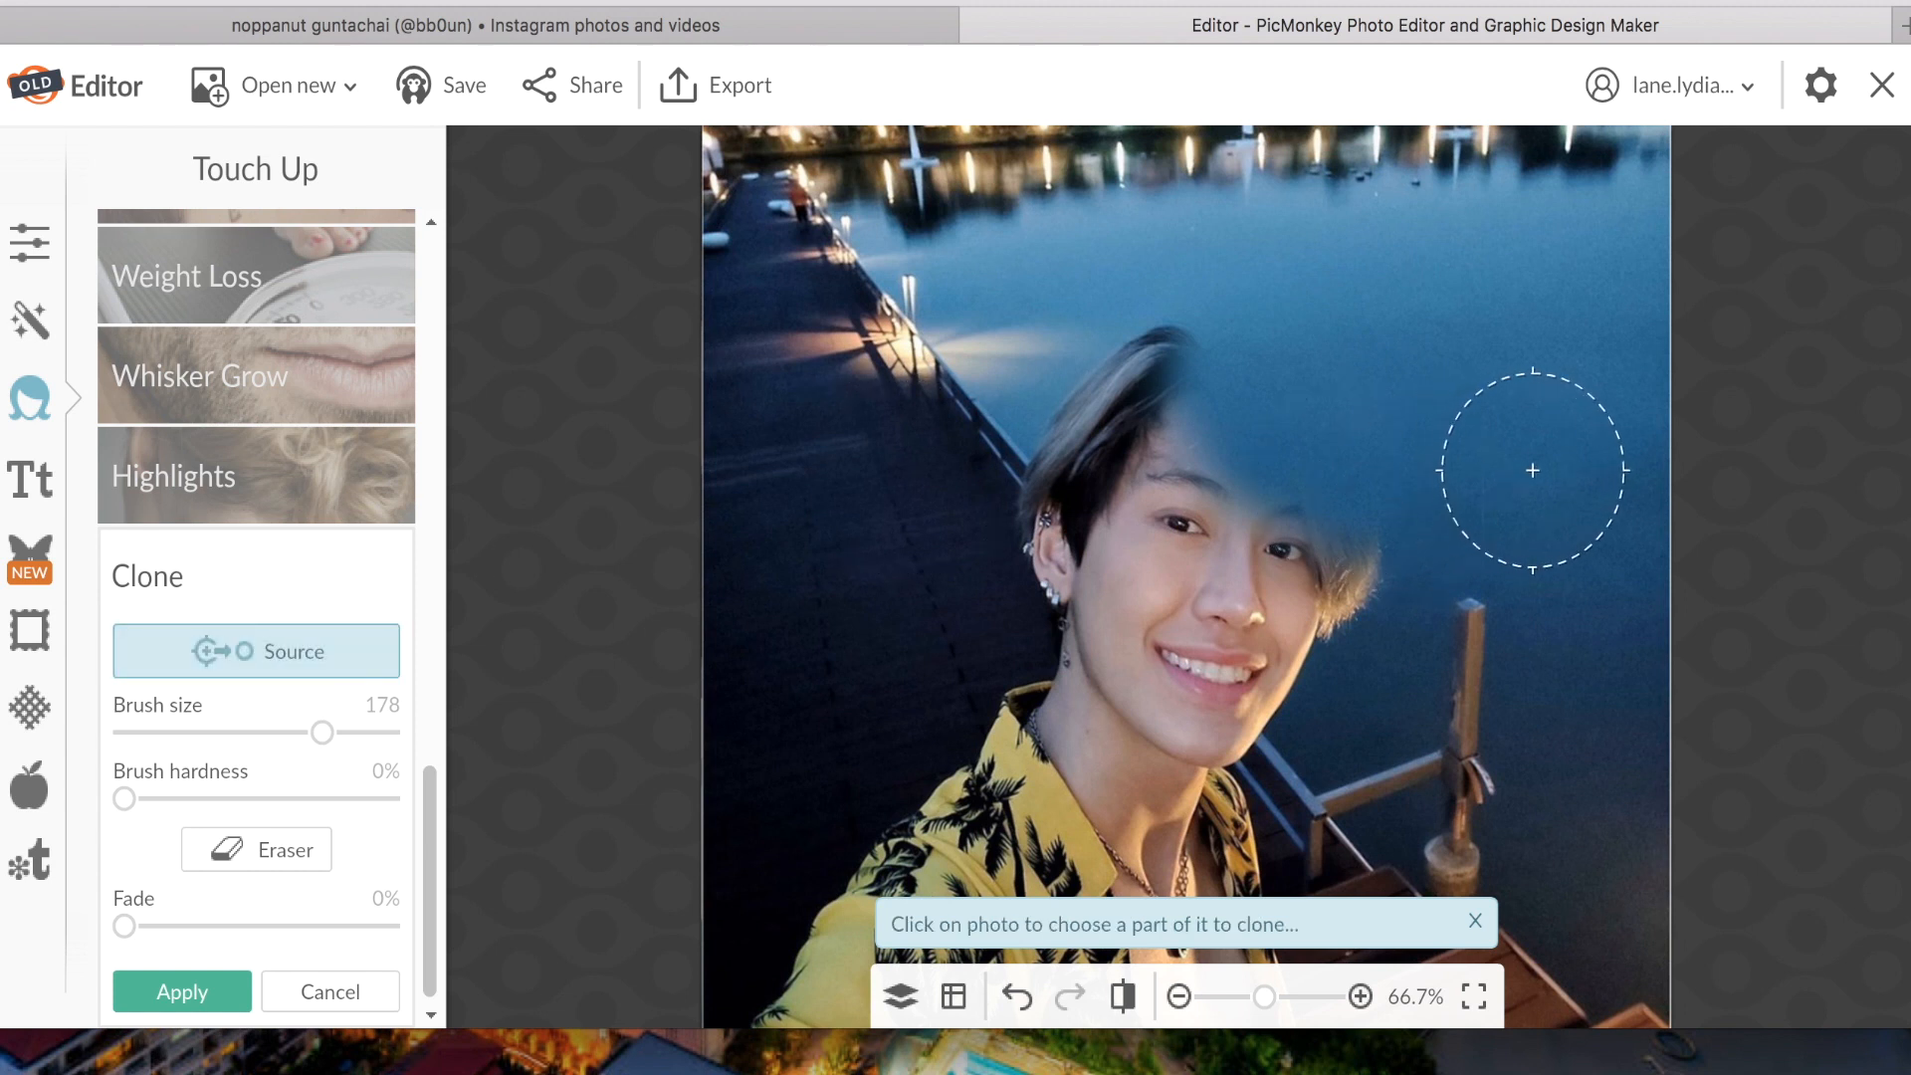
click(1533, 470)
mouse_move(1280, 554)
mouse_down()
mouse_move(1346, 551)
mouse_move(1160, 354)
mouse_move(1185, 504)
mouse_move(1075, 618)
mouse_up()
click(219, 632)
click(1355, 696)
mouse_move(322, 733)
mouse_down()
mouse_move(286, 732)
mouse_move(336, 733)
mouse_up()
click(299, 652)
click(1339, 495)
click(1474, 921)
Clone the dark pier surface over the shirt's sleeve and shoulder, starting with brush size 210.
click(329, 657)
click(822, 691)
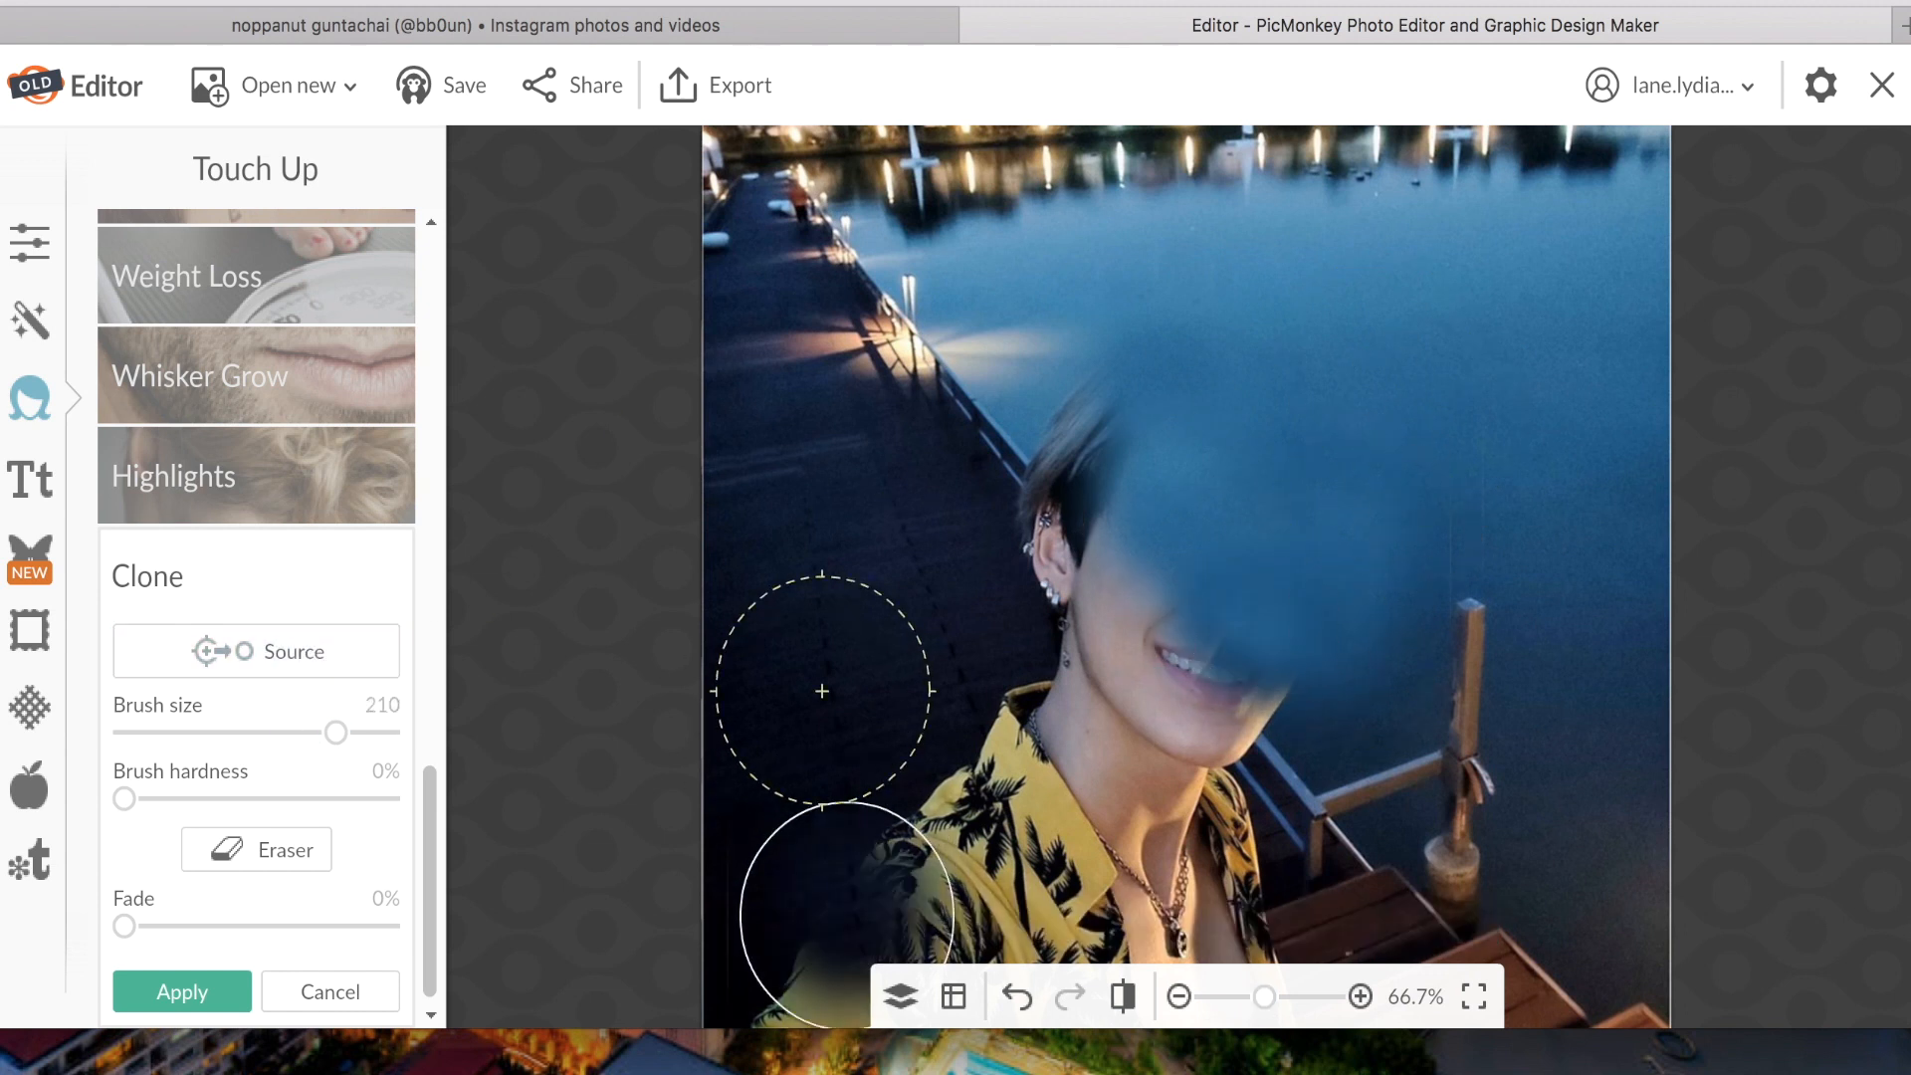
drag(847, 915, 913, 827)
click(279, 651)
drag(335, 733, 295, 732)
click(946, 619)
mouse_move(997, 750)
mouse_down()
mouse_move(926, 787)
mouse_move(1032, 879)
mouse_up()
Resample the dark pier farther from the shirt and clone it over more of the yellow shirt front.
click(289, 652)
click(789, 752)
drag(1264, 997, 1254, 996)
drag(294, 733, 329, 732)
drag(1010, 819, 1038, 819)
Clone open water over the face area with brush size 298 and apply the cloning.
click(299, 652)
drag(330, 732, 364, 732)
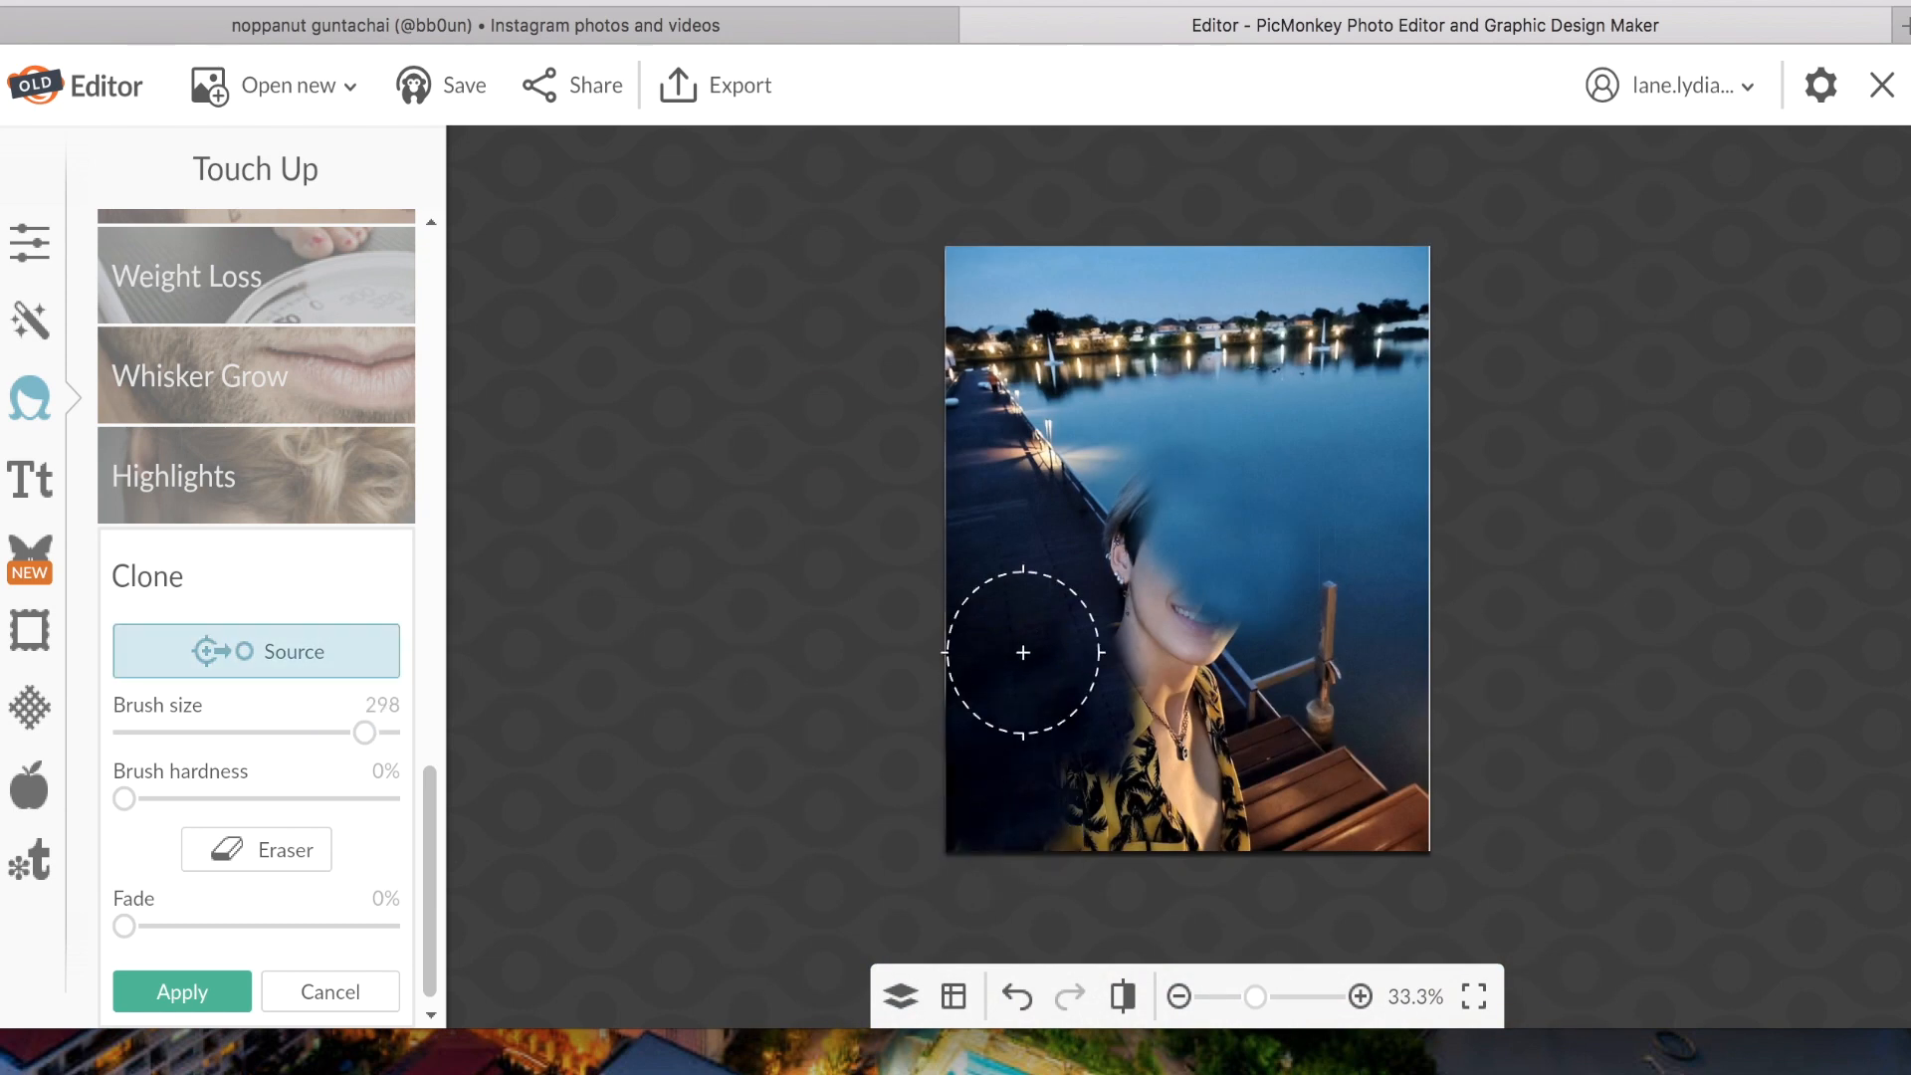
click(1342, 479)
drag(1294, 552, 1269, 543)
click(182, 992)
Restart Clone with brush size 57 and extend the pier's edge across the face up toward the hair.
drag(1255, 996, 1263, 996)
click(153, 972)
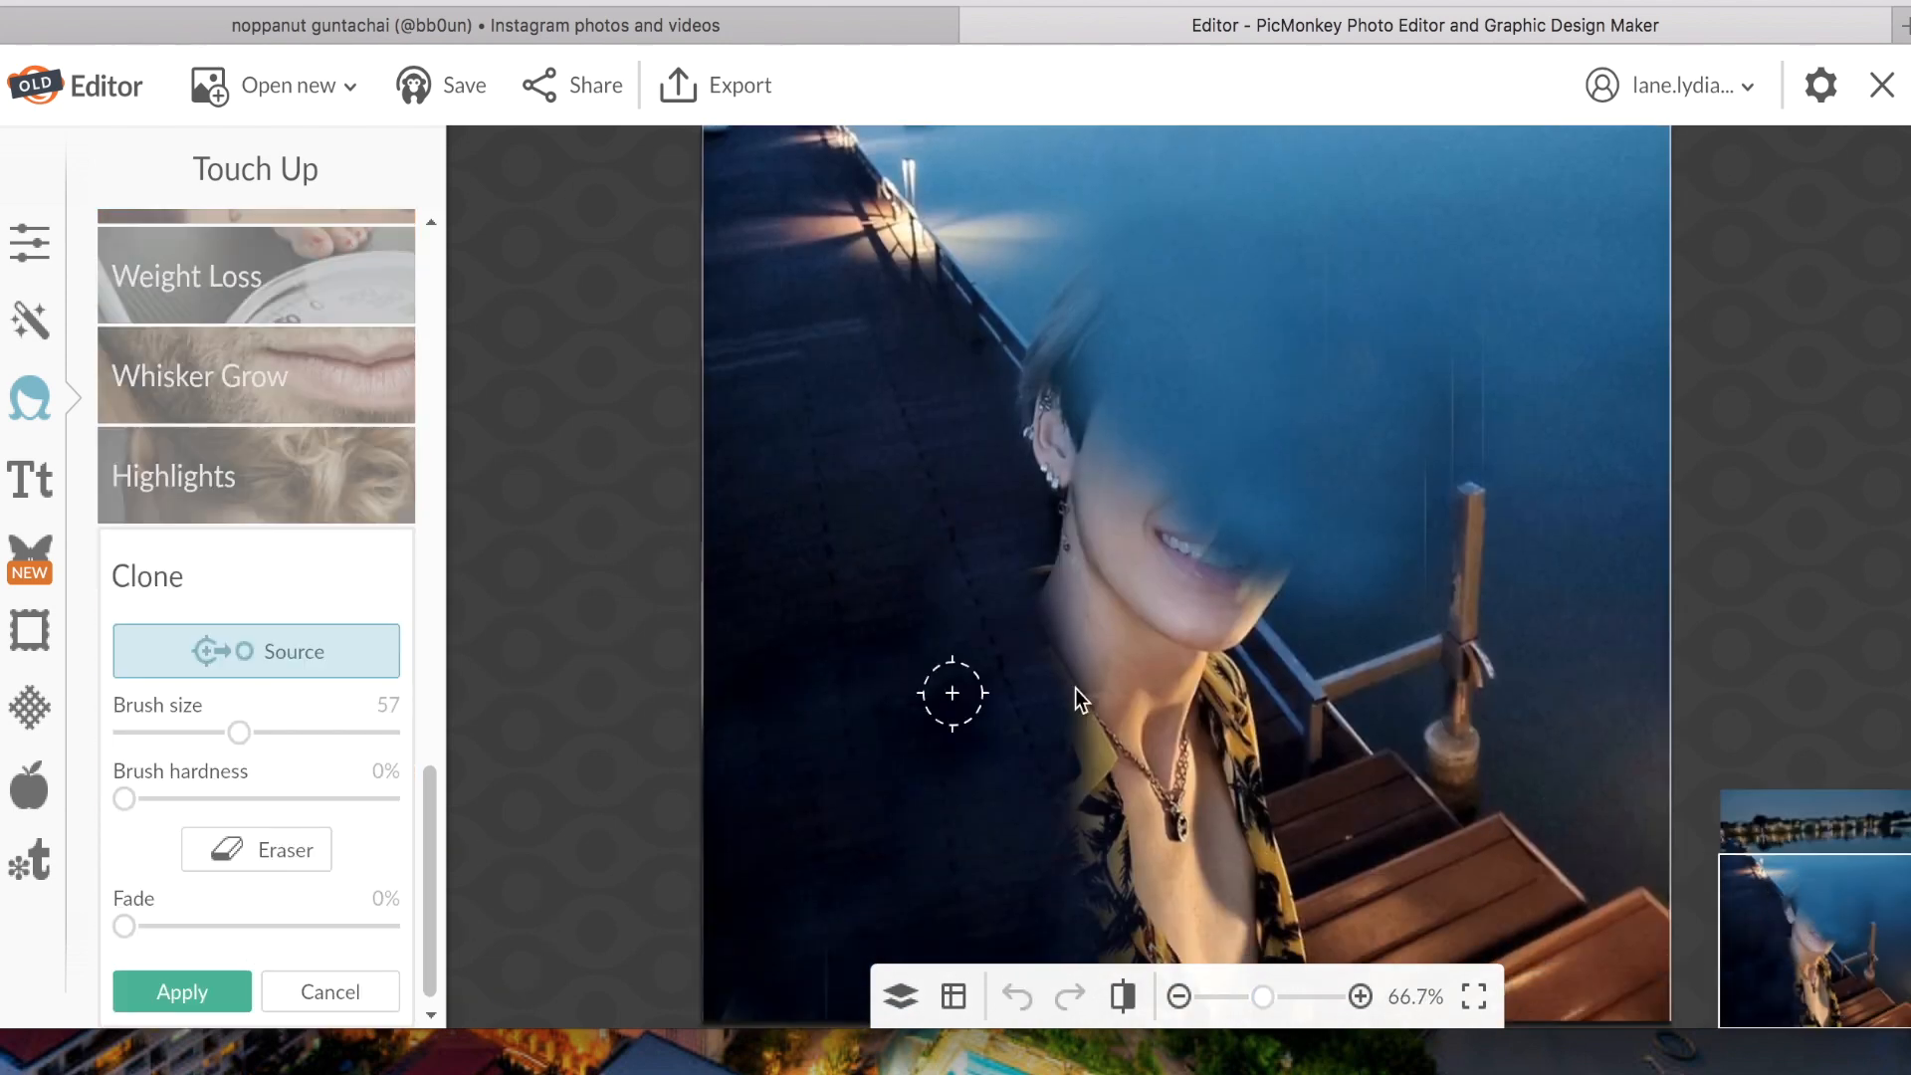
click(1279, 669)
drag(1239, 625, 1229, 634)
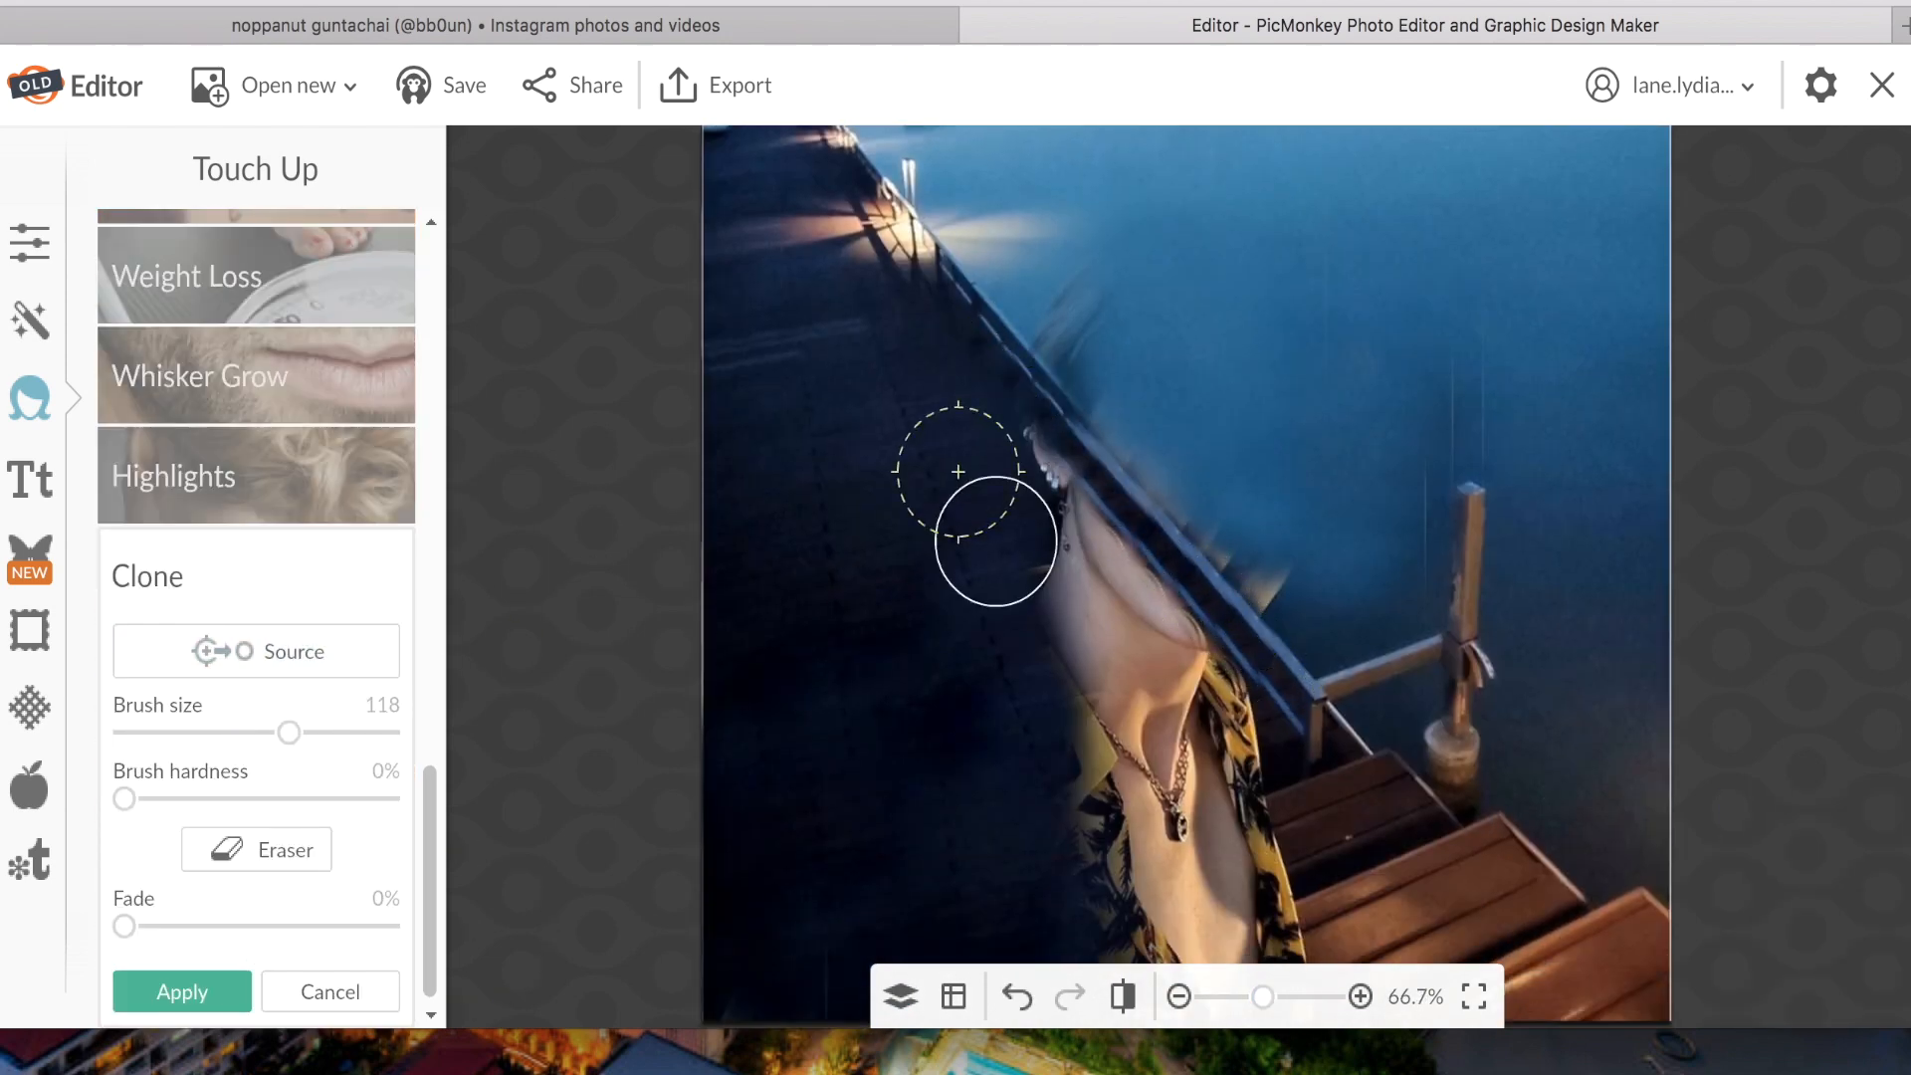
Clone the dark pier over the ear and neck with brush size 118, then sample open water for the hair remnants.
drag(996, 542, 1066, 640)
click(257, 652)
click(1424, 308)
mouse_move(288, 732)
mouse_down()
mouse_move(348, 732)
mouse_move(301, 732)
mouse_up()
Clone the wooden steps over the lower chest and shirt, and cover the remaining neck area.
click(257, 651)
click(1357, 832)
drag(1227, 872, 1092, 896)
click(257, 652)
click(257, 652)
drag(1154, 647, 1185, 764)
Touch up the water alongside the pier's edge by cloning nearby water with brush size 70.
click(256, 652)
click(257, 850)
click(253, 657)
mouse_move(1204, 595)
mouse_down()
mouse_move(1227, 617)
mouse_move(1204, 584)
mouse_move(1242, 563)
mouse_up()
click(1256, 647)
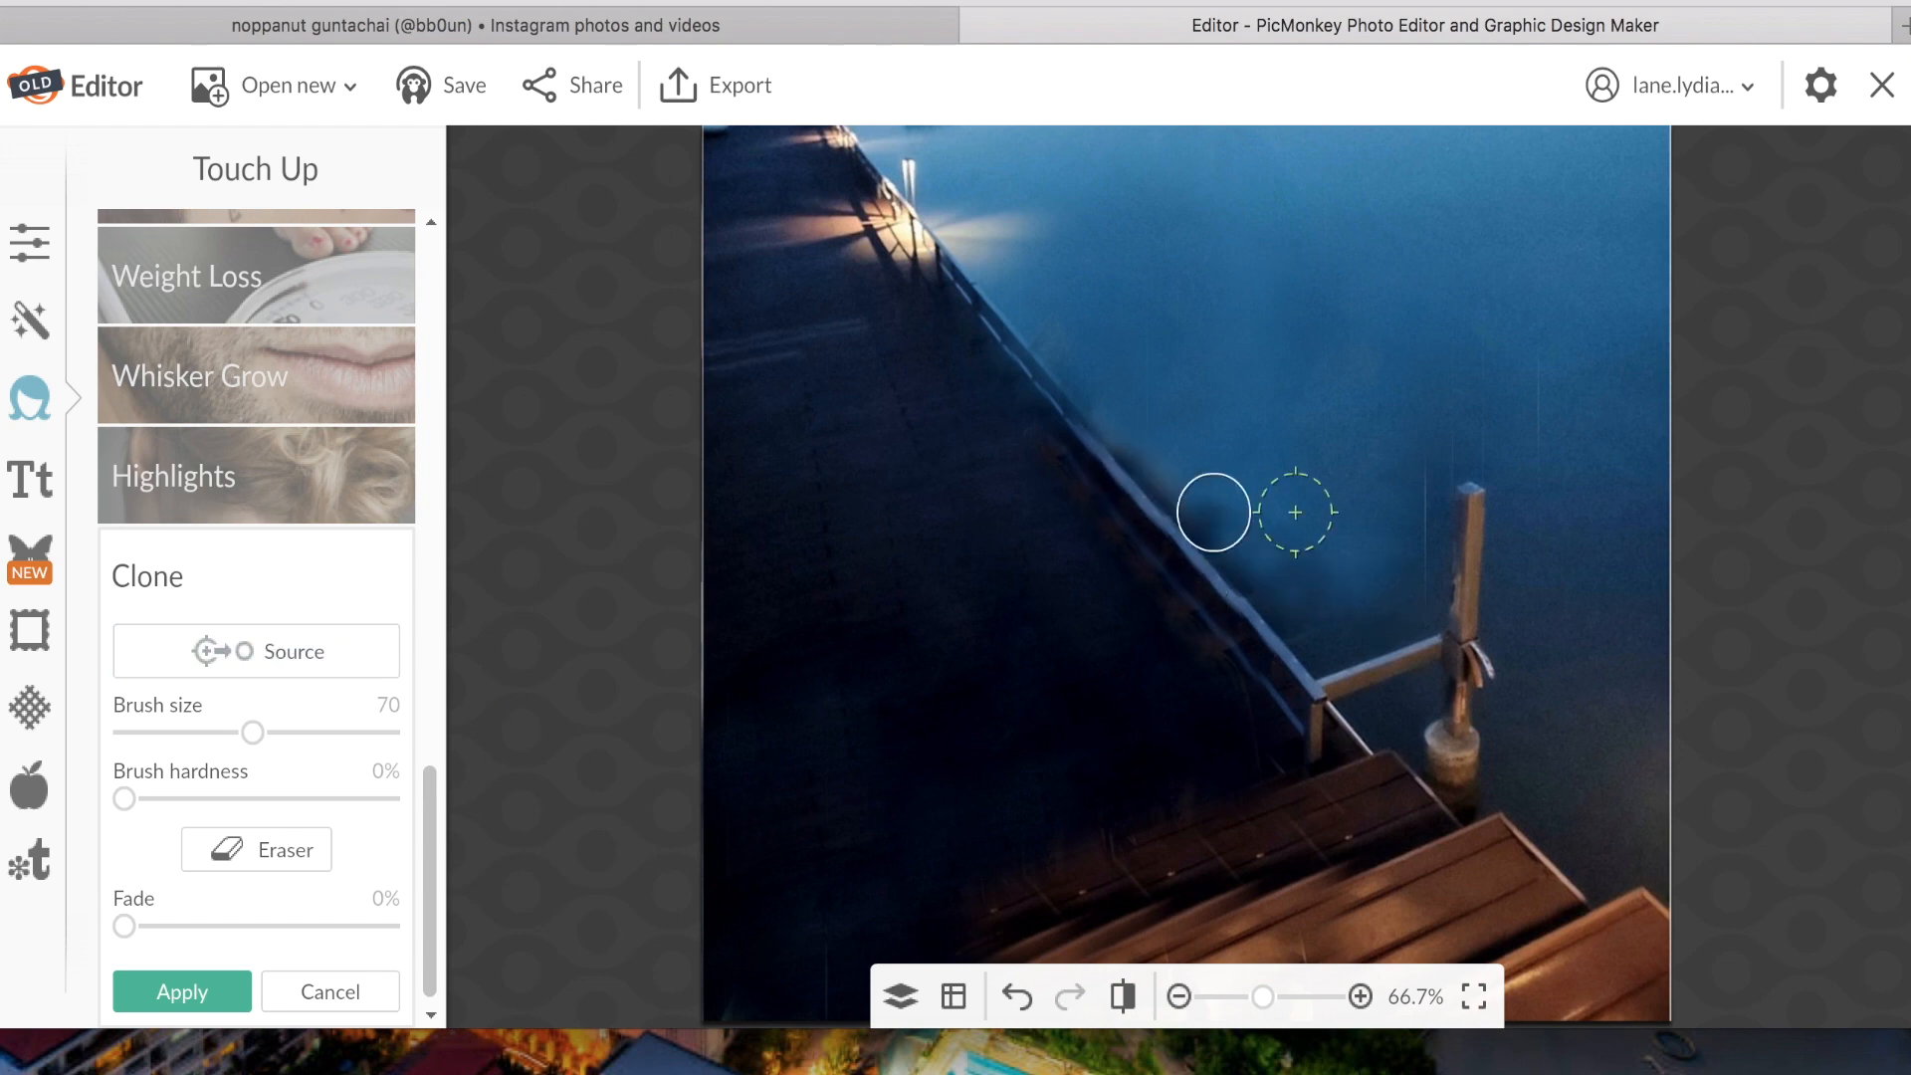
Clone the wooden steps farther left over the dark area with brush size 118 and apply the cloning.
click(256, 652)
drag(253, 732, 289, 732)
click(1370, 858)
drag(1299, 895, 1084, 917)
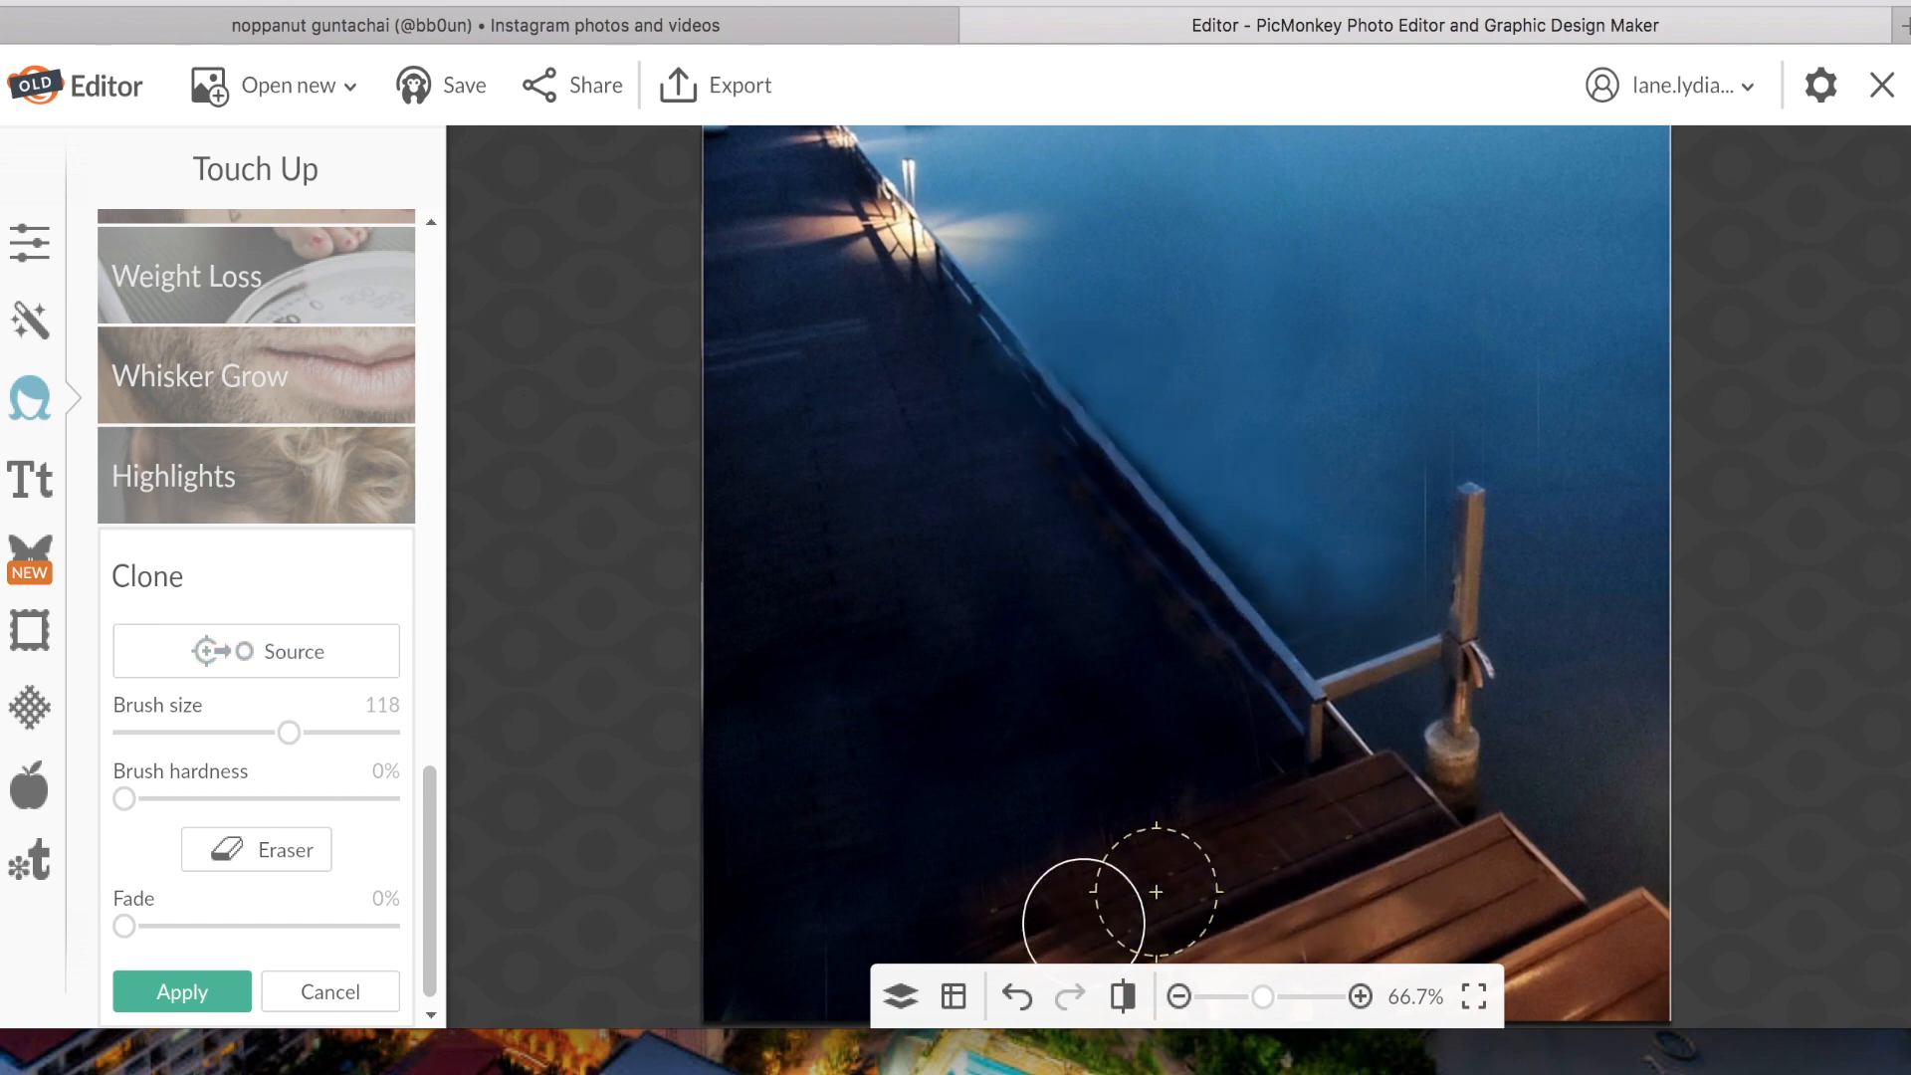
click(1474, 996)
click(182, 992)
click(318, 410)
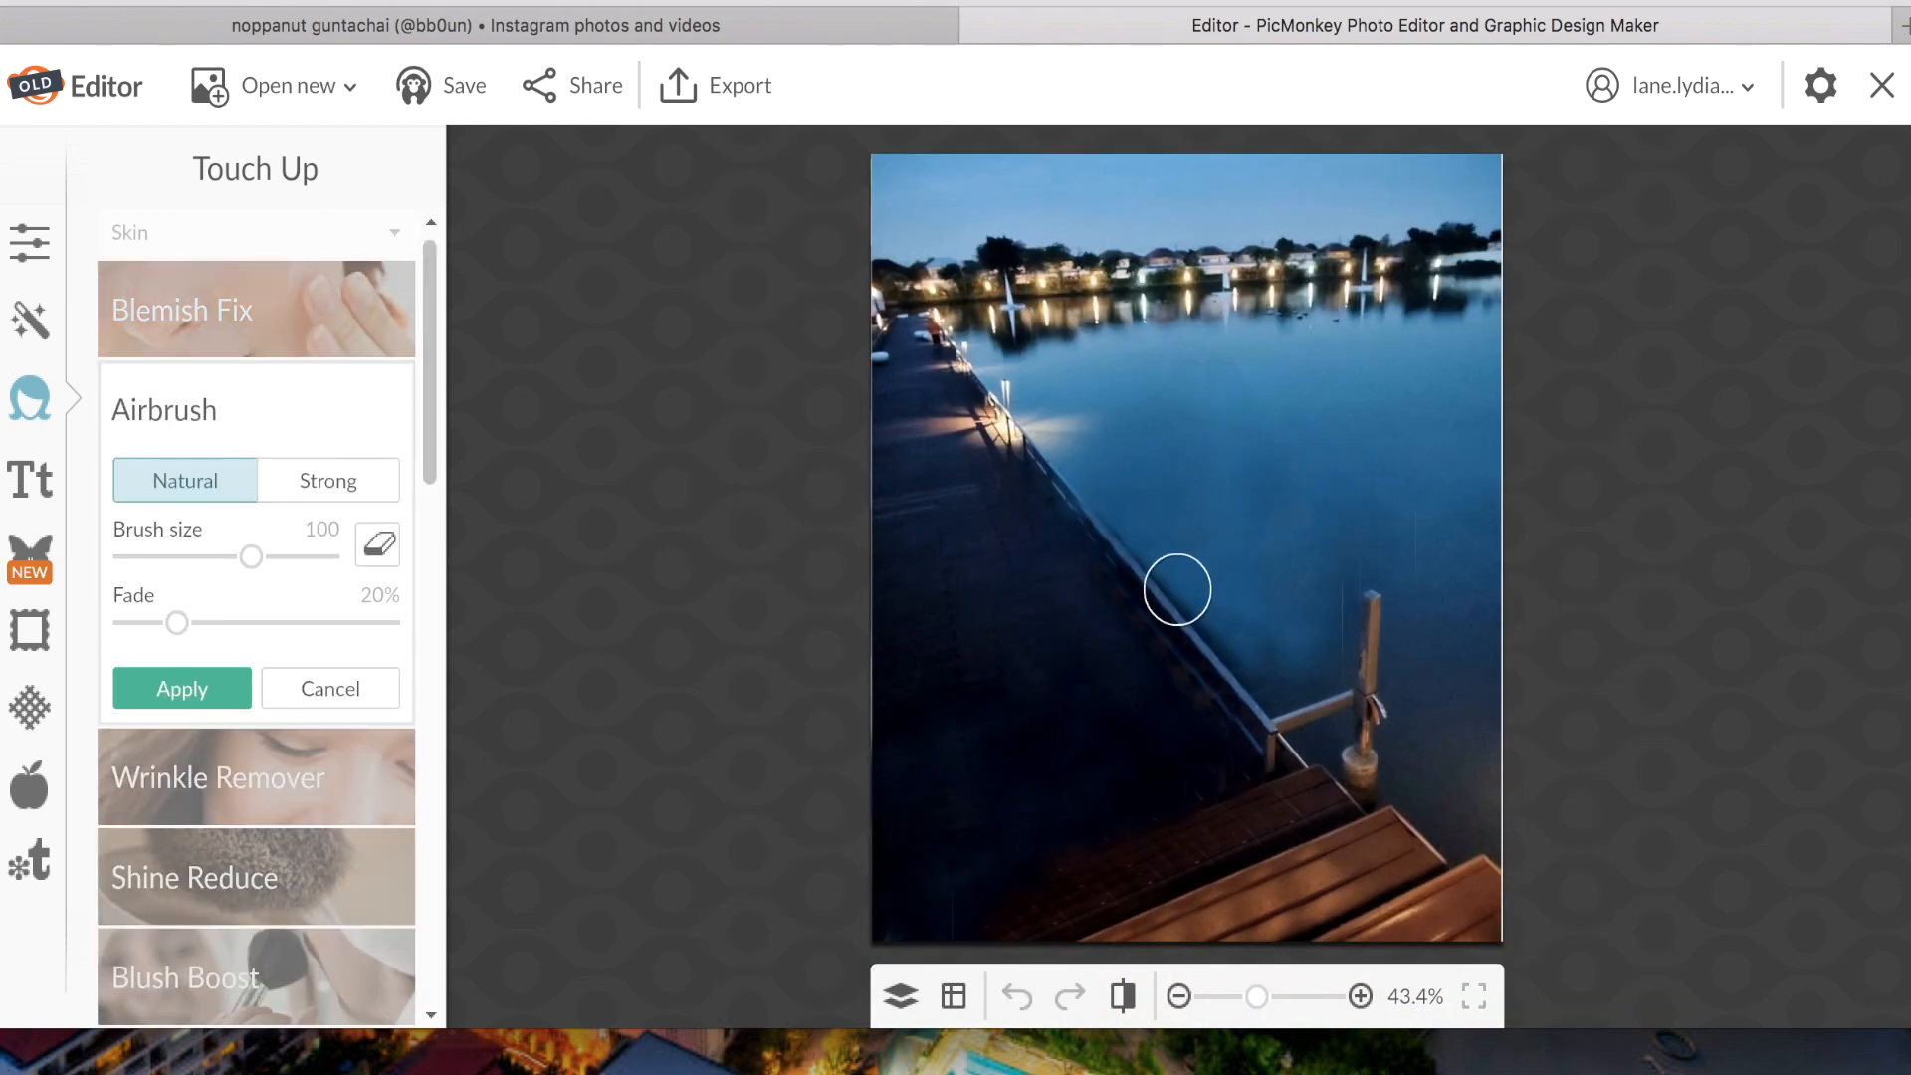
click(331, 688)
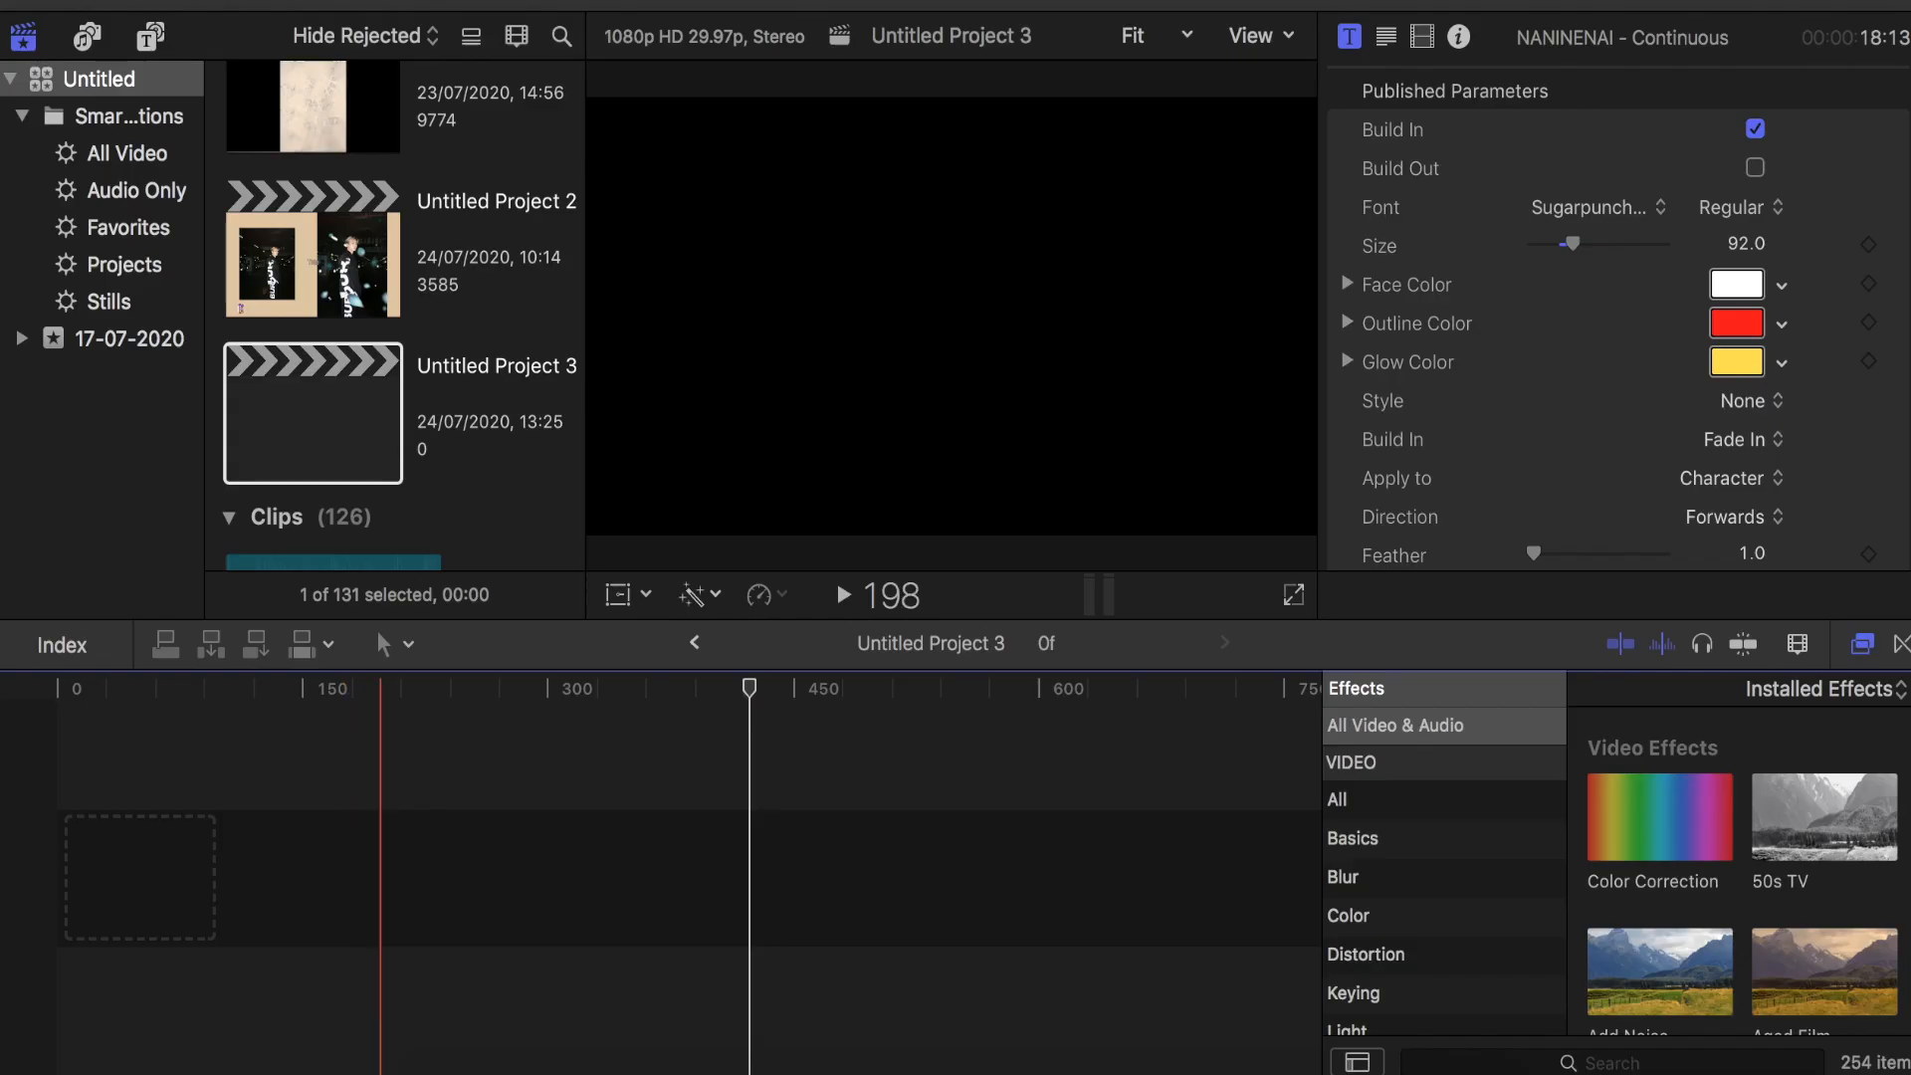
In Final Cut Pro, add the bounbackground JPG and bounUntitled.png from the Desktop to the Untitled Project 3 timeline.
click(431, 1041)
scroll(597, 398, up, 2)
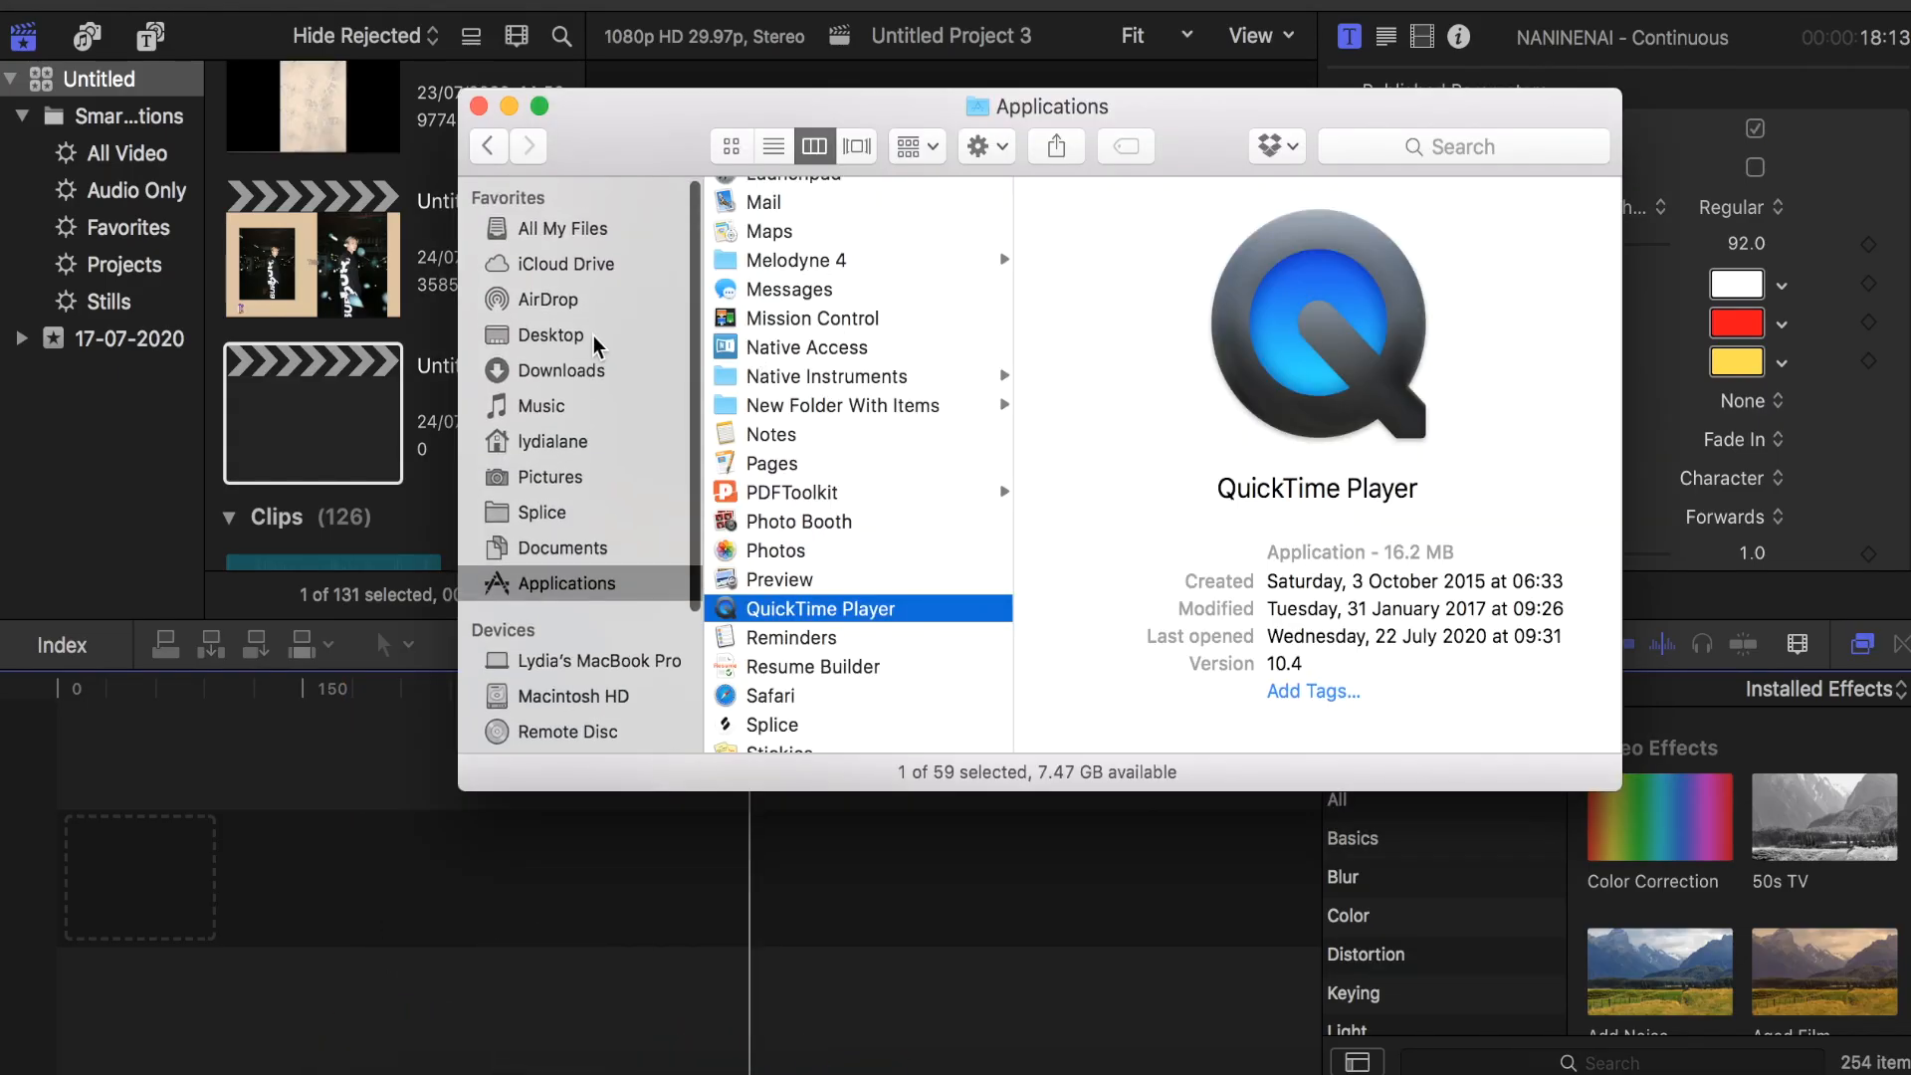
click(553, 335)
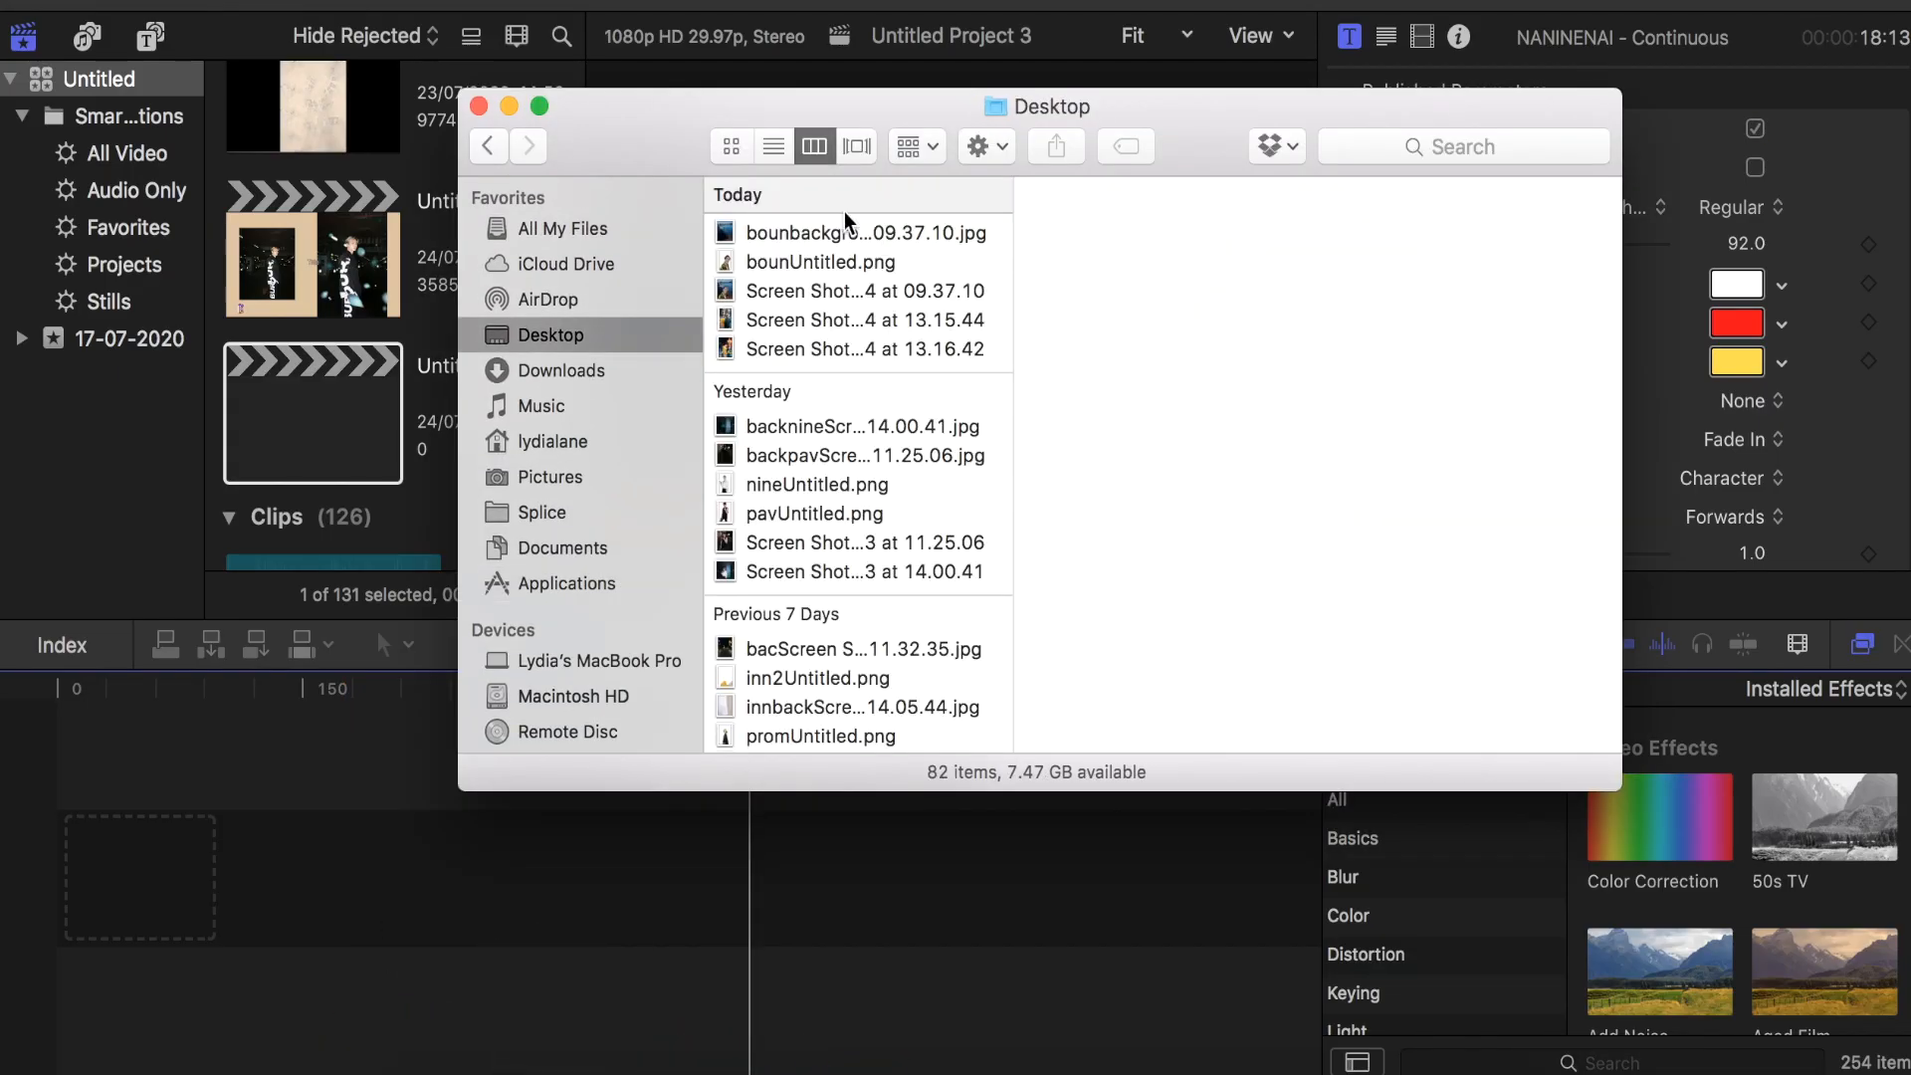
click(874, 290)
click(851, 262)
click(832, 233)
drag(832, 233, 229, 865)
drag(863, 277, 55, 761)
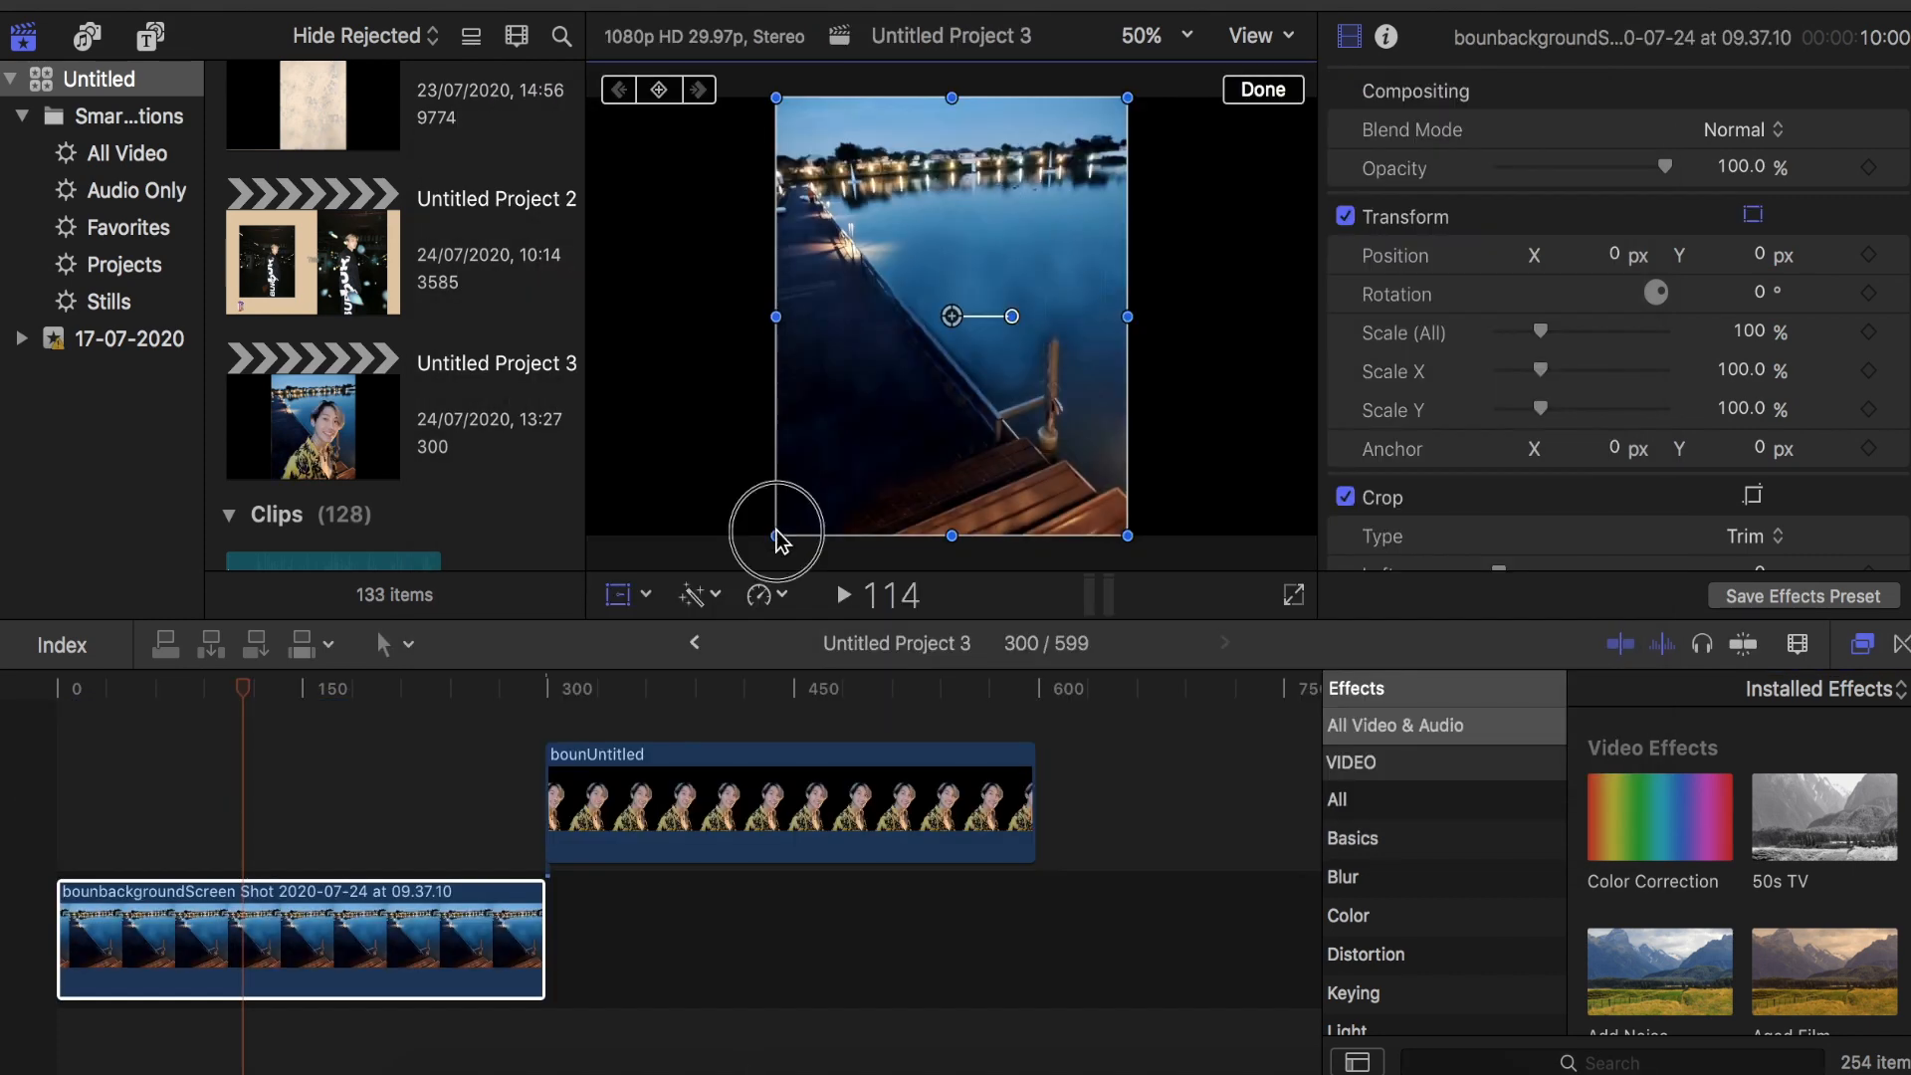
Scale the background clip to 105.85% in the viewer.
drag(775, 537, 765, 547)
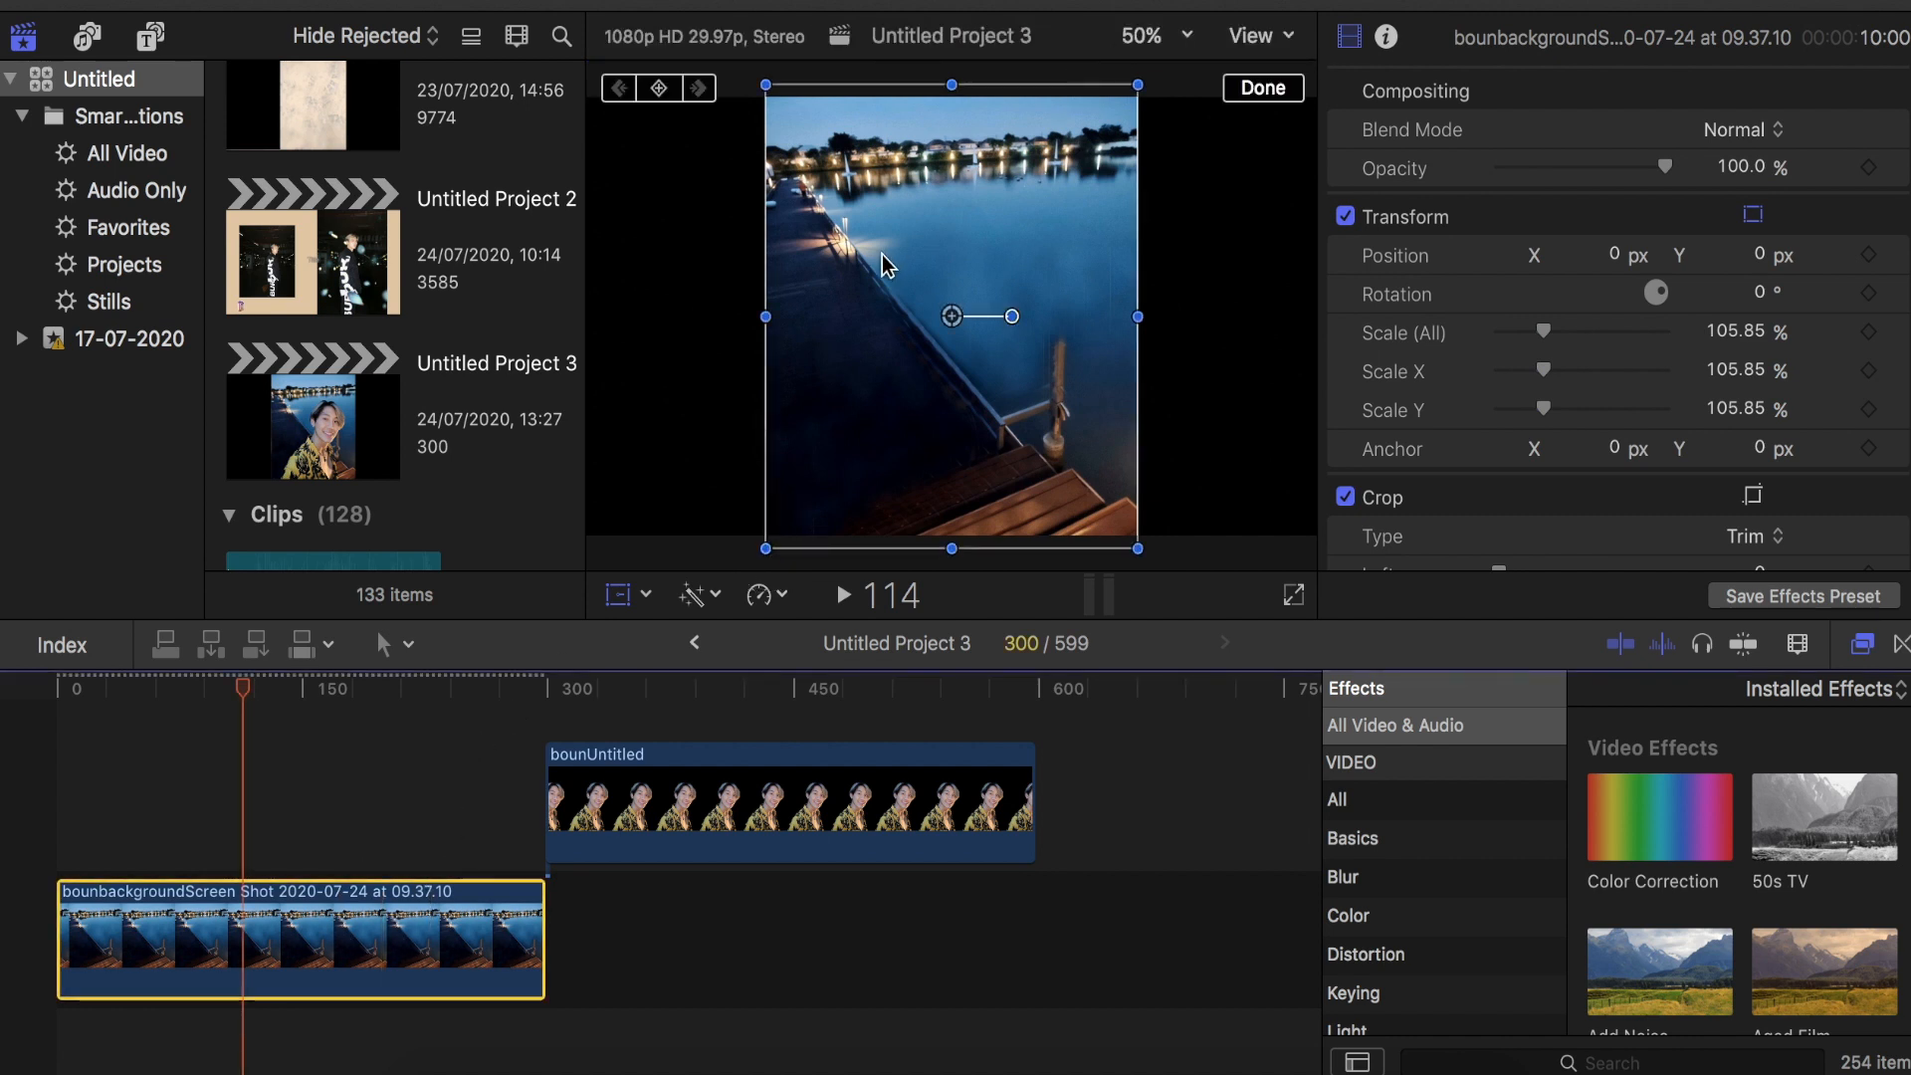
click(1262, 90)
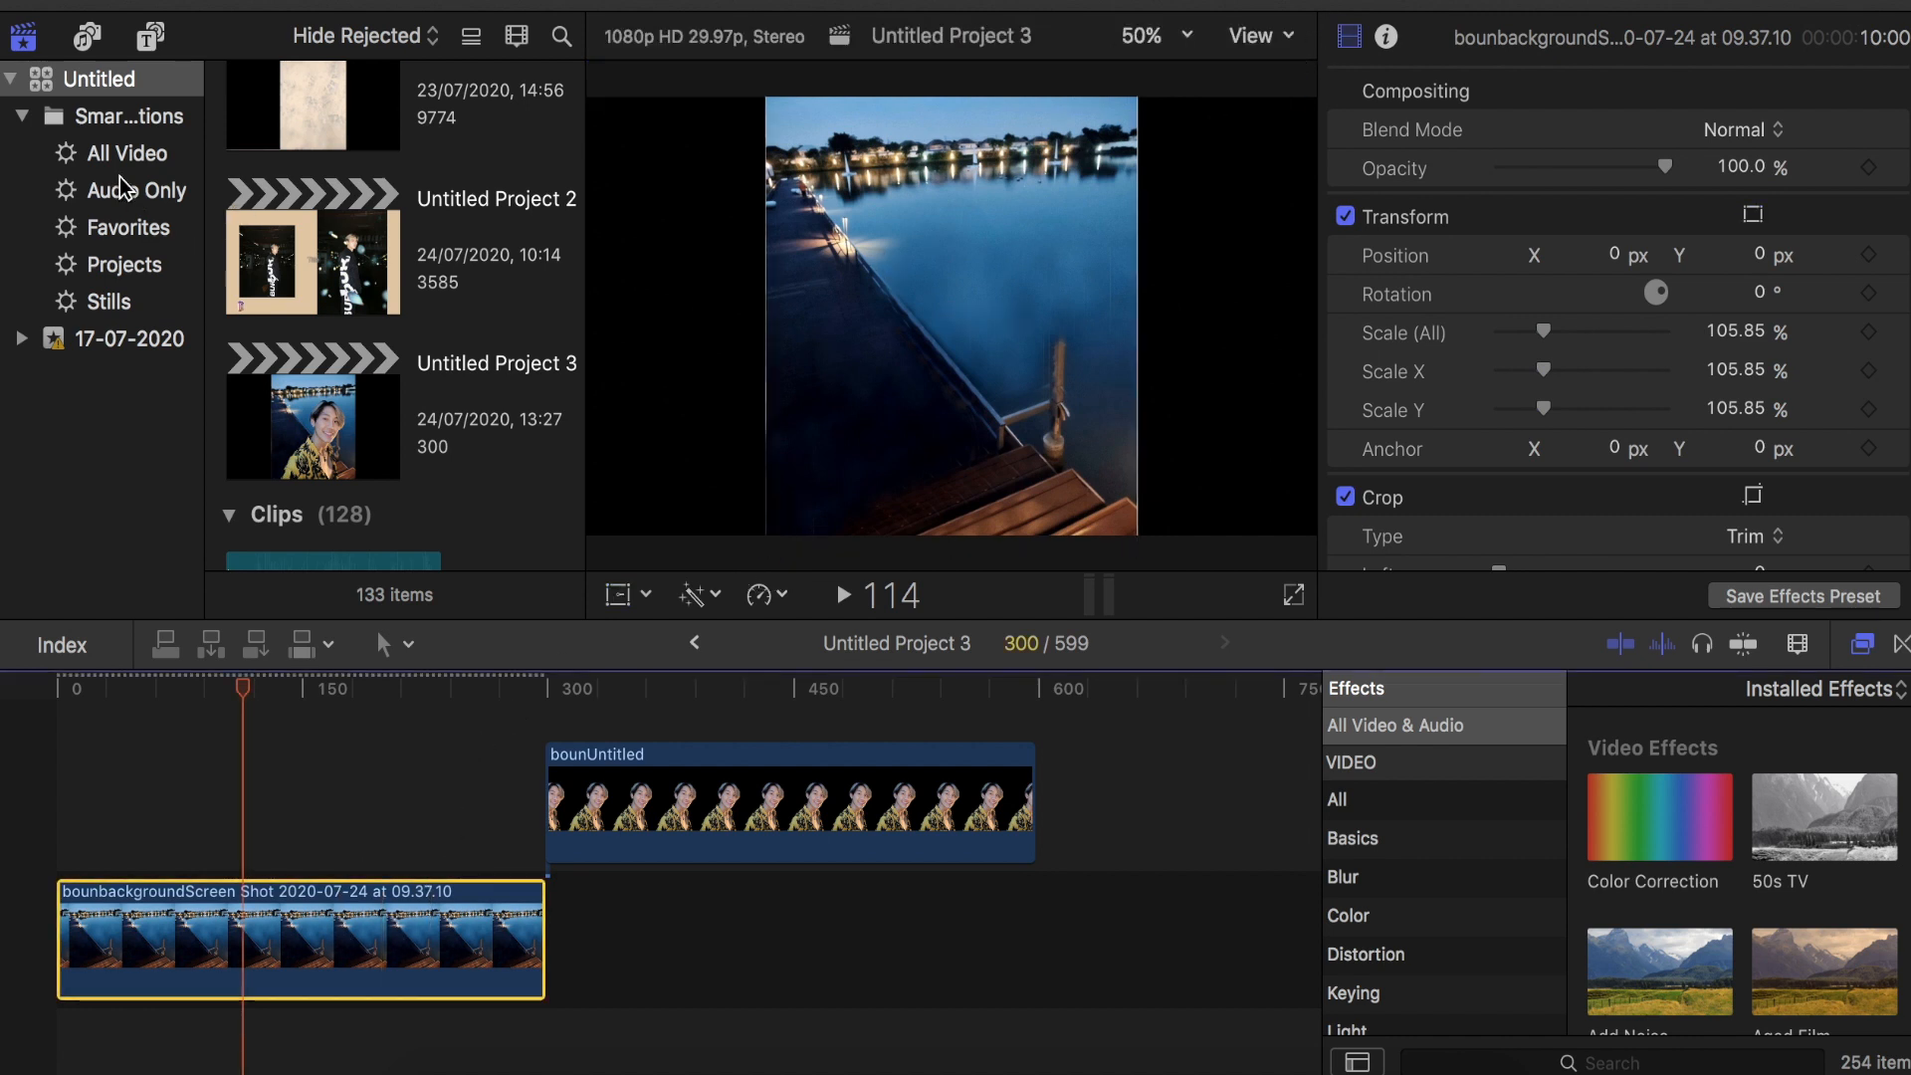
Stack two black Custom solid generators above the background clip at the start of the timeline.
click(150, 37)
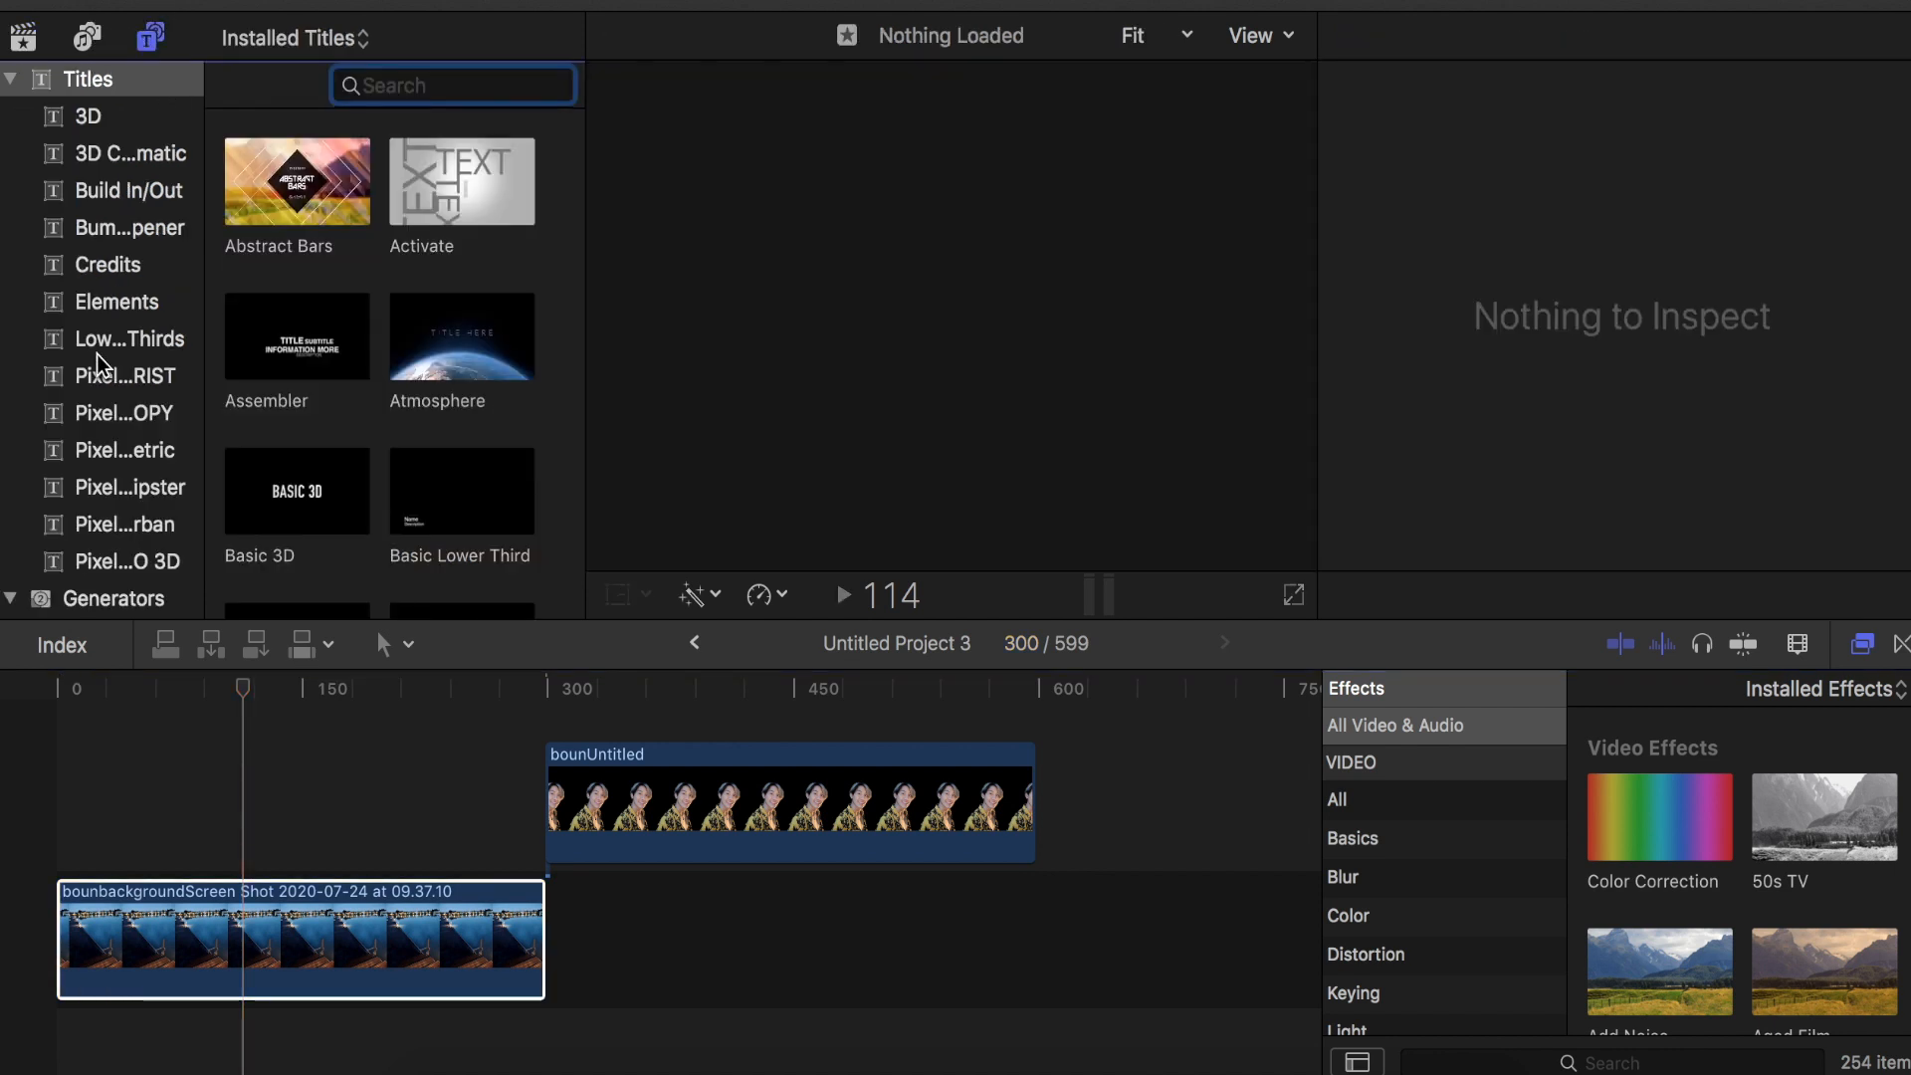
scroll(99, 369, down, 5)
click(112, 560)
drag(278, 235, 36, 814)
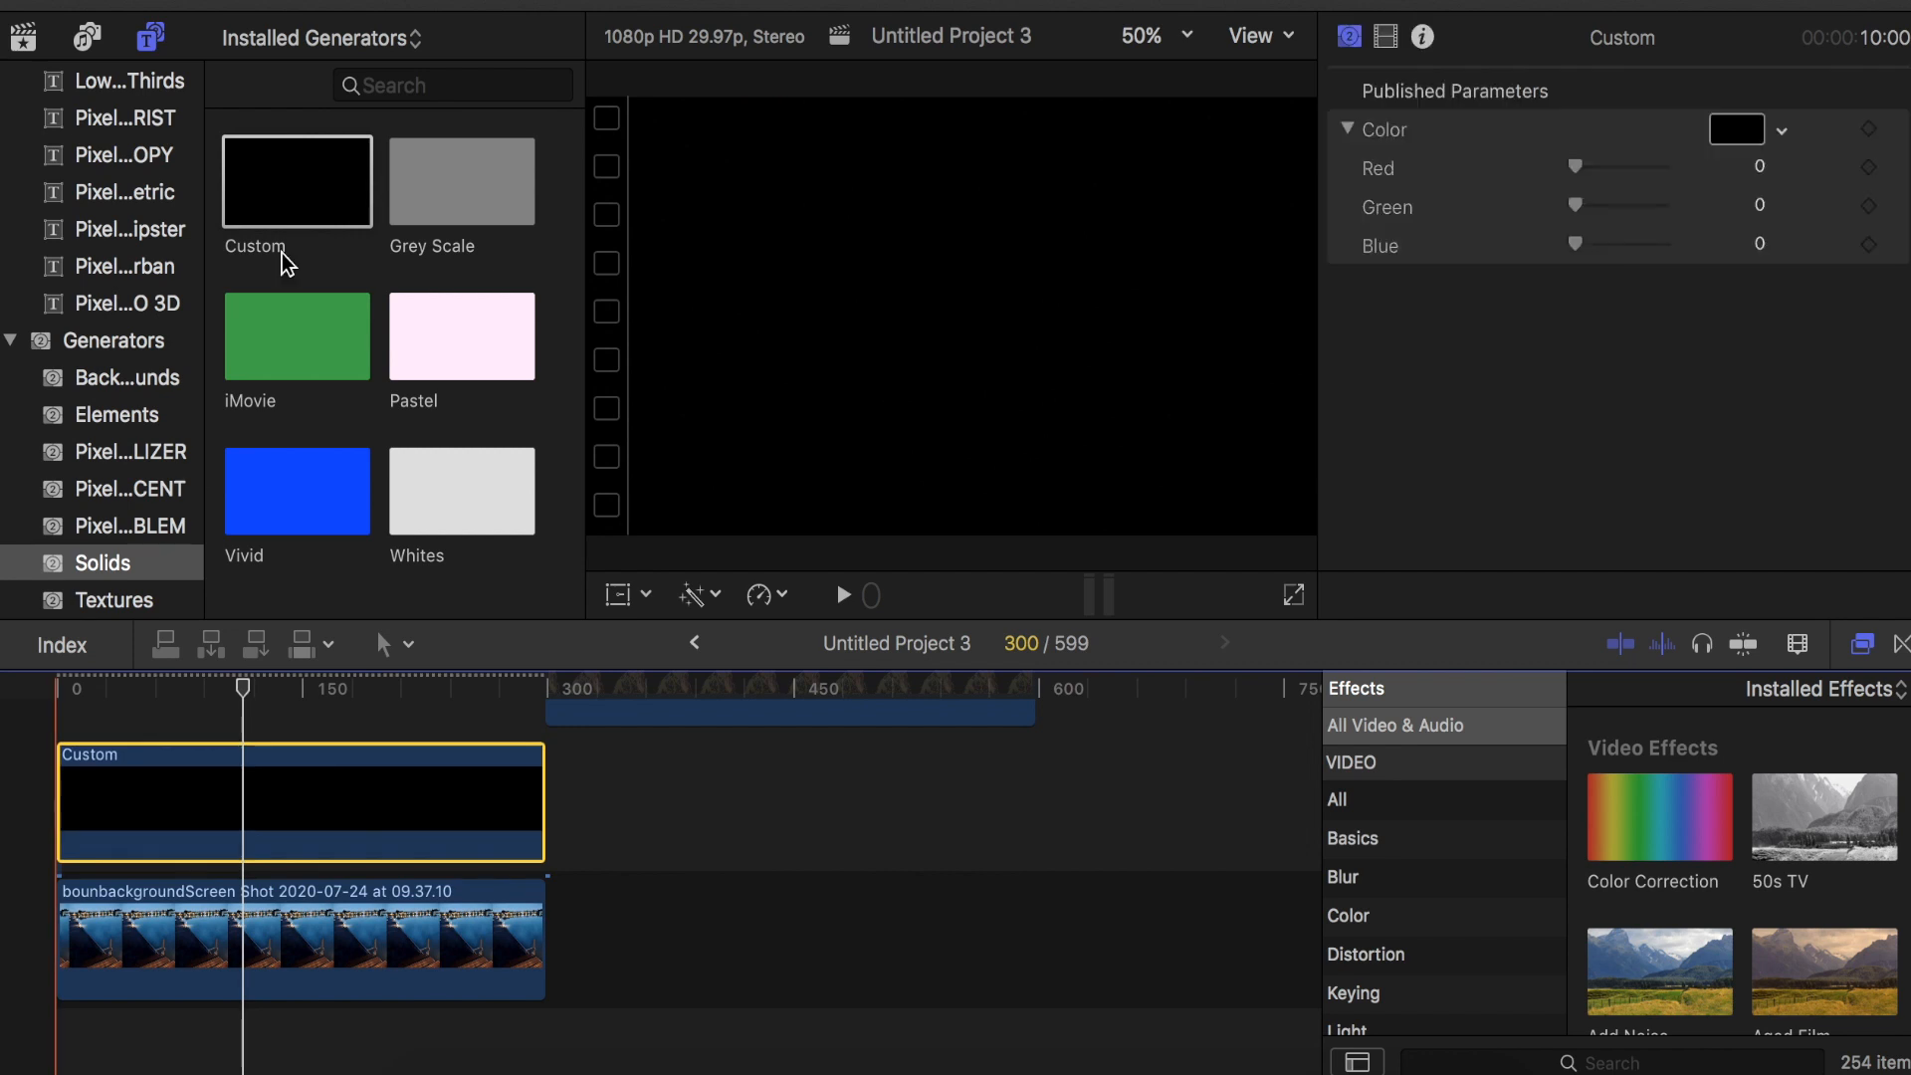
drag(303, 176, 47, 713)
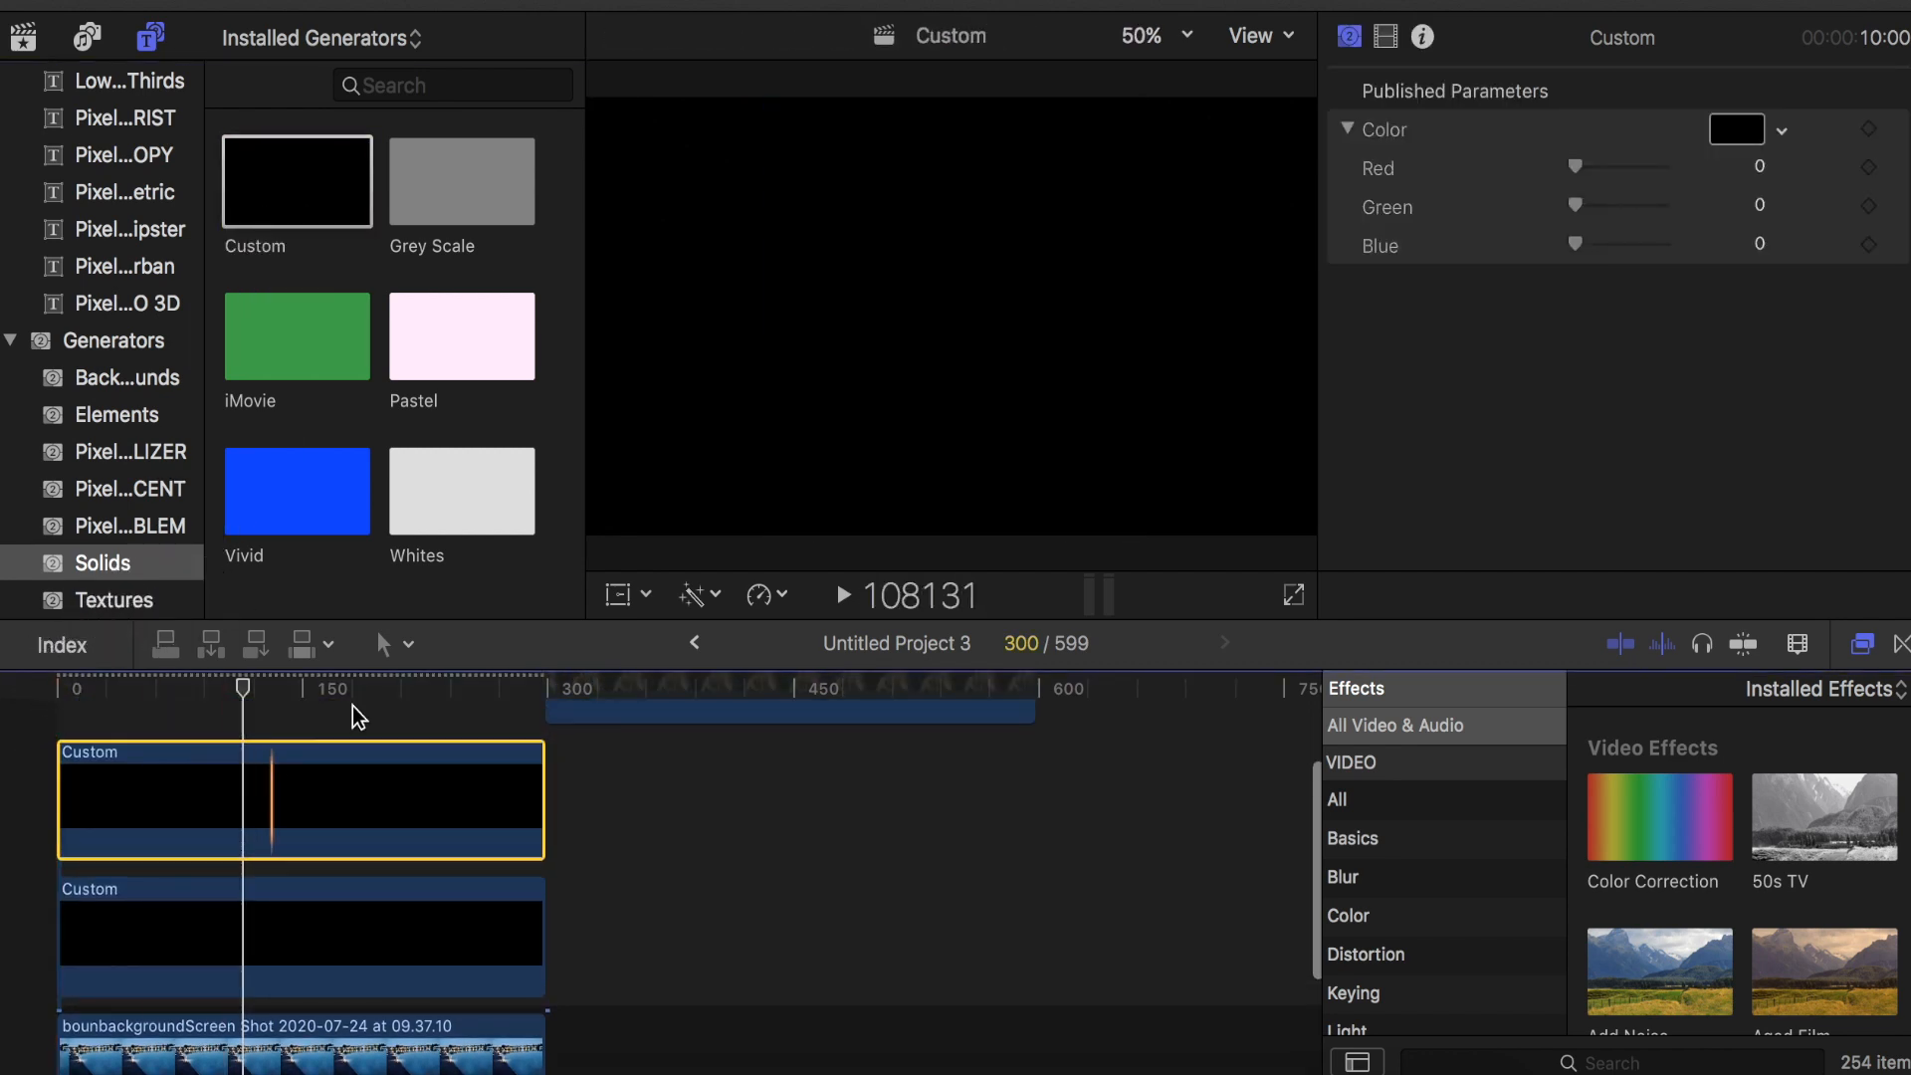
Move the upper black solid left to about X -1358 px and the lower one right, masking both sides of the background.
click(627, 595)
drag(1117, 469, 610, 464)
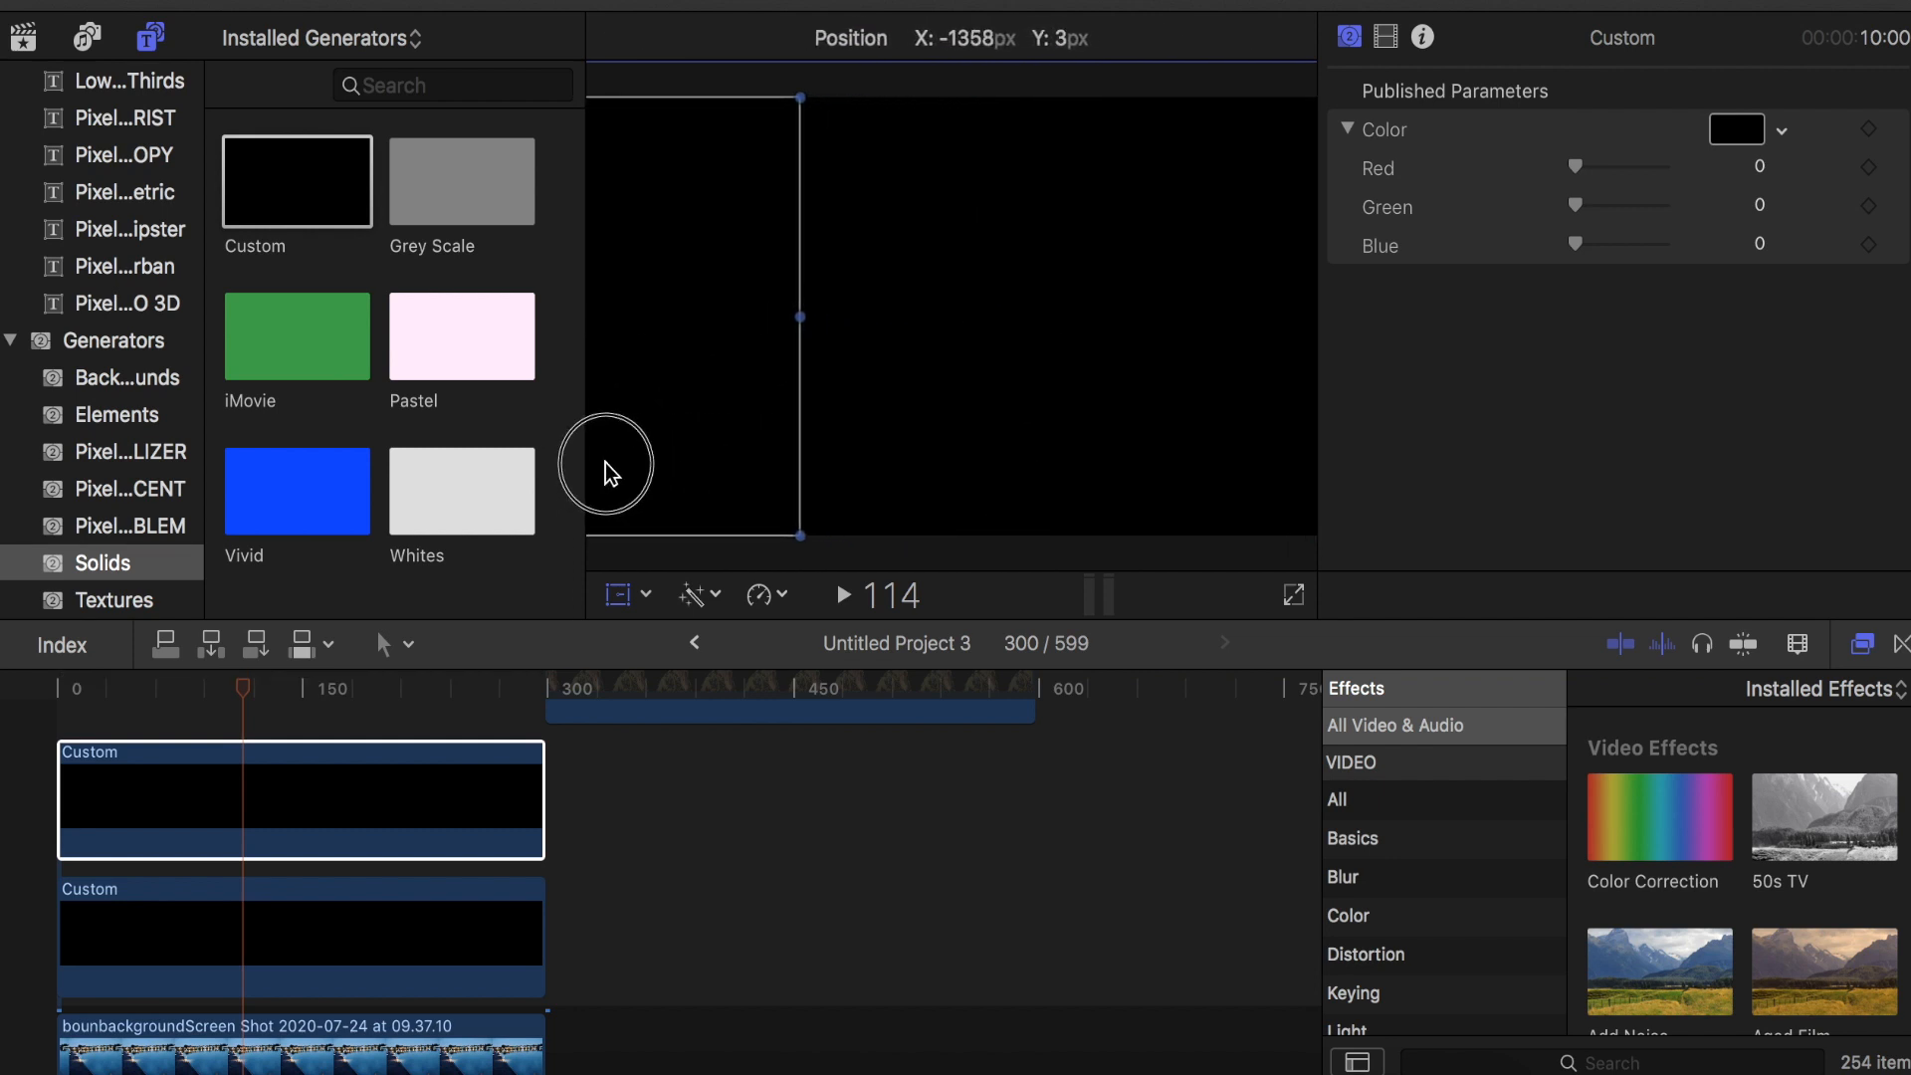
click(345, 942)
drag(786, 251, 1305, 256)
drag(1112, 104, 1092, 80)
drag(1173, 200, 1184, 202)
click(1255, 89)
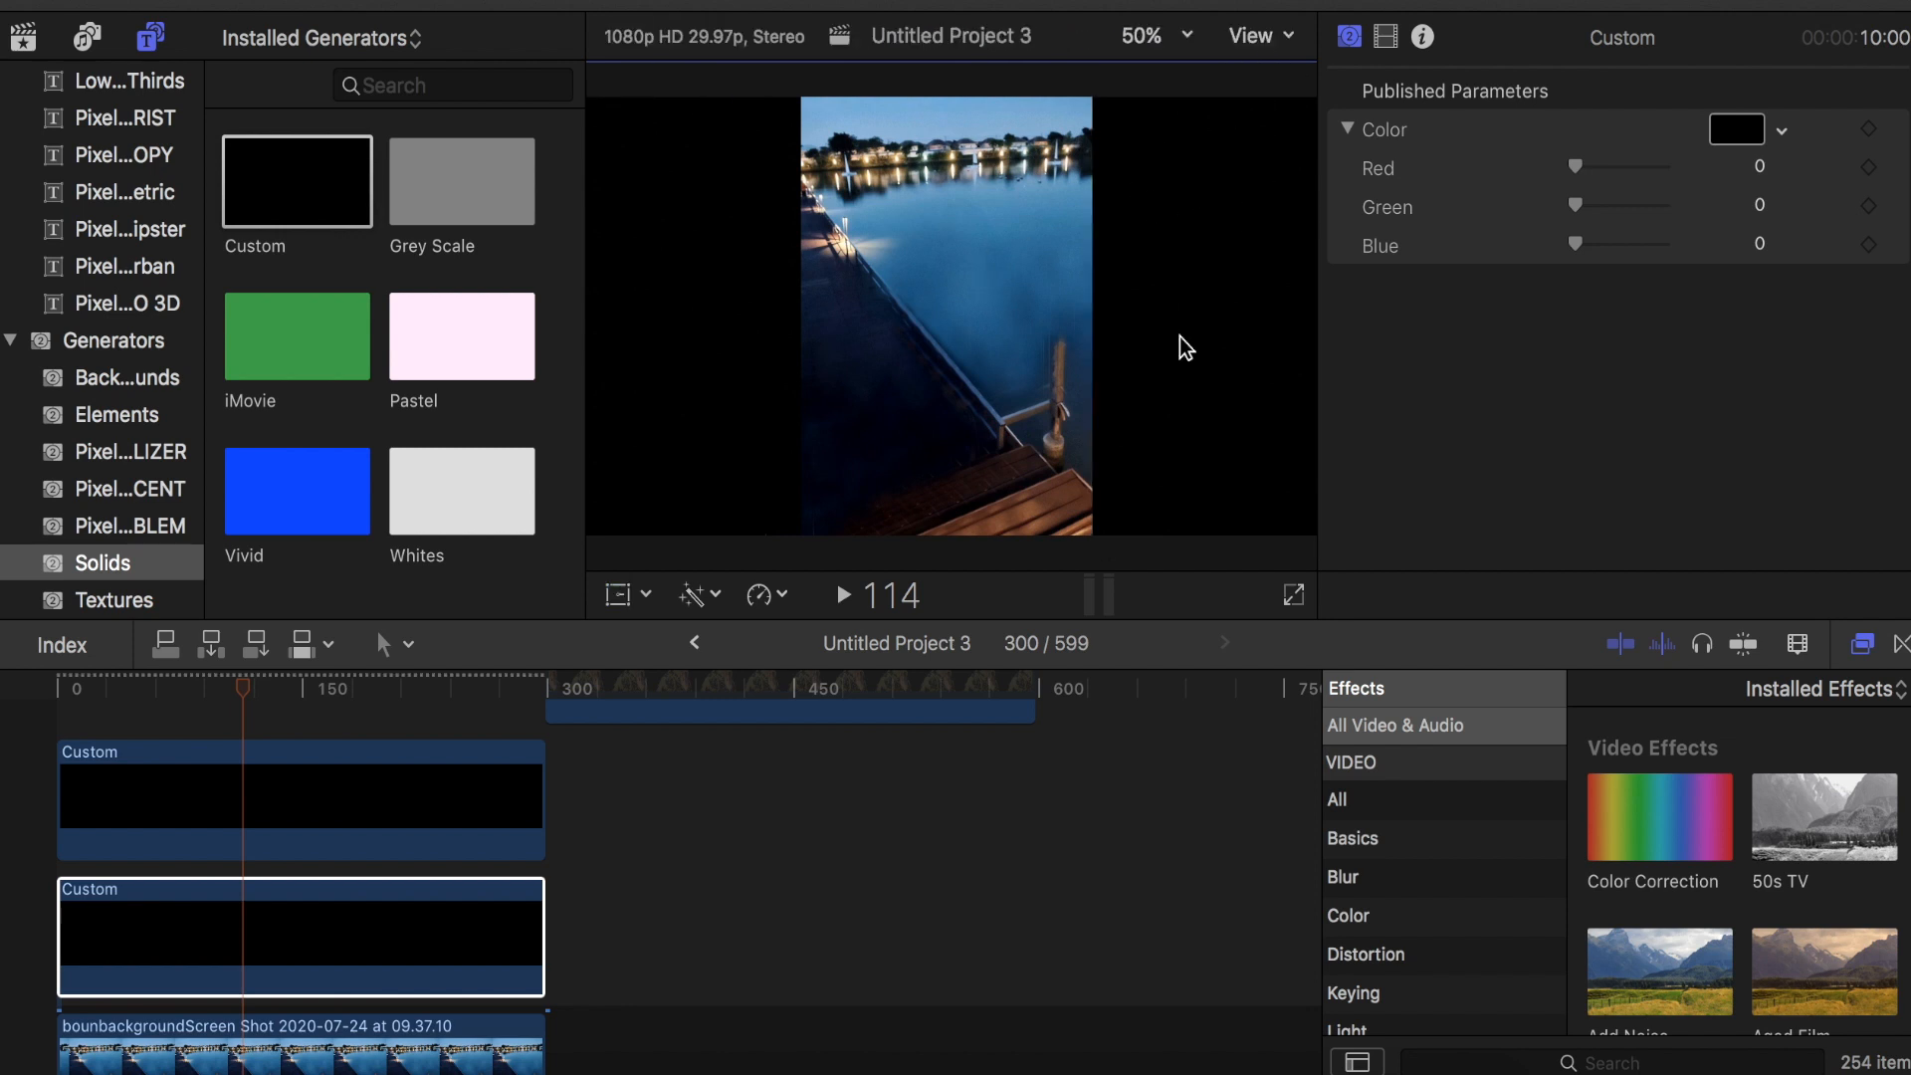
Reposition the background clip in the viewer so it sits framed between the two black solids.
scroll(436, 1045, down, 5)
click(418, 896)
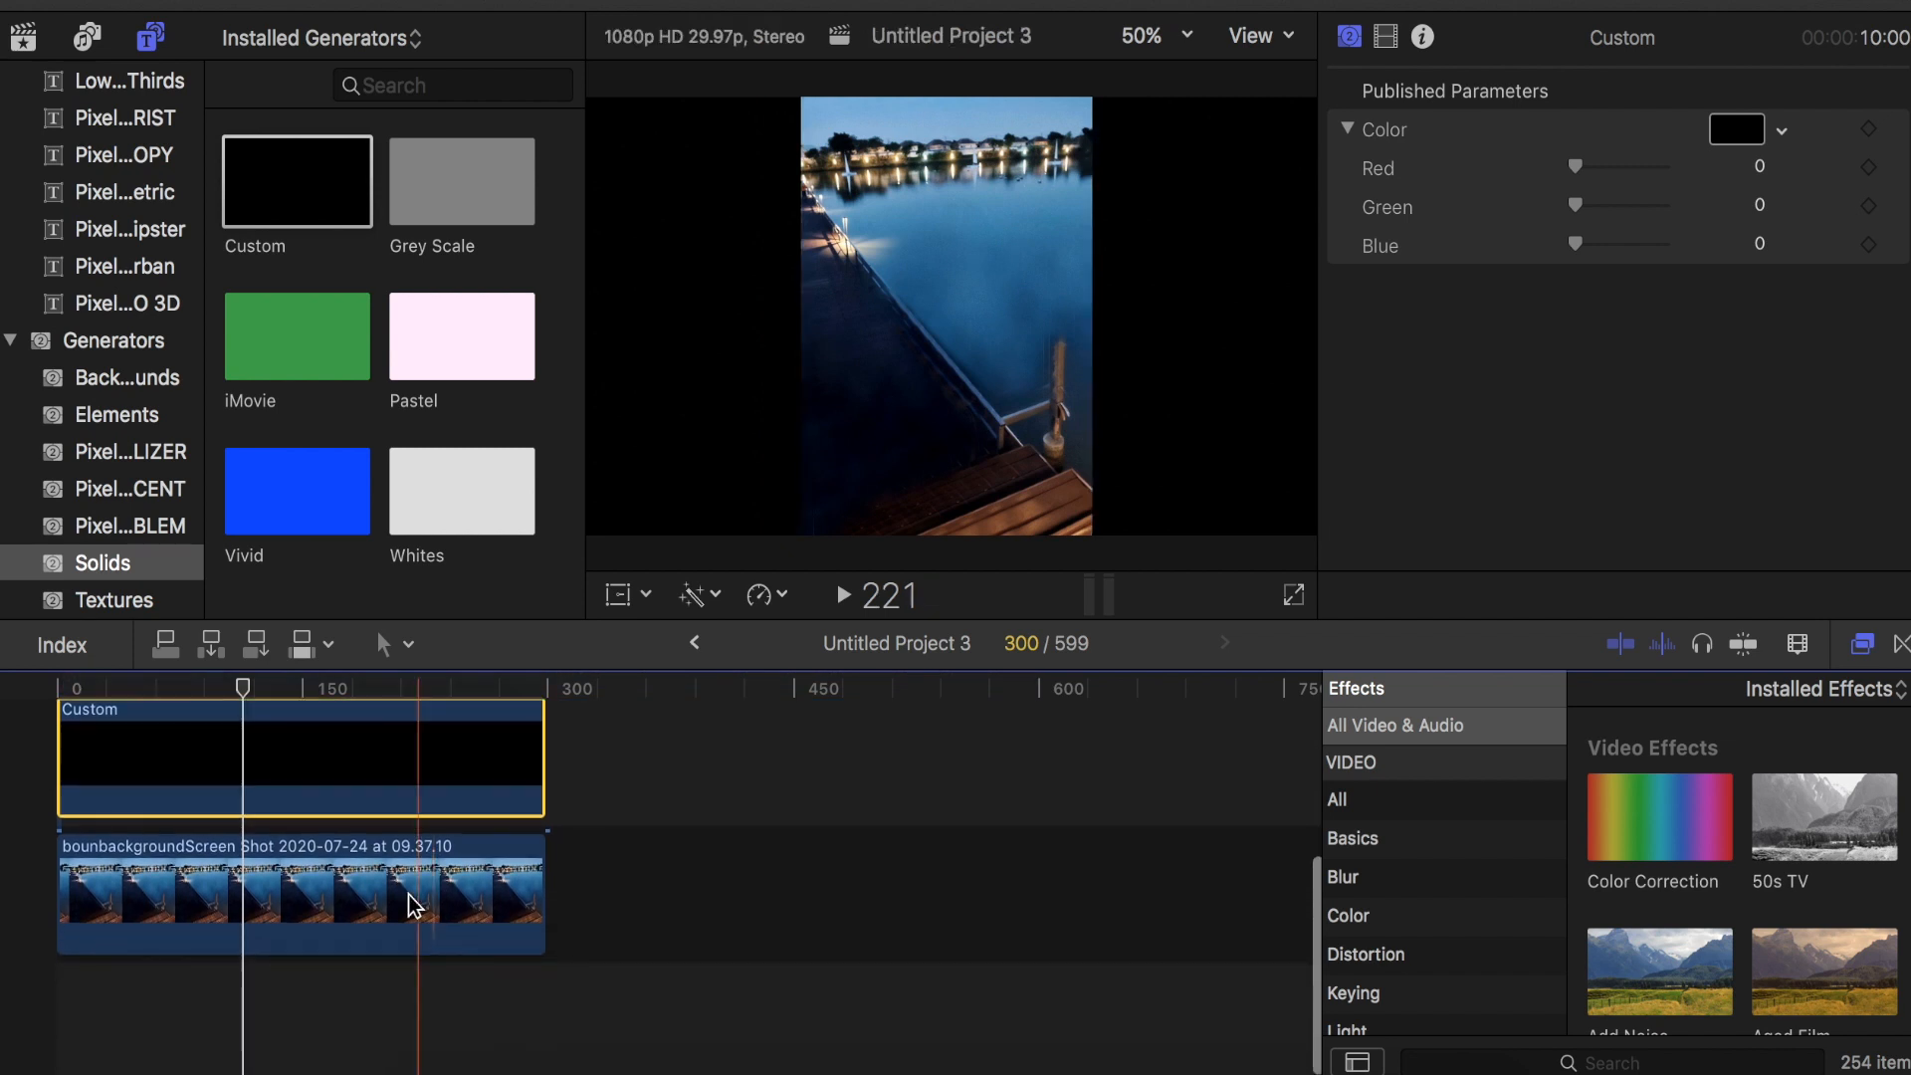
click(617, 595)
drag(946, 484, 908, 482)
scroll(402, 880, up, 4)
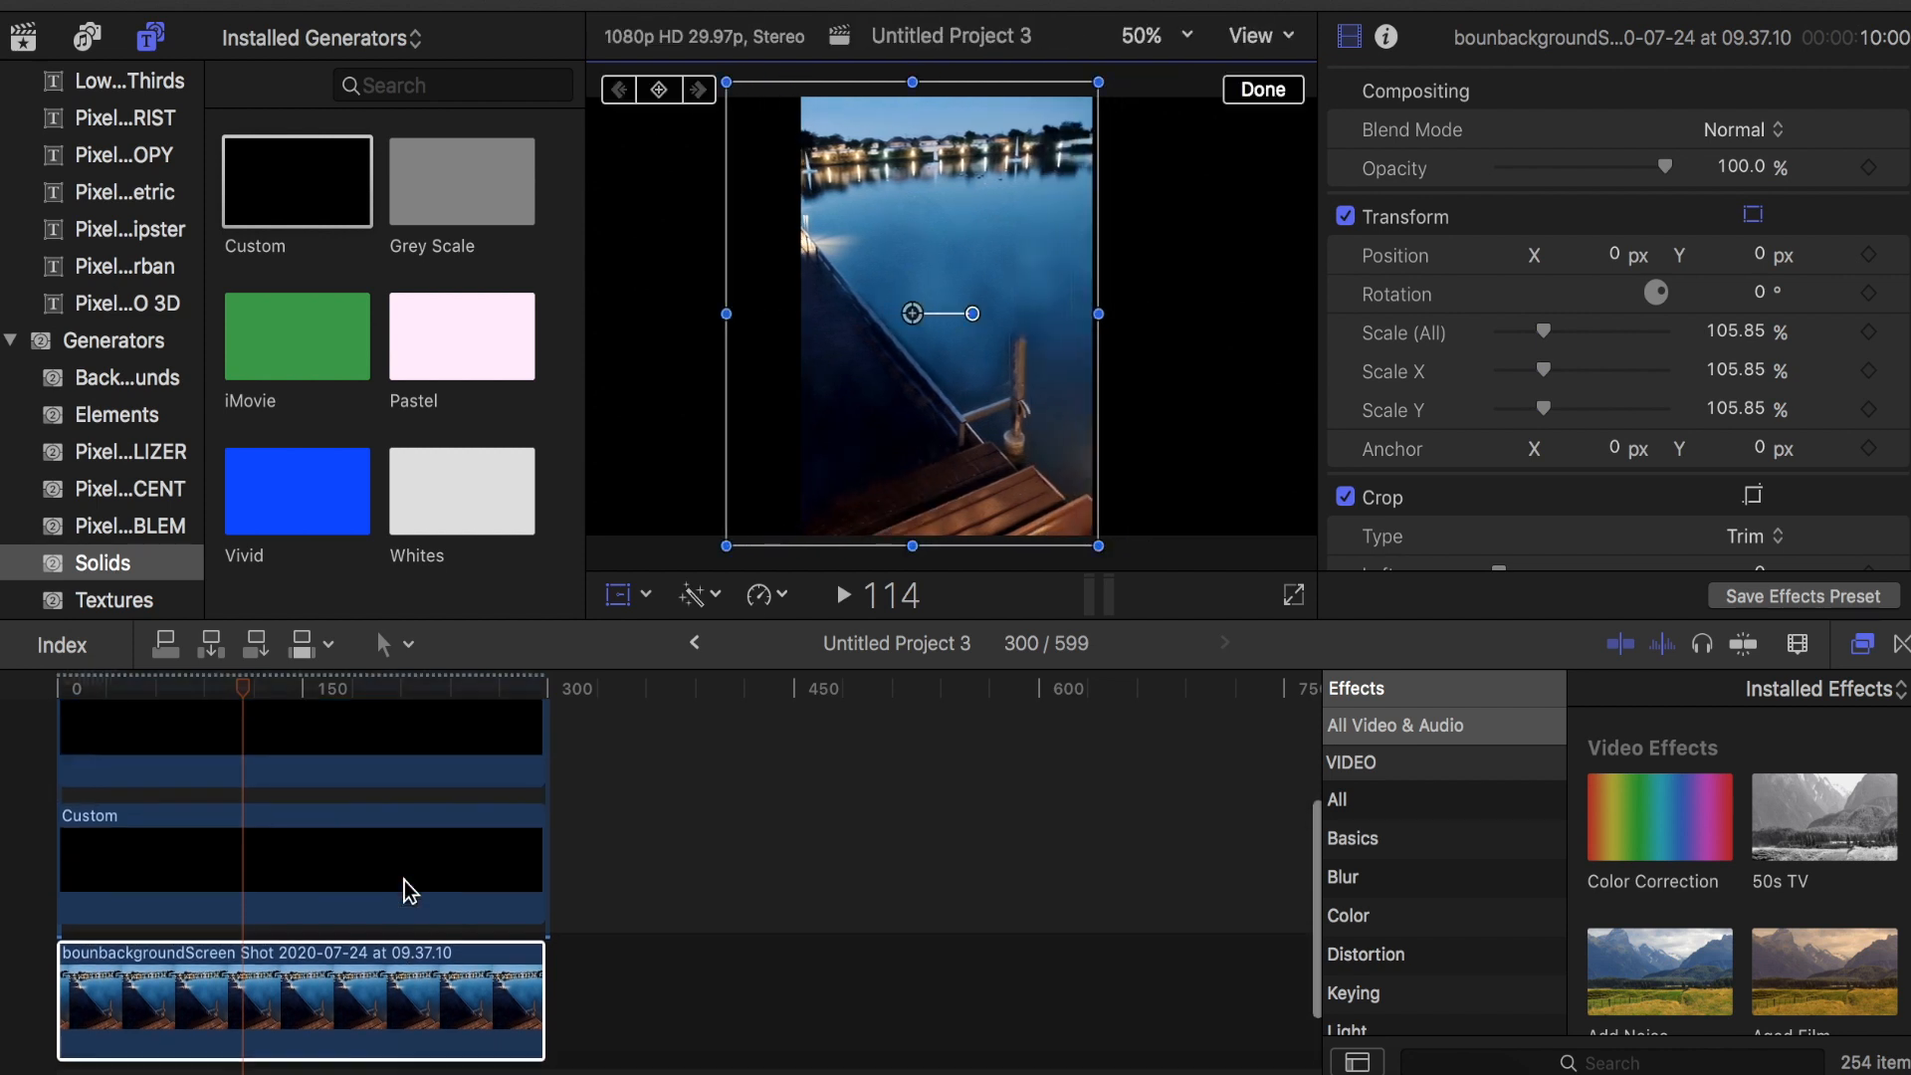
Browse the Light video effects and apply Dazzle to the background clip.
click(1346, 1029)
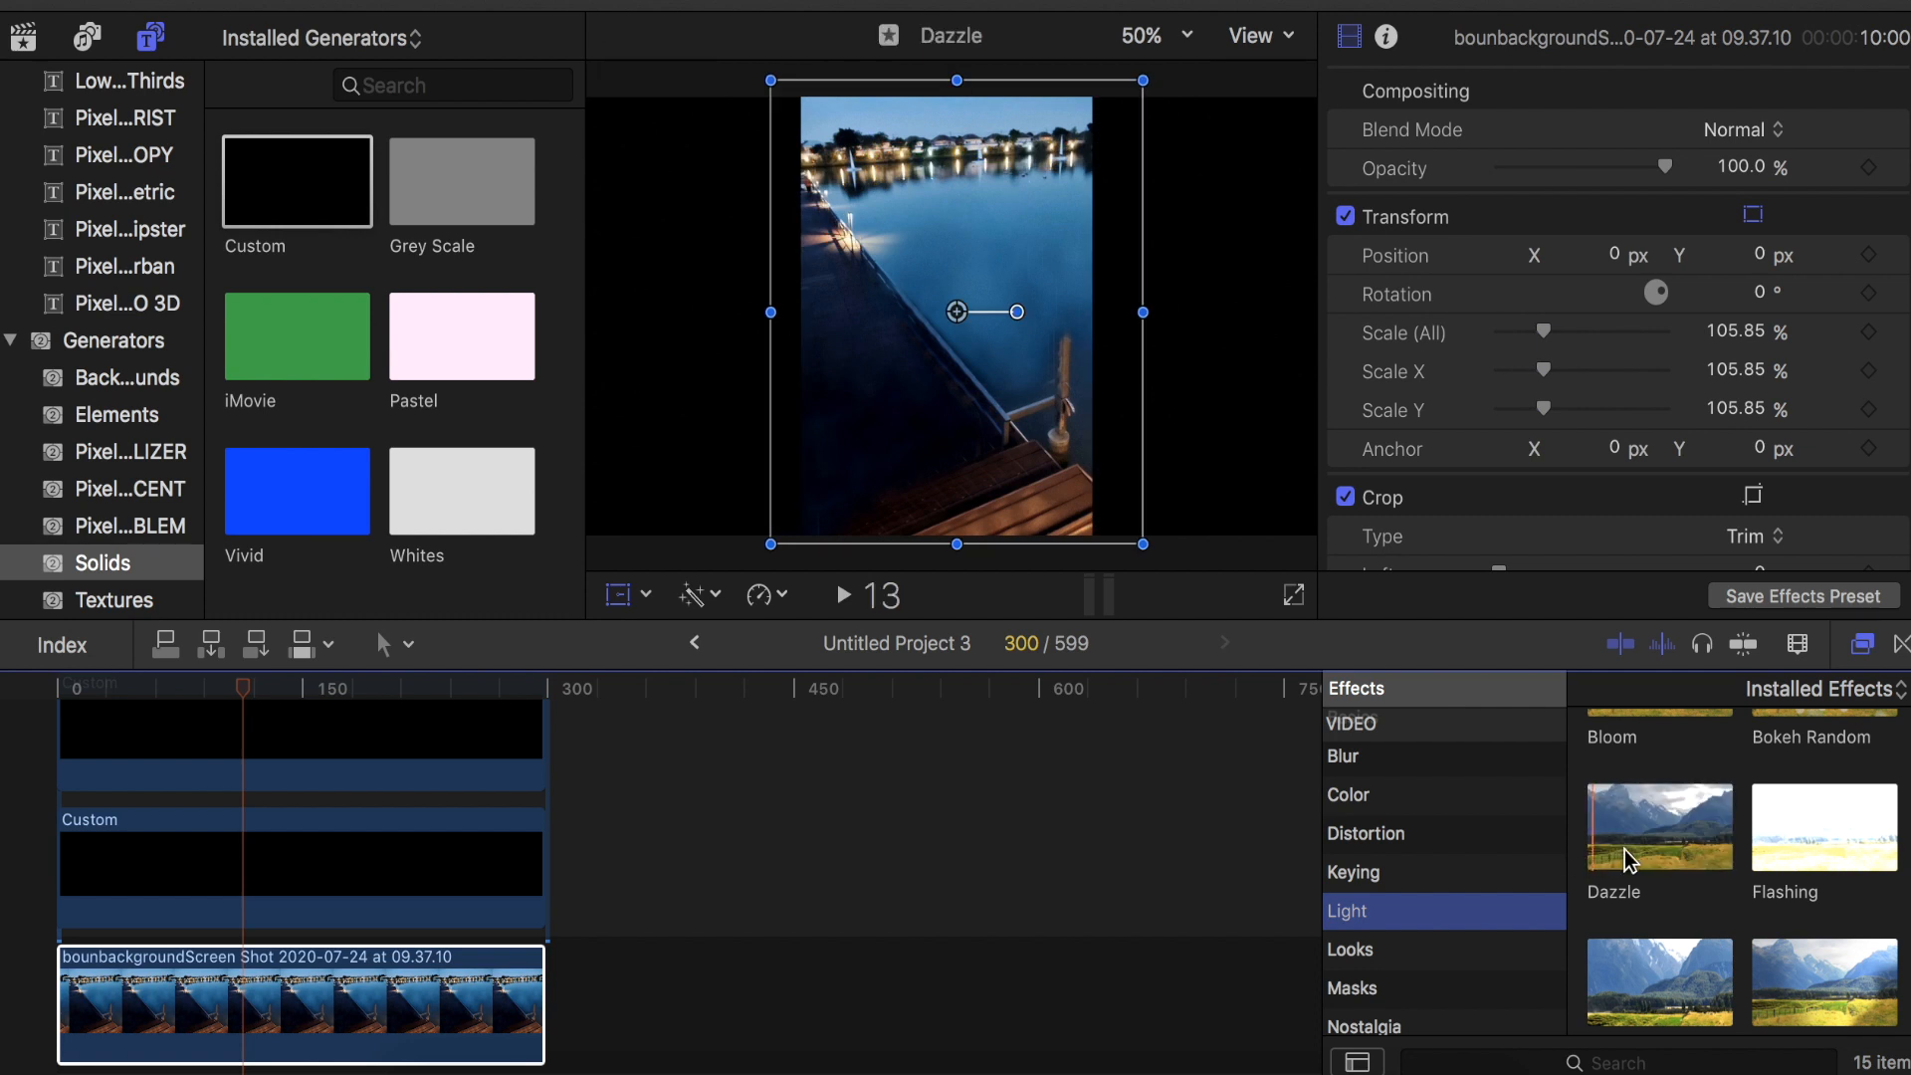
scroll(1649, 834, up, 2)
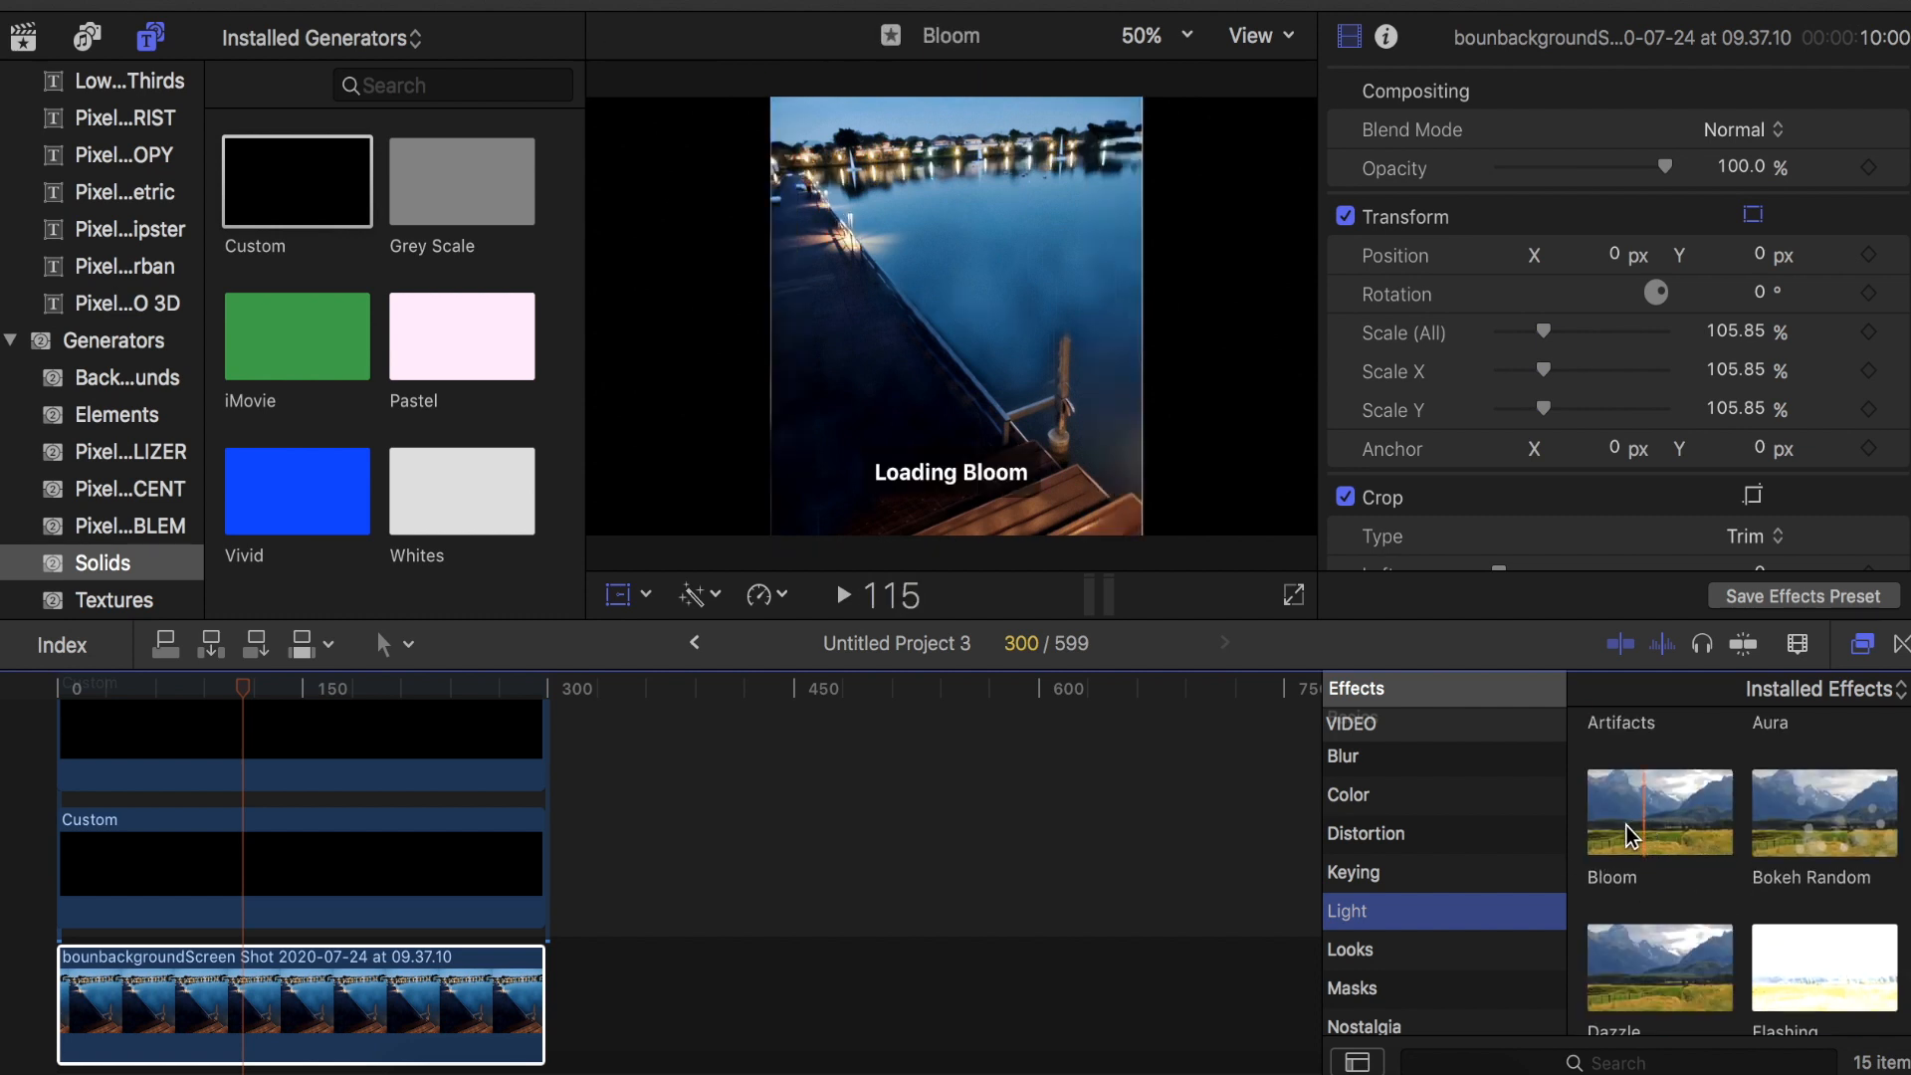
scroll(1633, 818, down, 3)
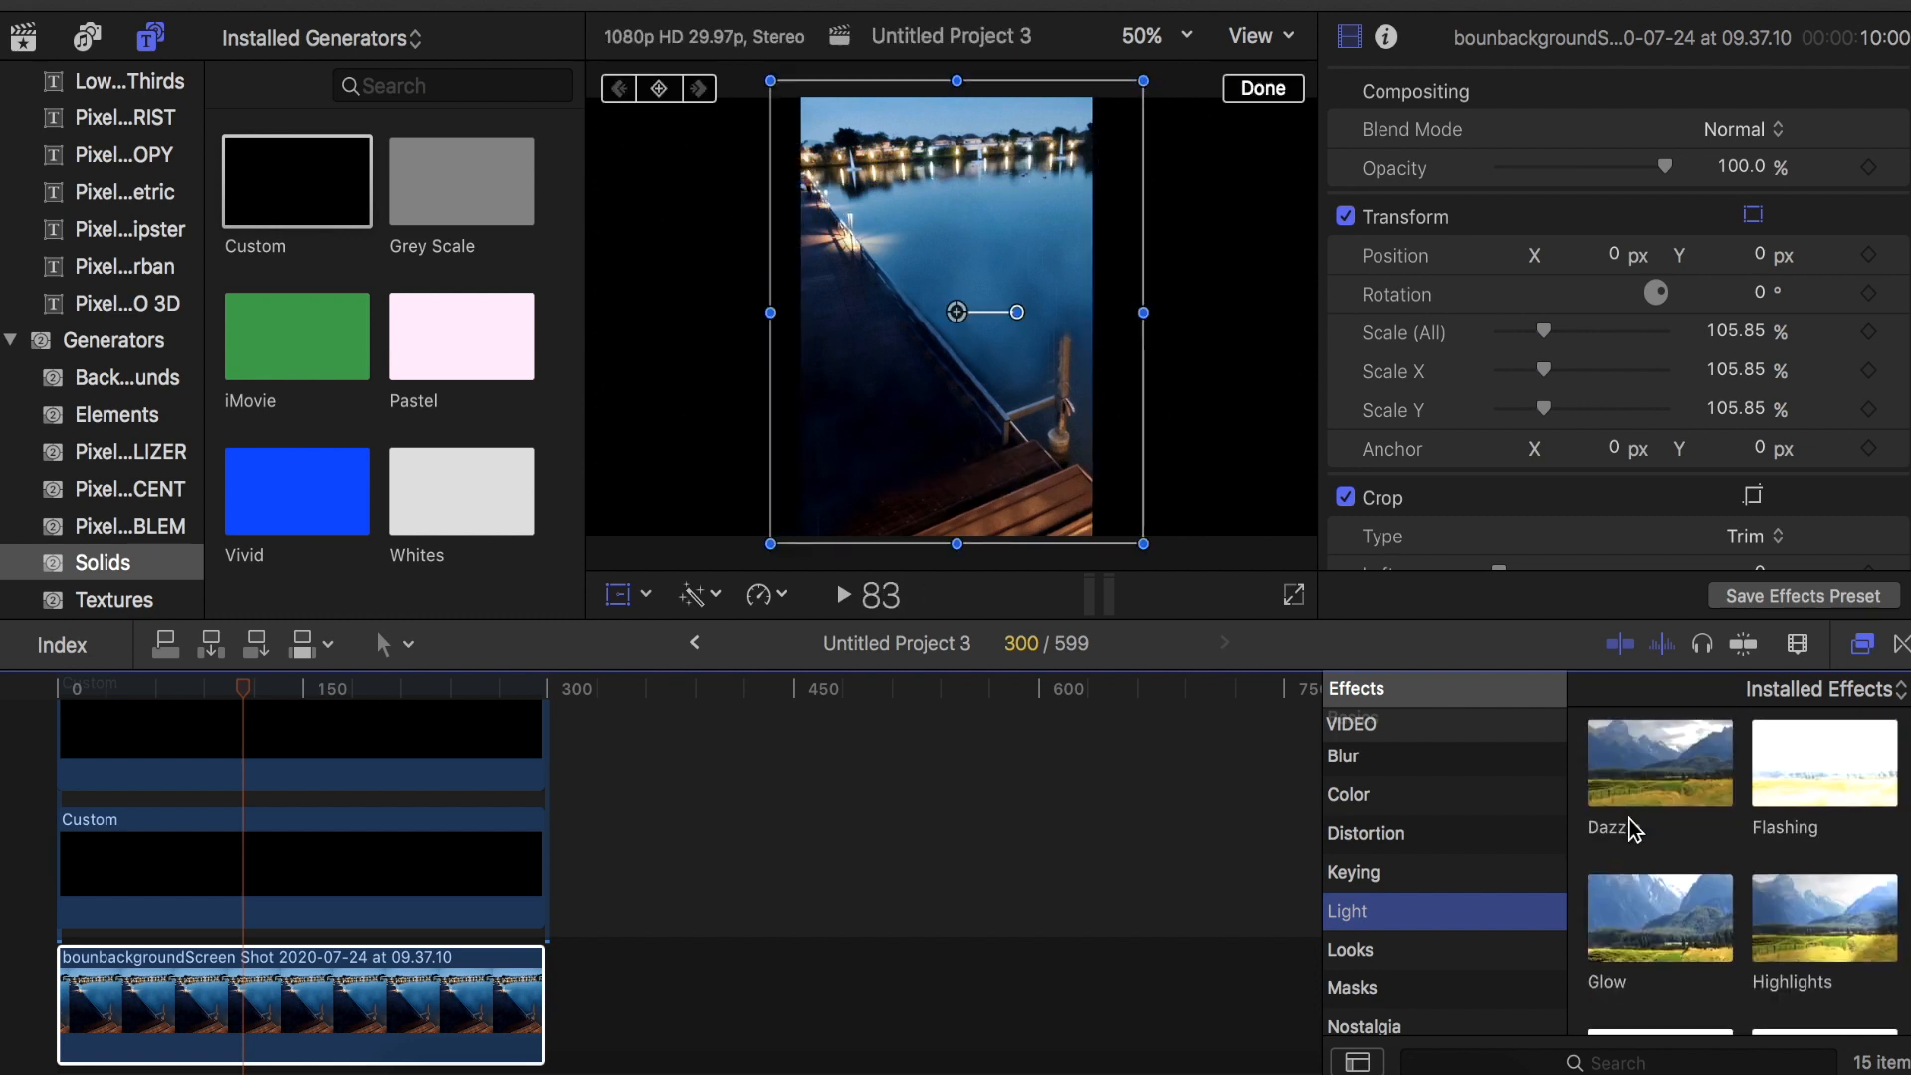
scroll(1652, 913, down, 4)
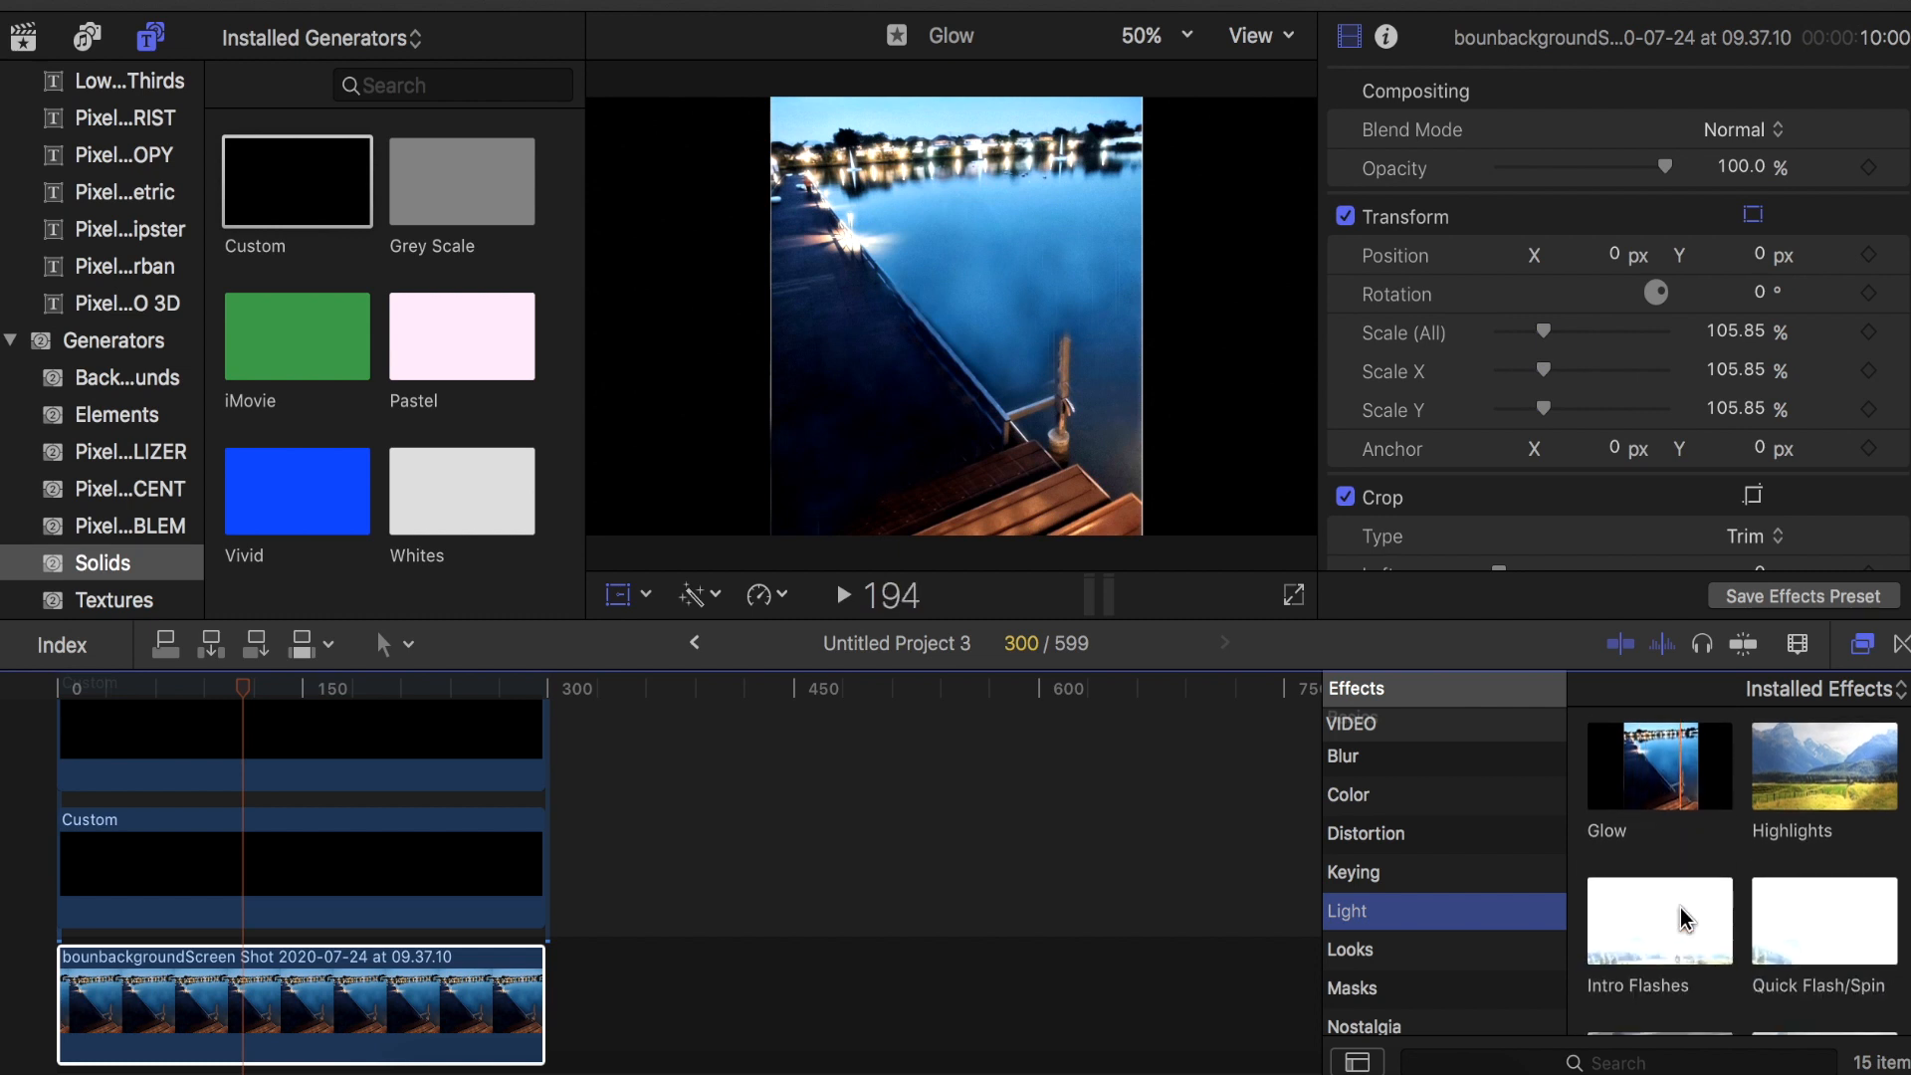
scroll(1682, 917, down, 4)
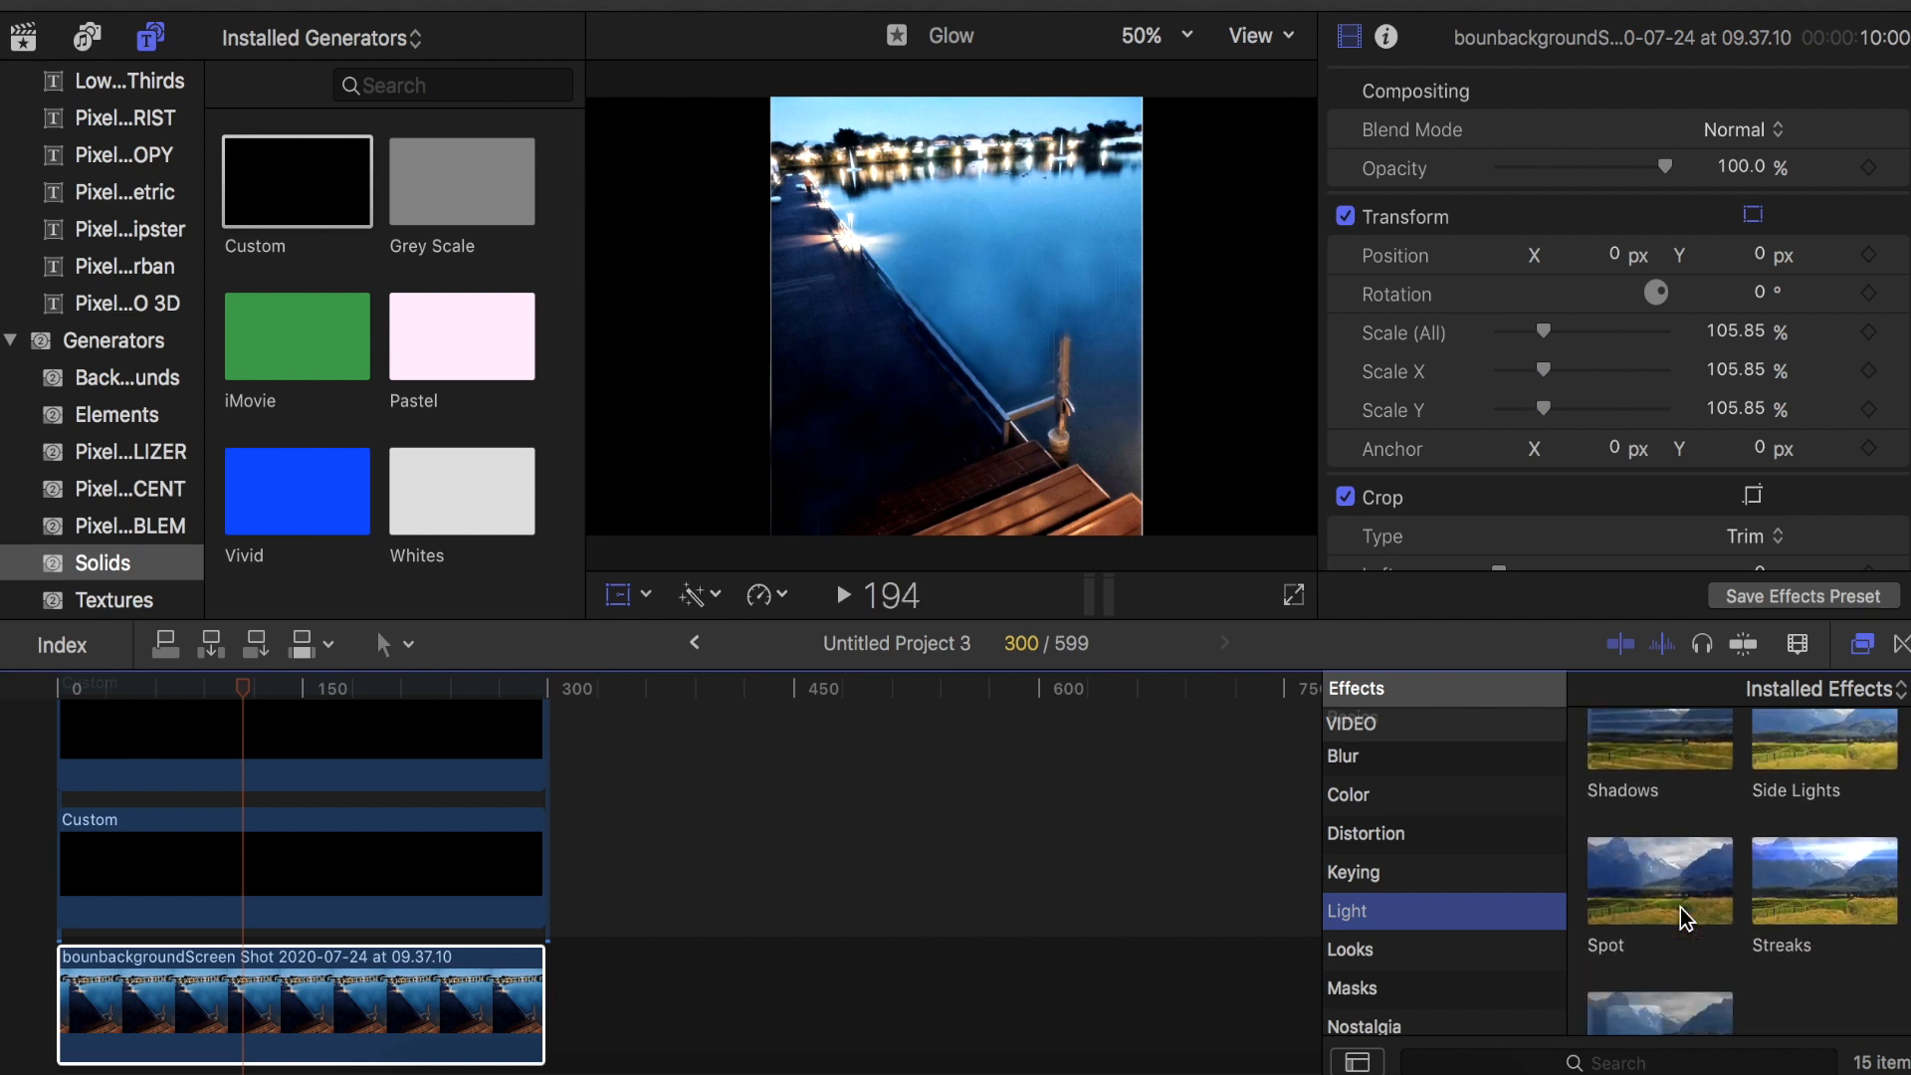
scroll(1683, 917, up, 10)
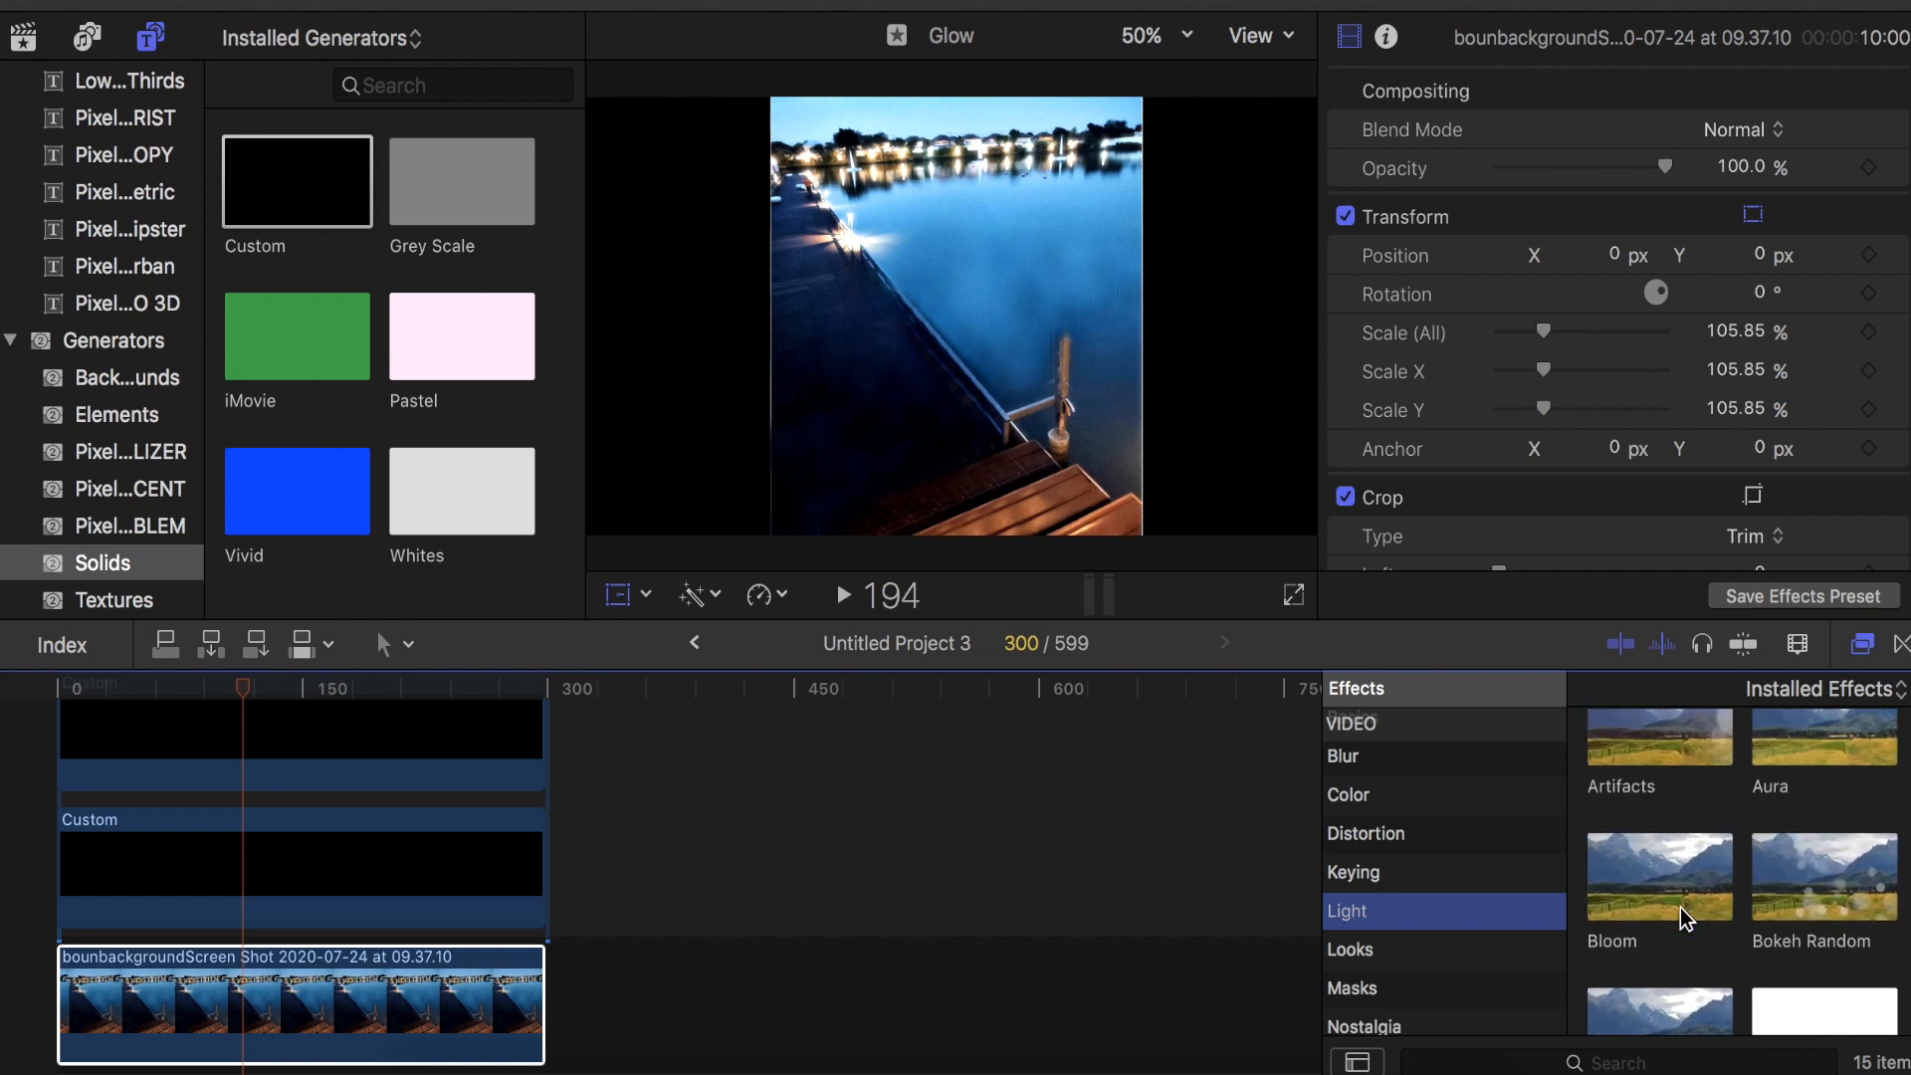
scroll(1684, 917, down, 2)
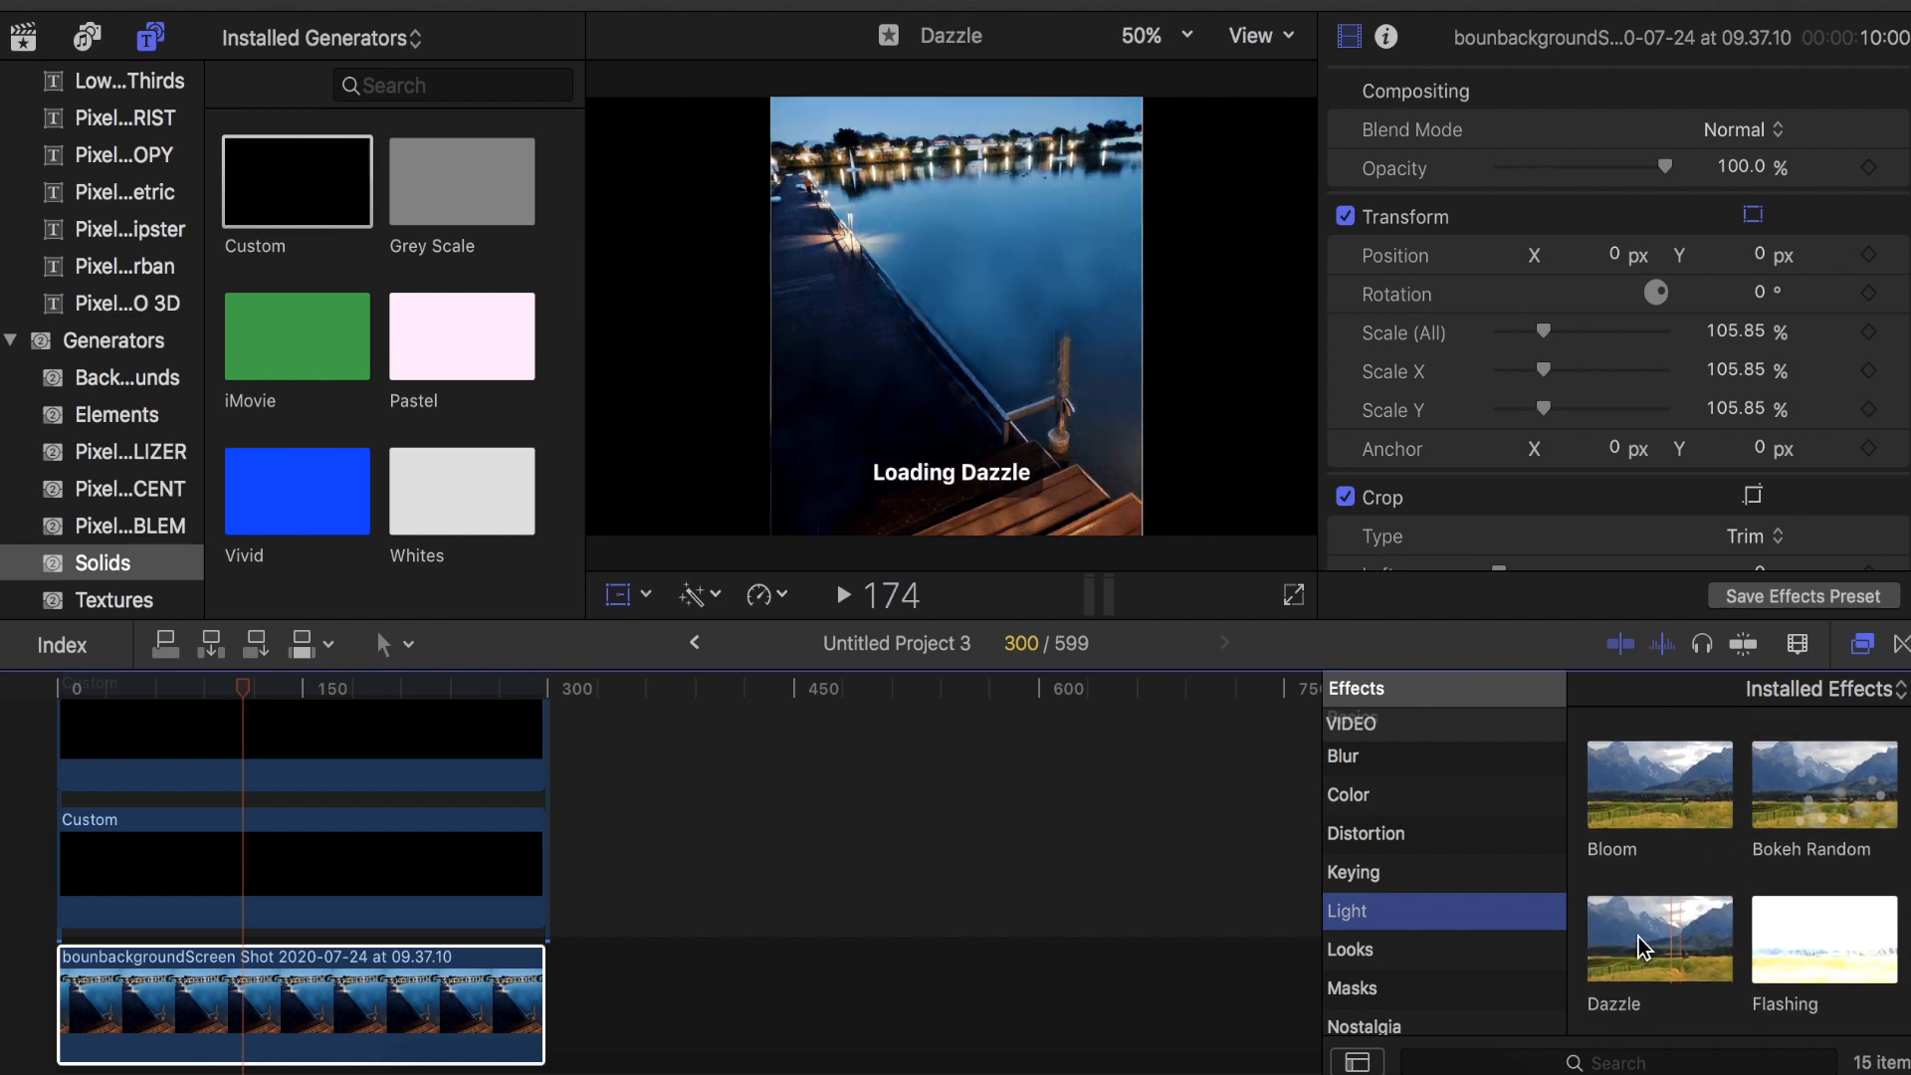
drag(1660, 951, 426, 1010)
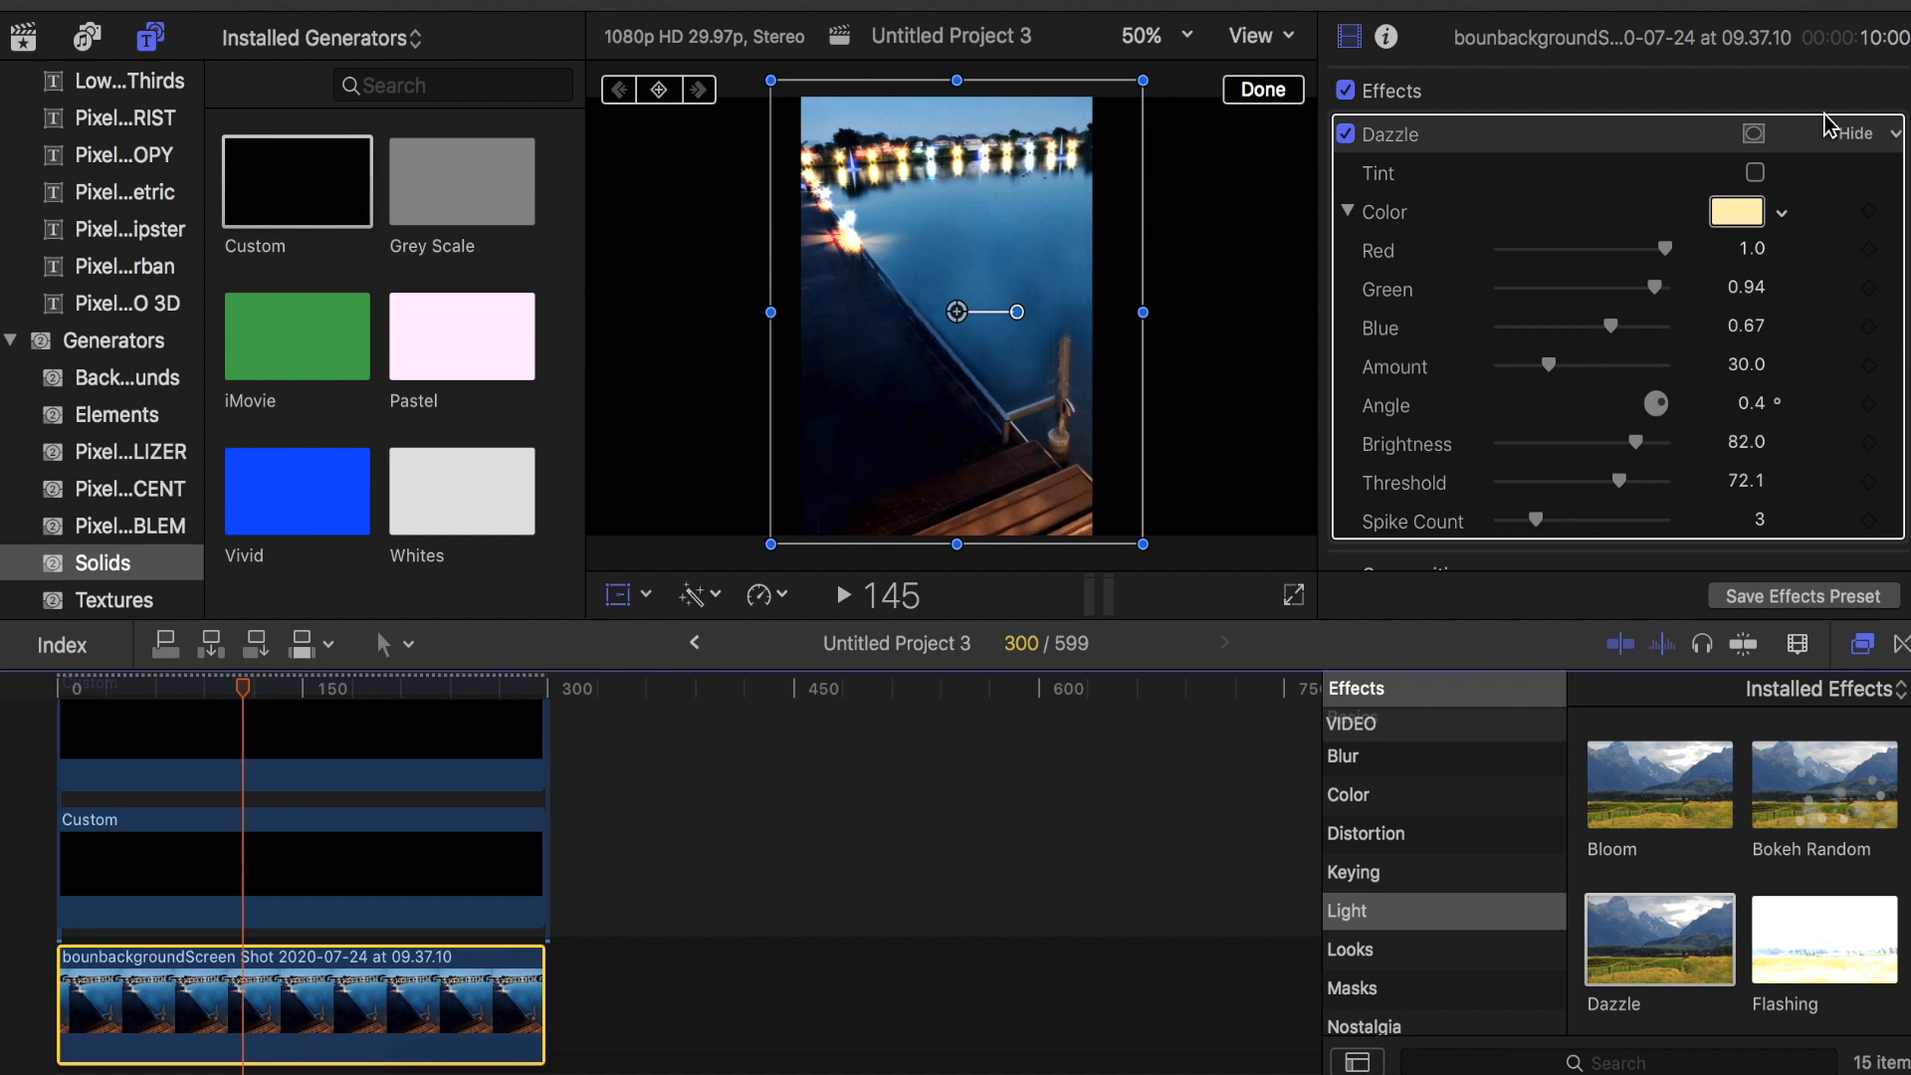
Set Dazzle's Brightness to 100, Threshold to 85 and Amount to 1.28, and keyframe the Amount at frame 0.
scroll(1614, 341, down, 1)
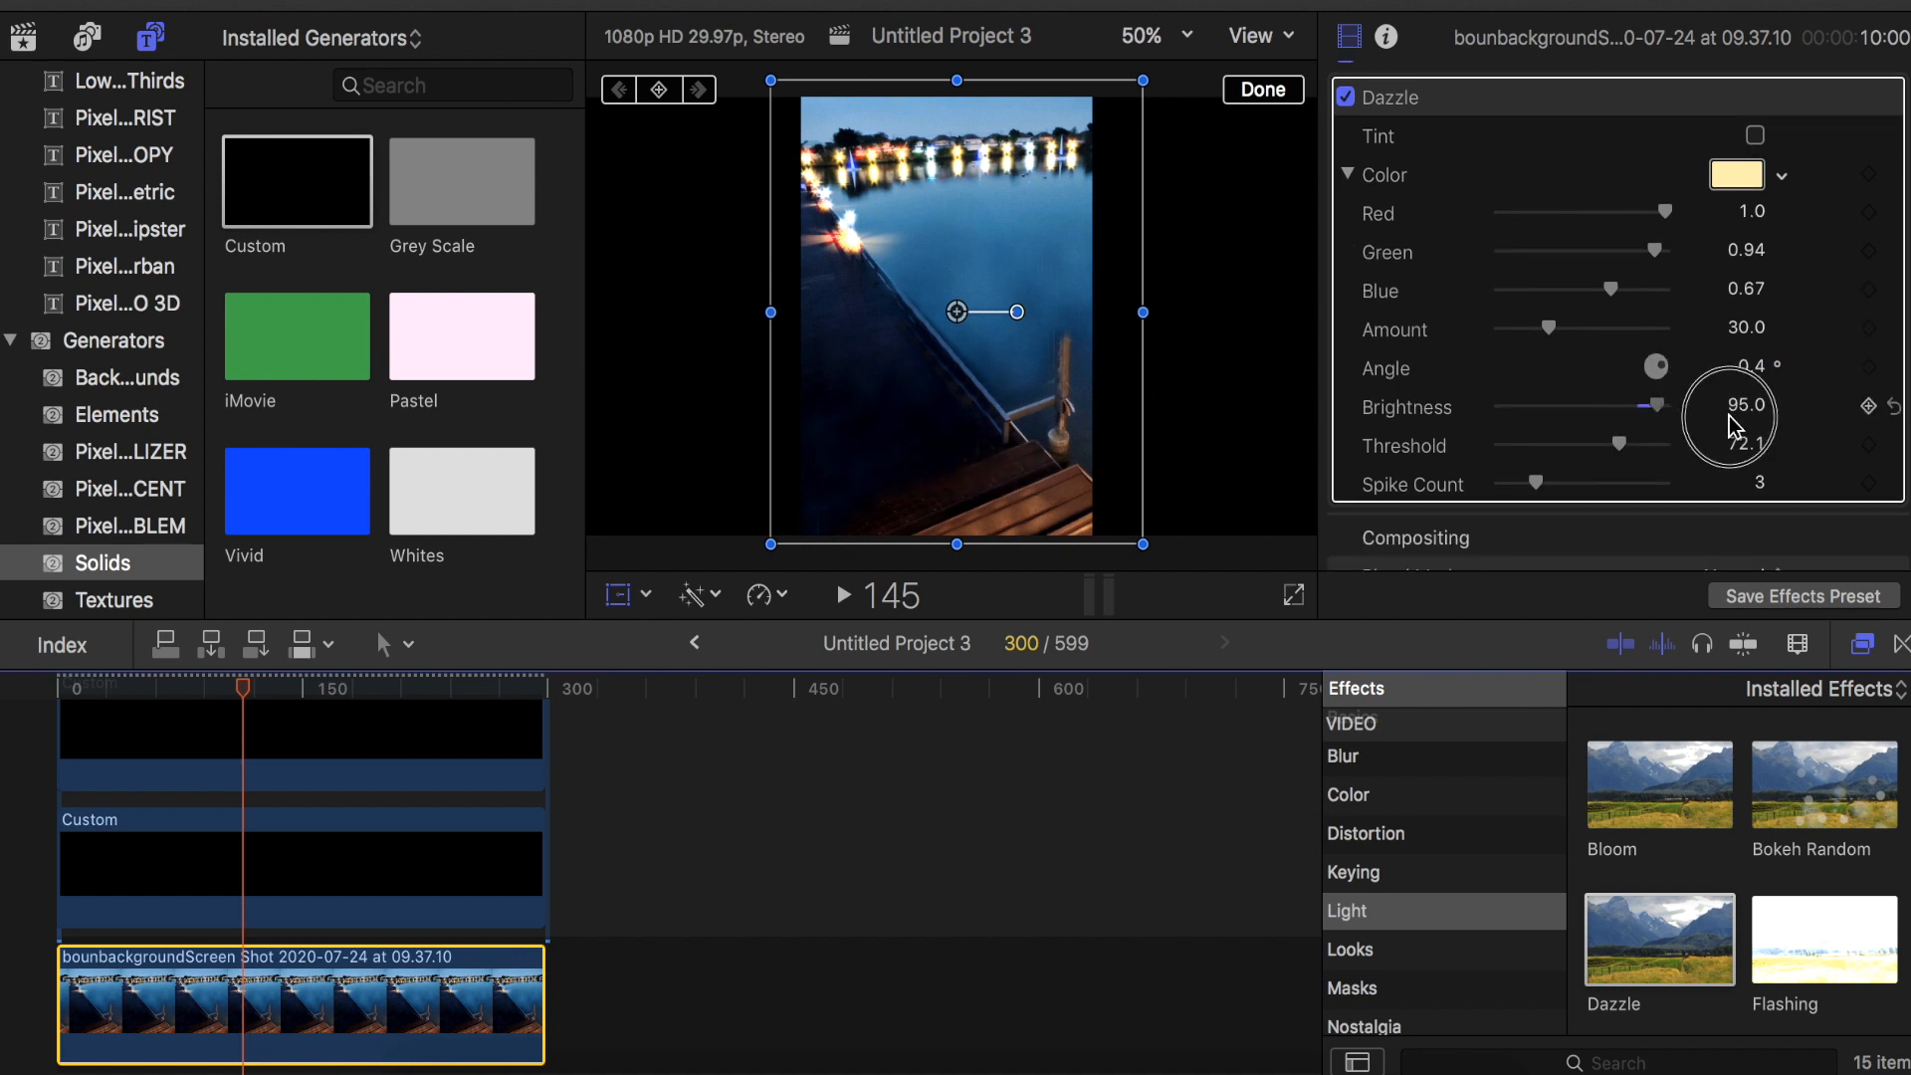
mouse_move(1627, 450)
mouse_down()
mouse_move(1568, 445)
mouse_move(1645, 448)
mouse_up()
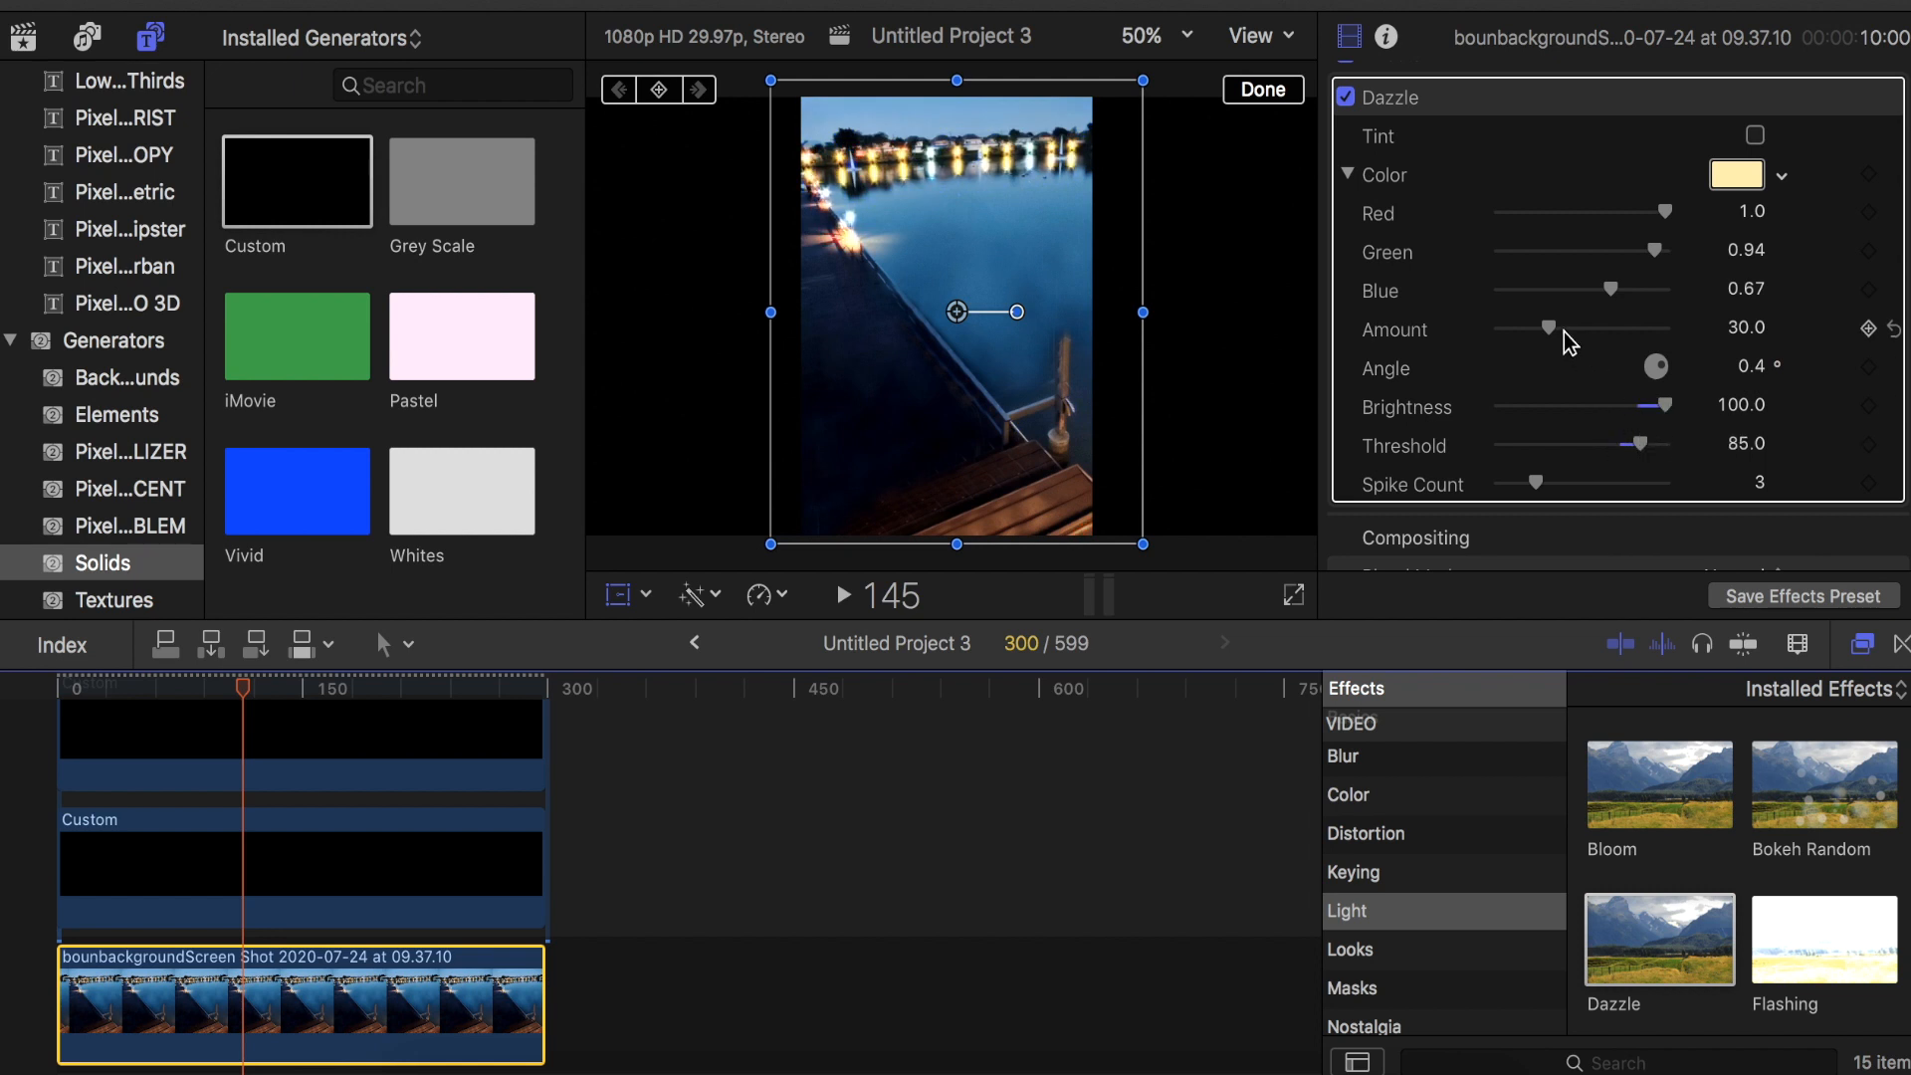
drag(1561, 326, 1505, 344)
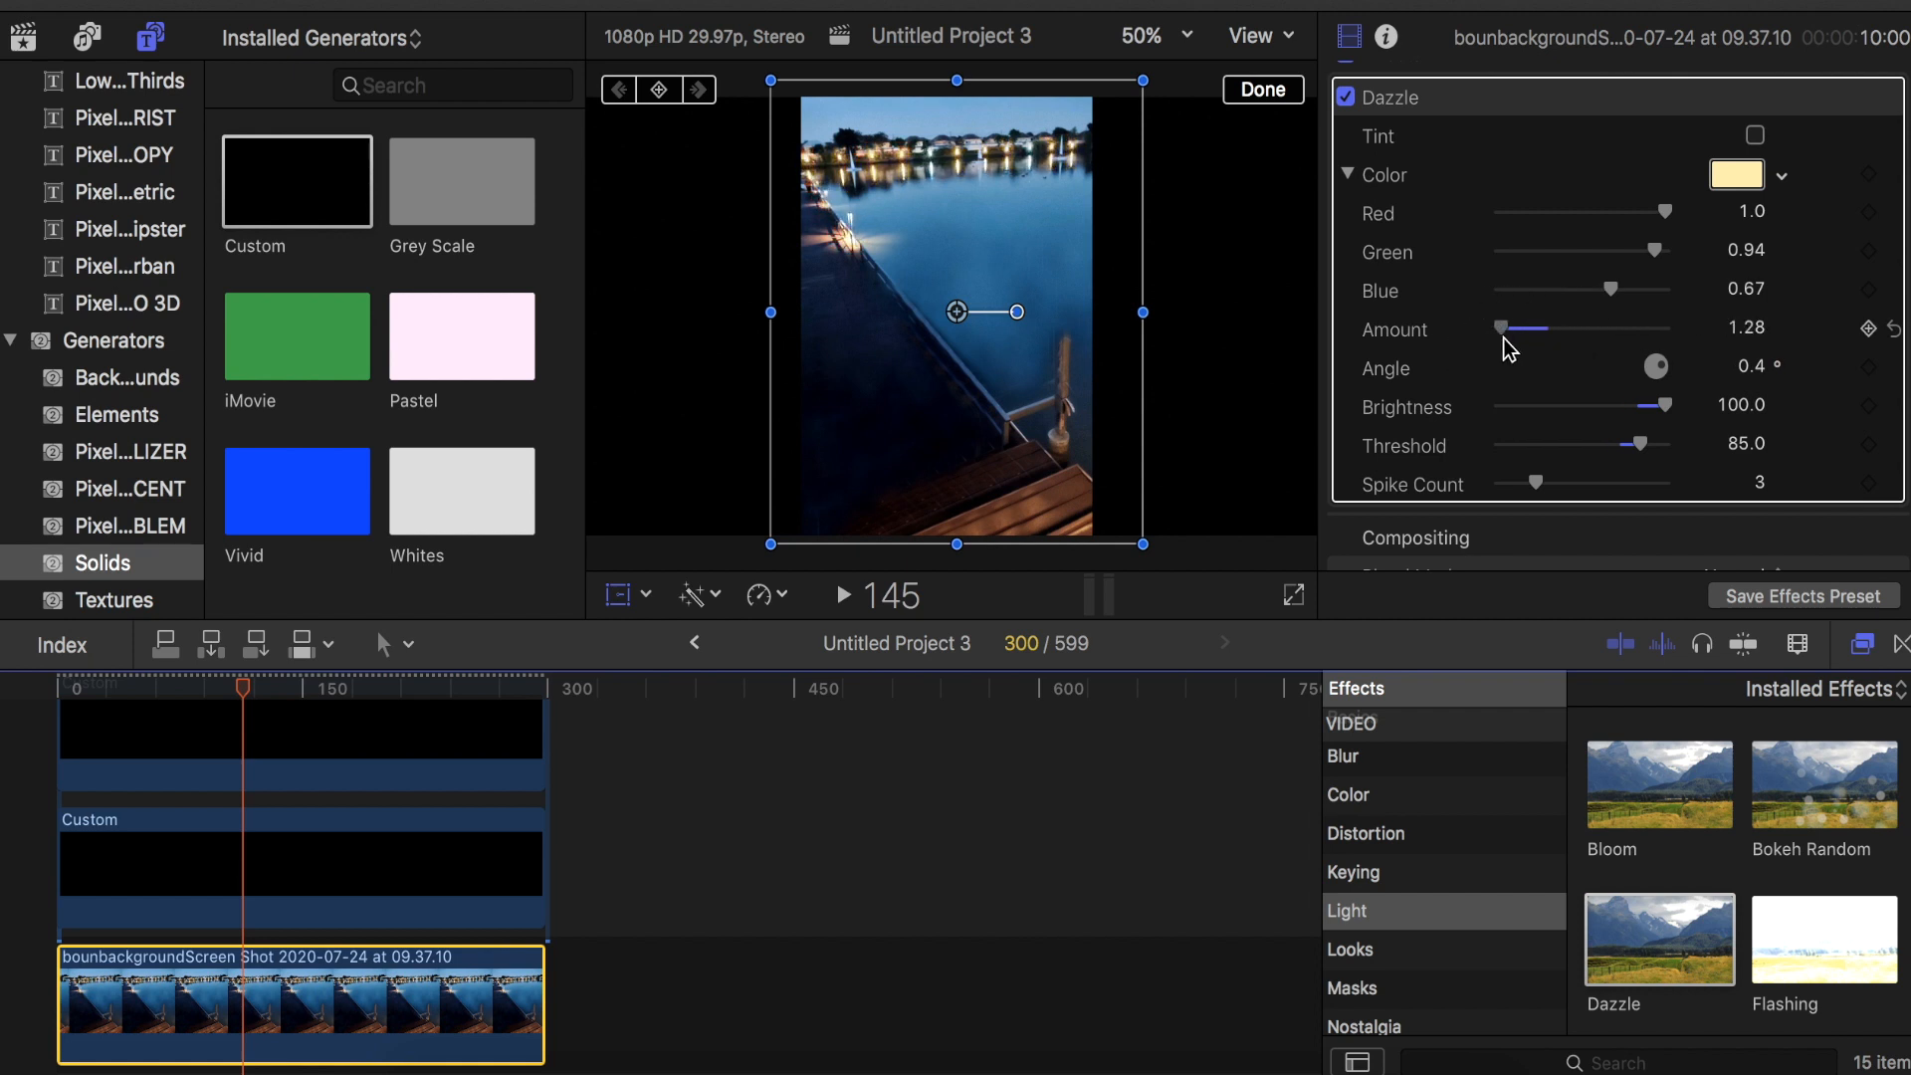
drag(249, 689, 56, 713)
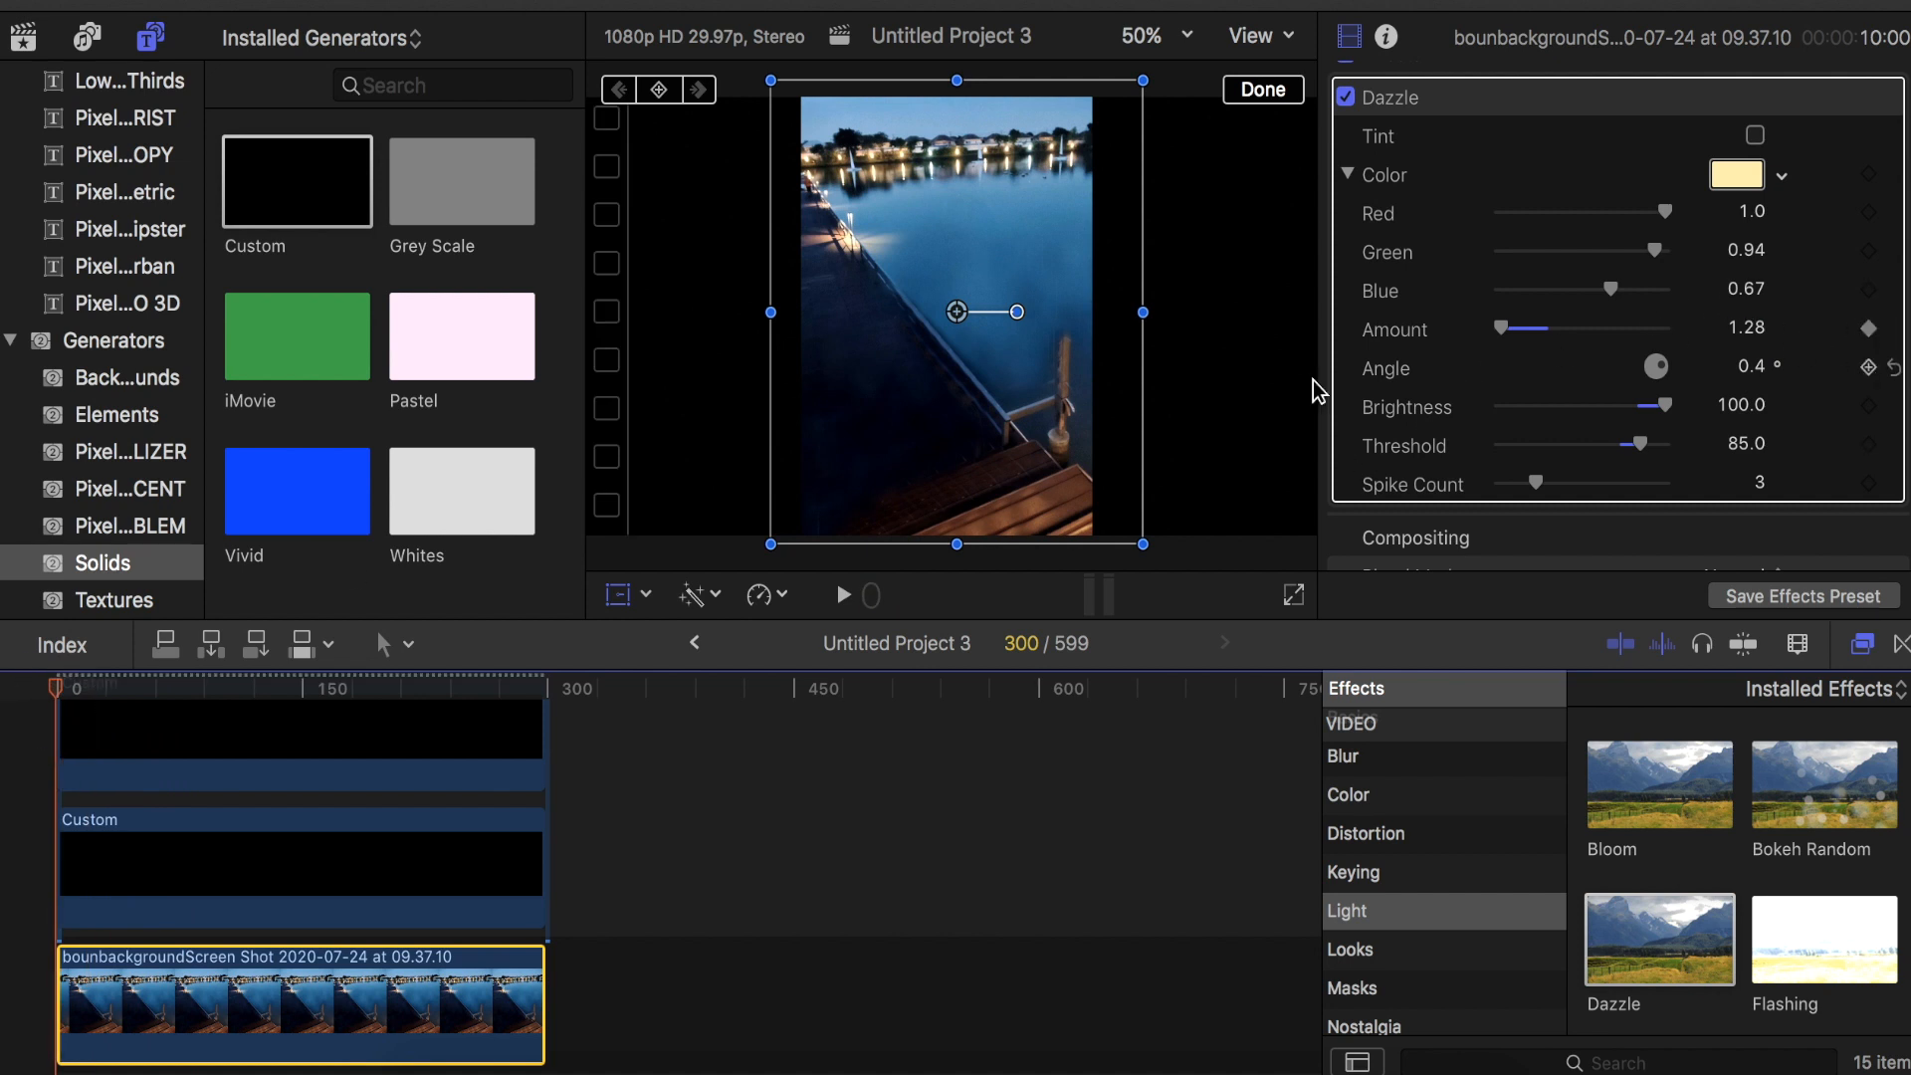
drag(65, 696, 148, 702)
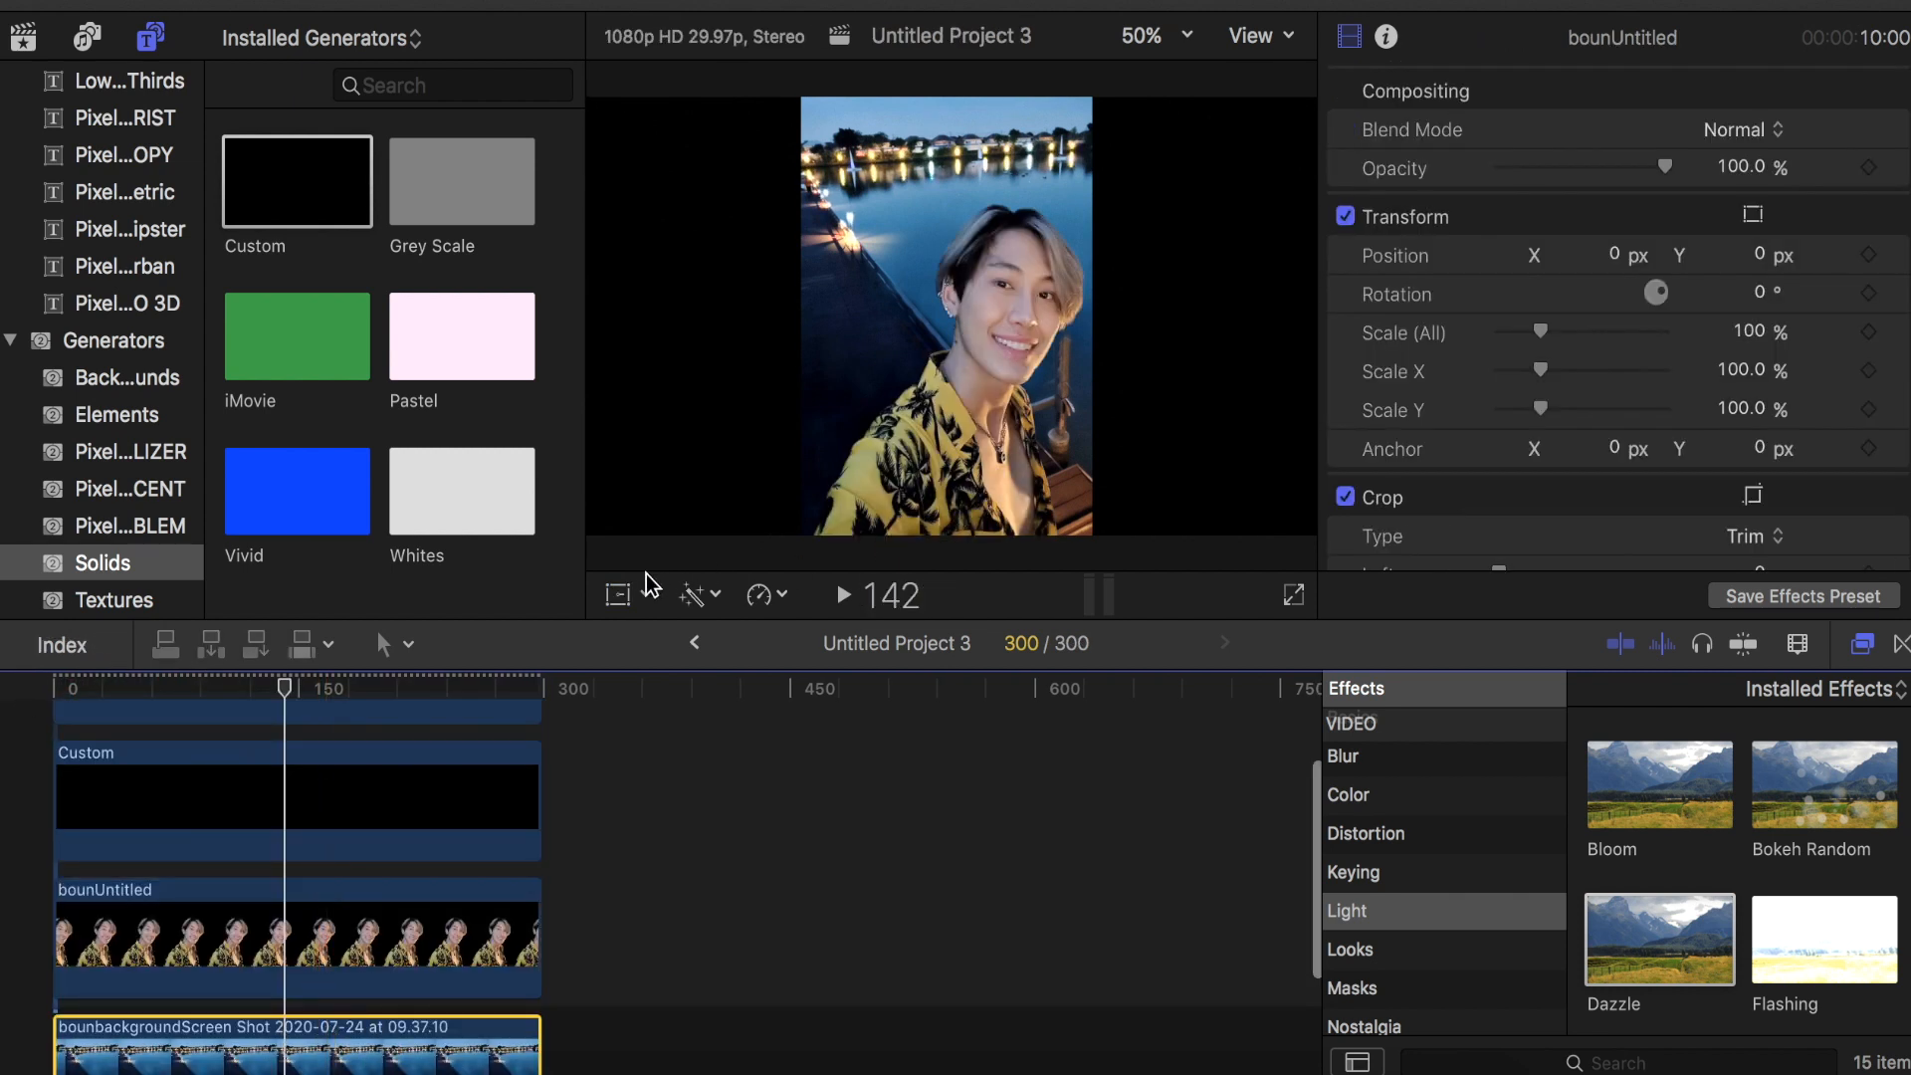
Scale the bounUntitled clip to 91.7% and move it to X -42.8 px, Y -52.3 px.
click(619, 594)
drag(971, 504, 1038, 486)
click(488, 992)
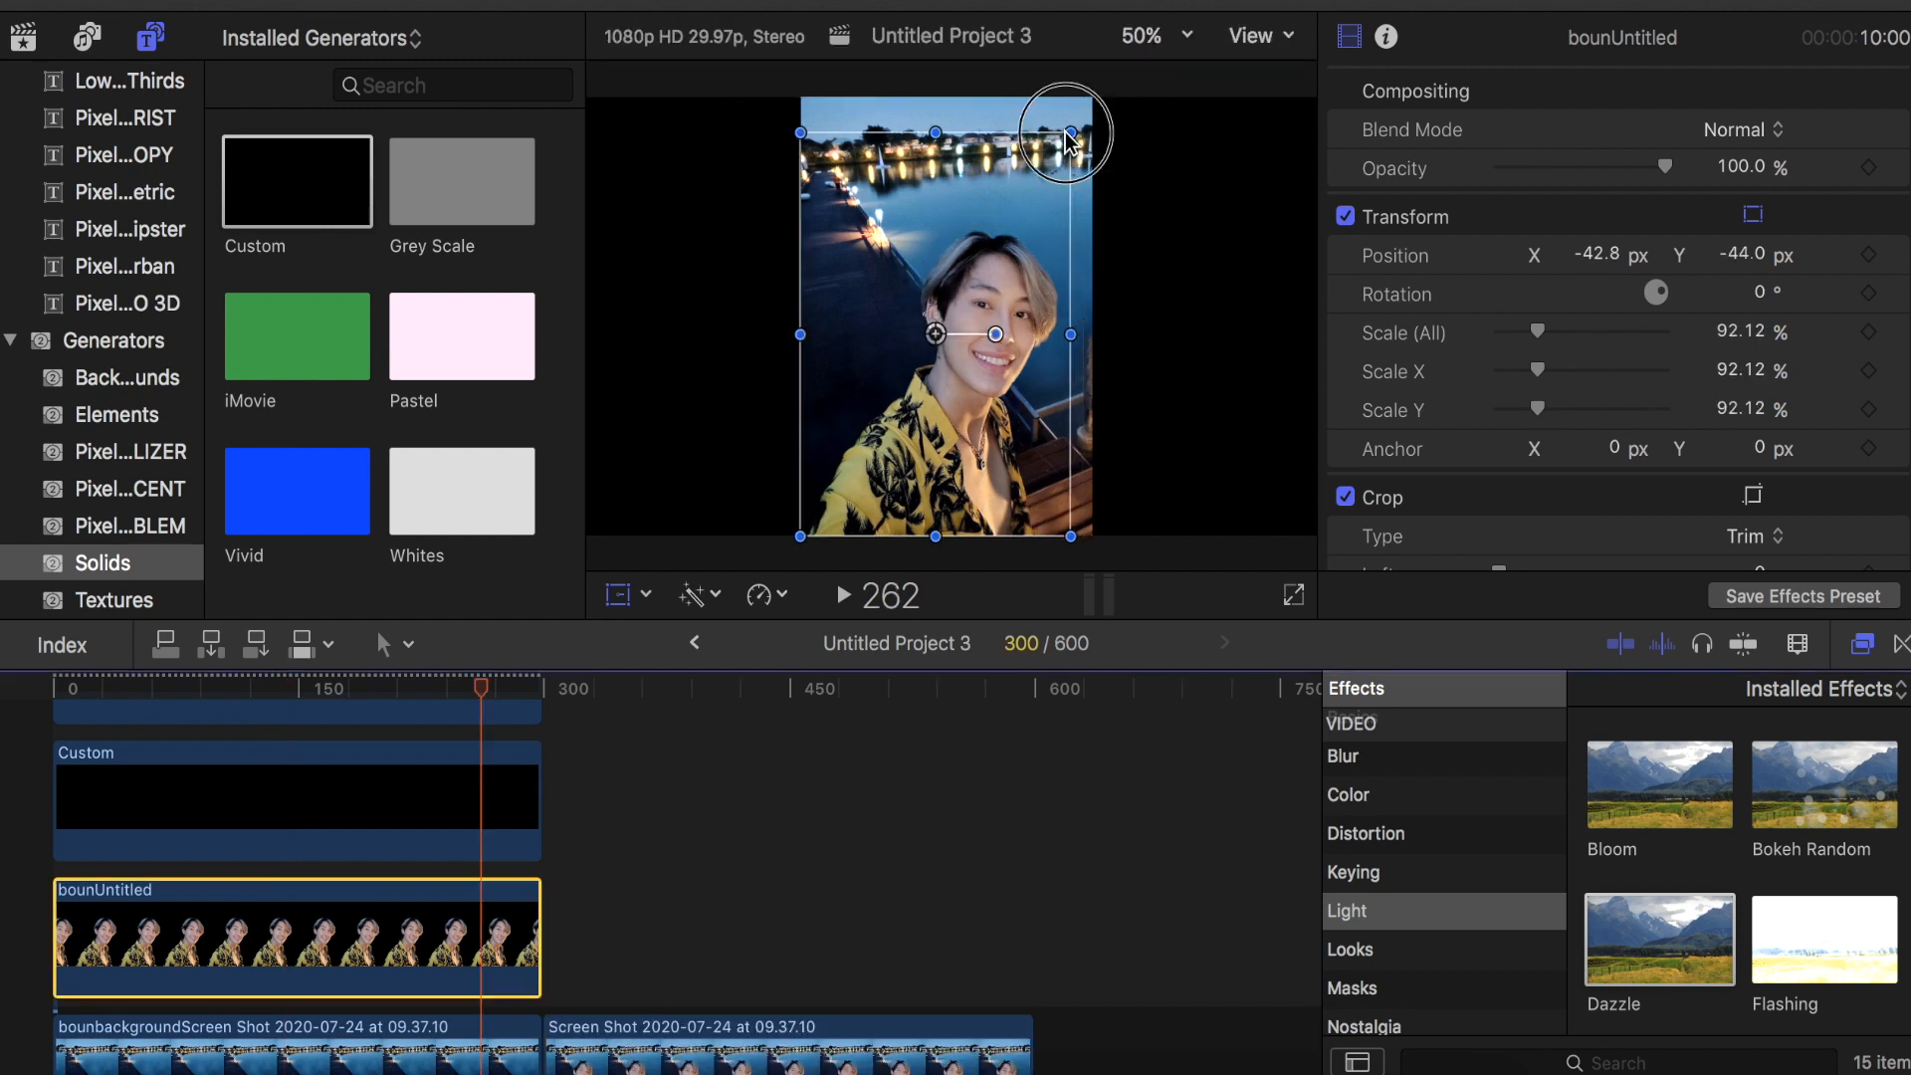
mouse_move(1065, 137)
mouse_down()
mouse_move(1080, 119)
mouse_move(1066, 132)
mouse_up()
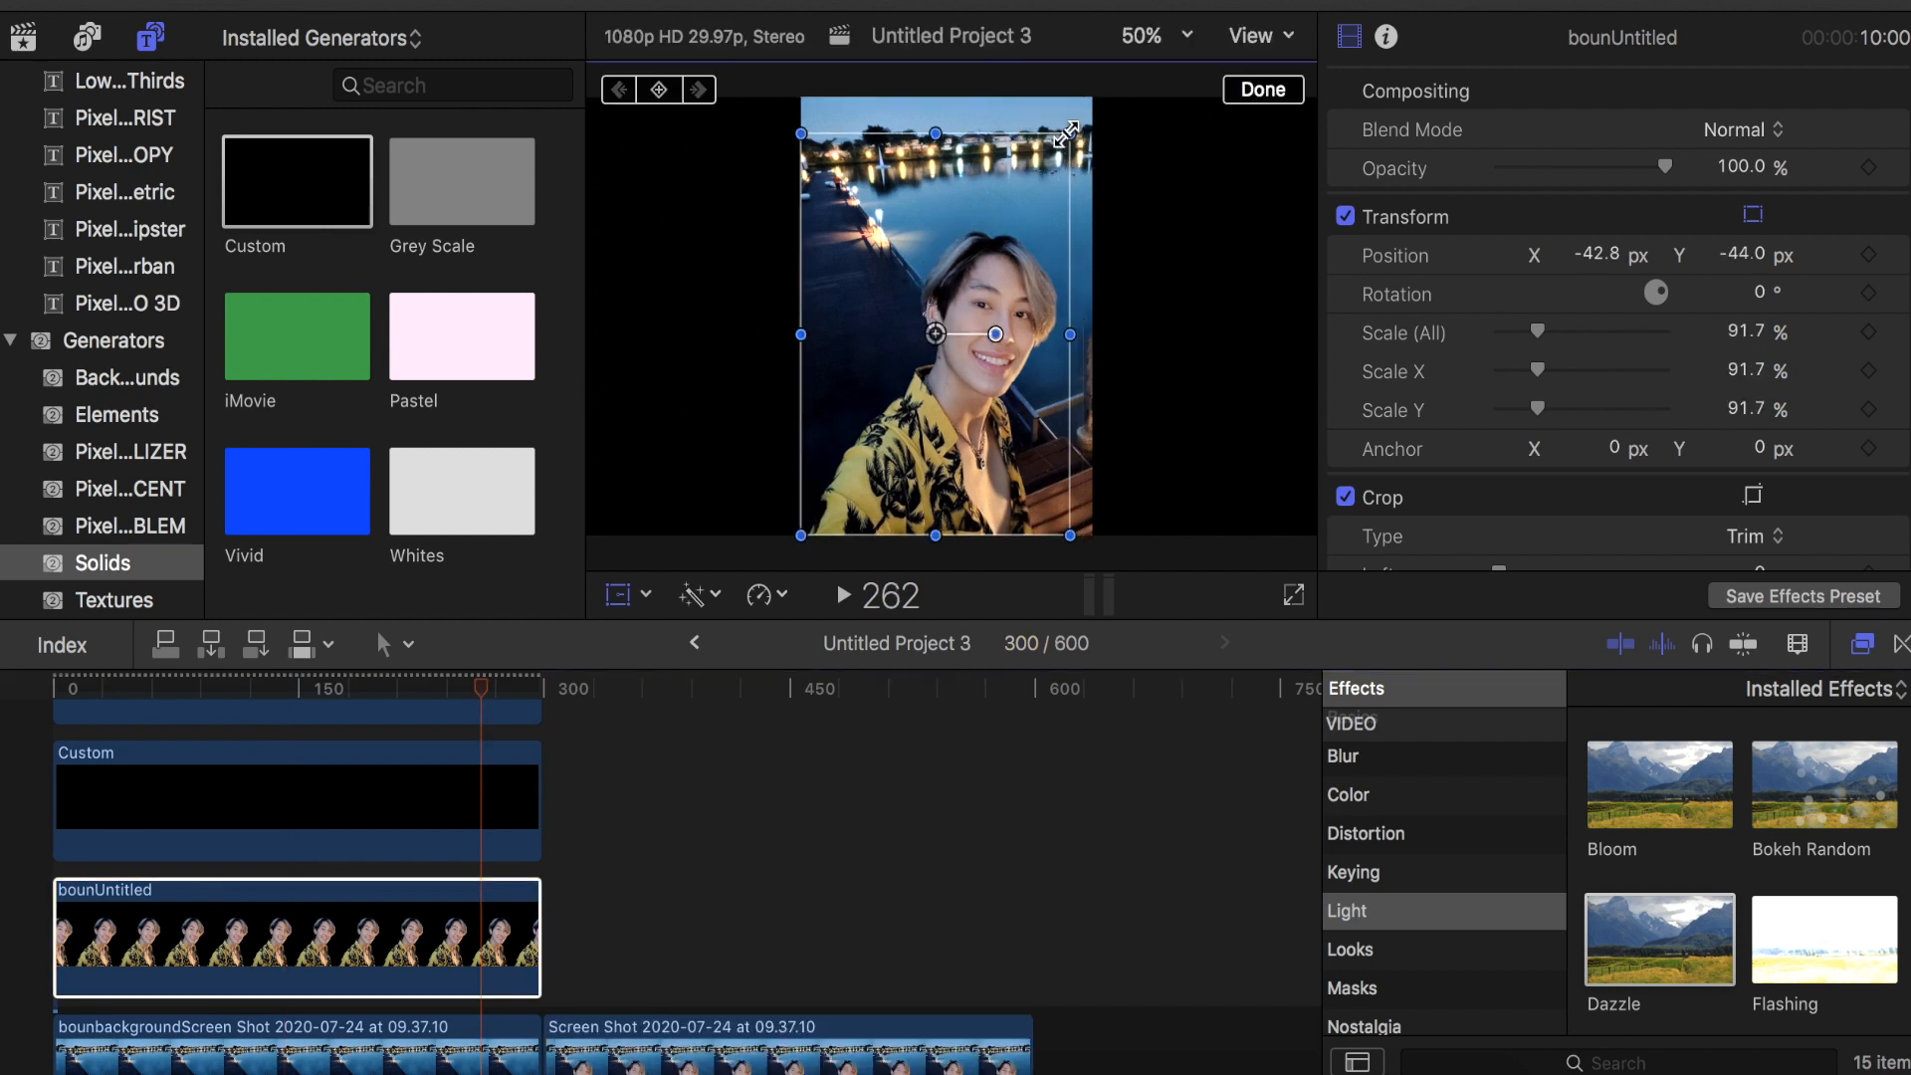
drag(1008, 204, 1010, 209)
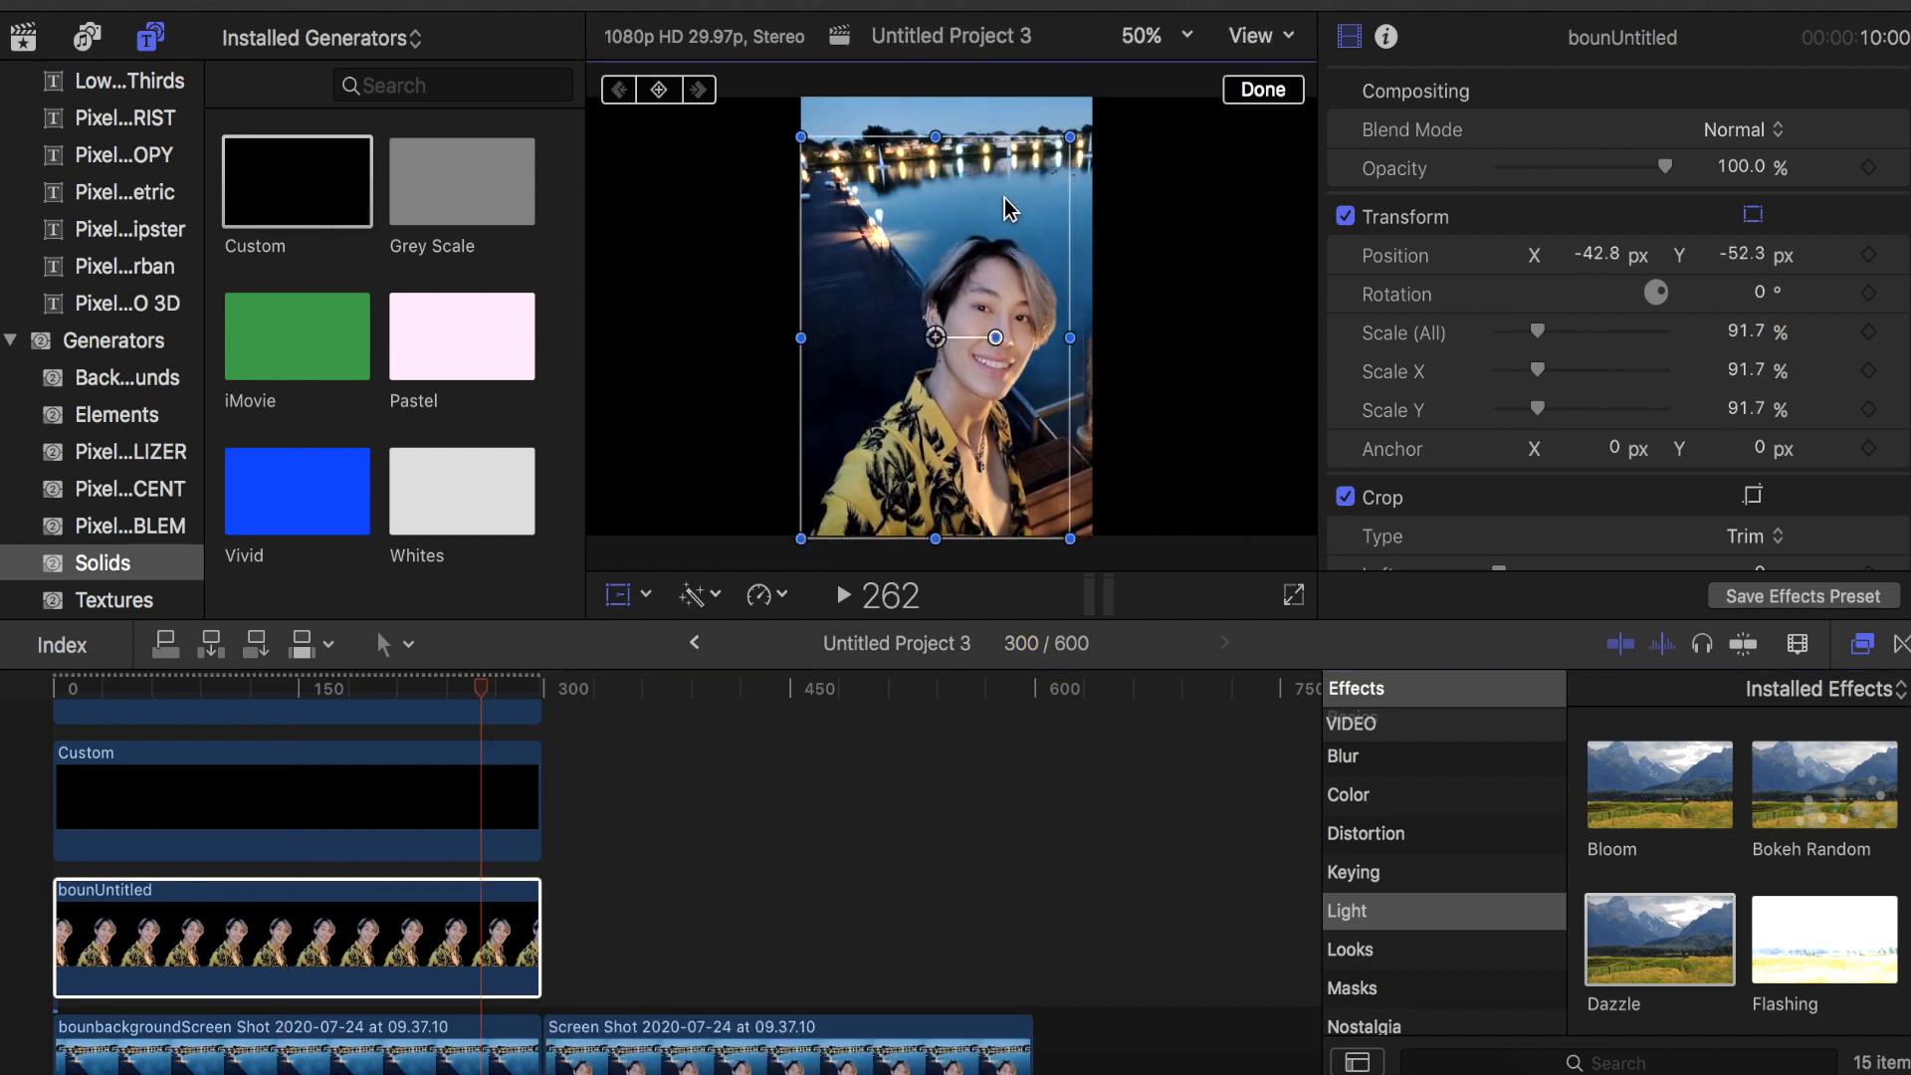
click(478, 908)
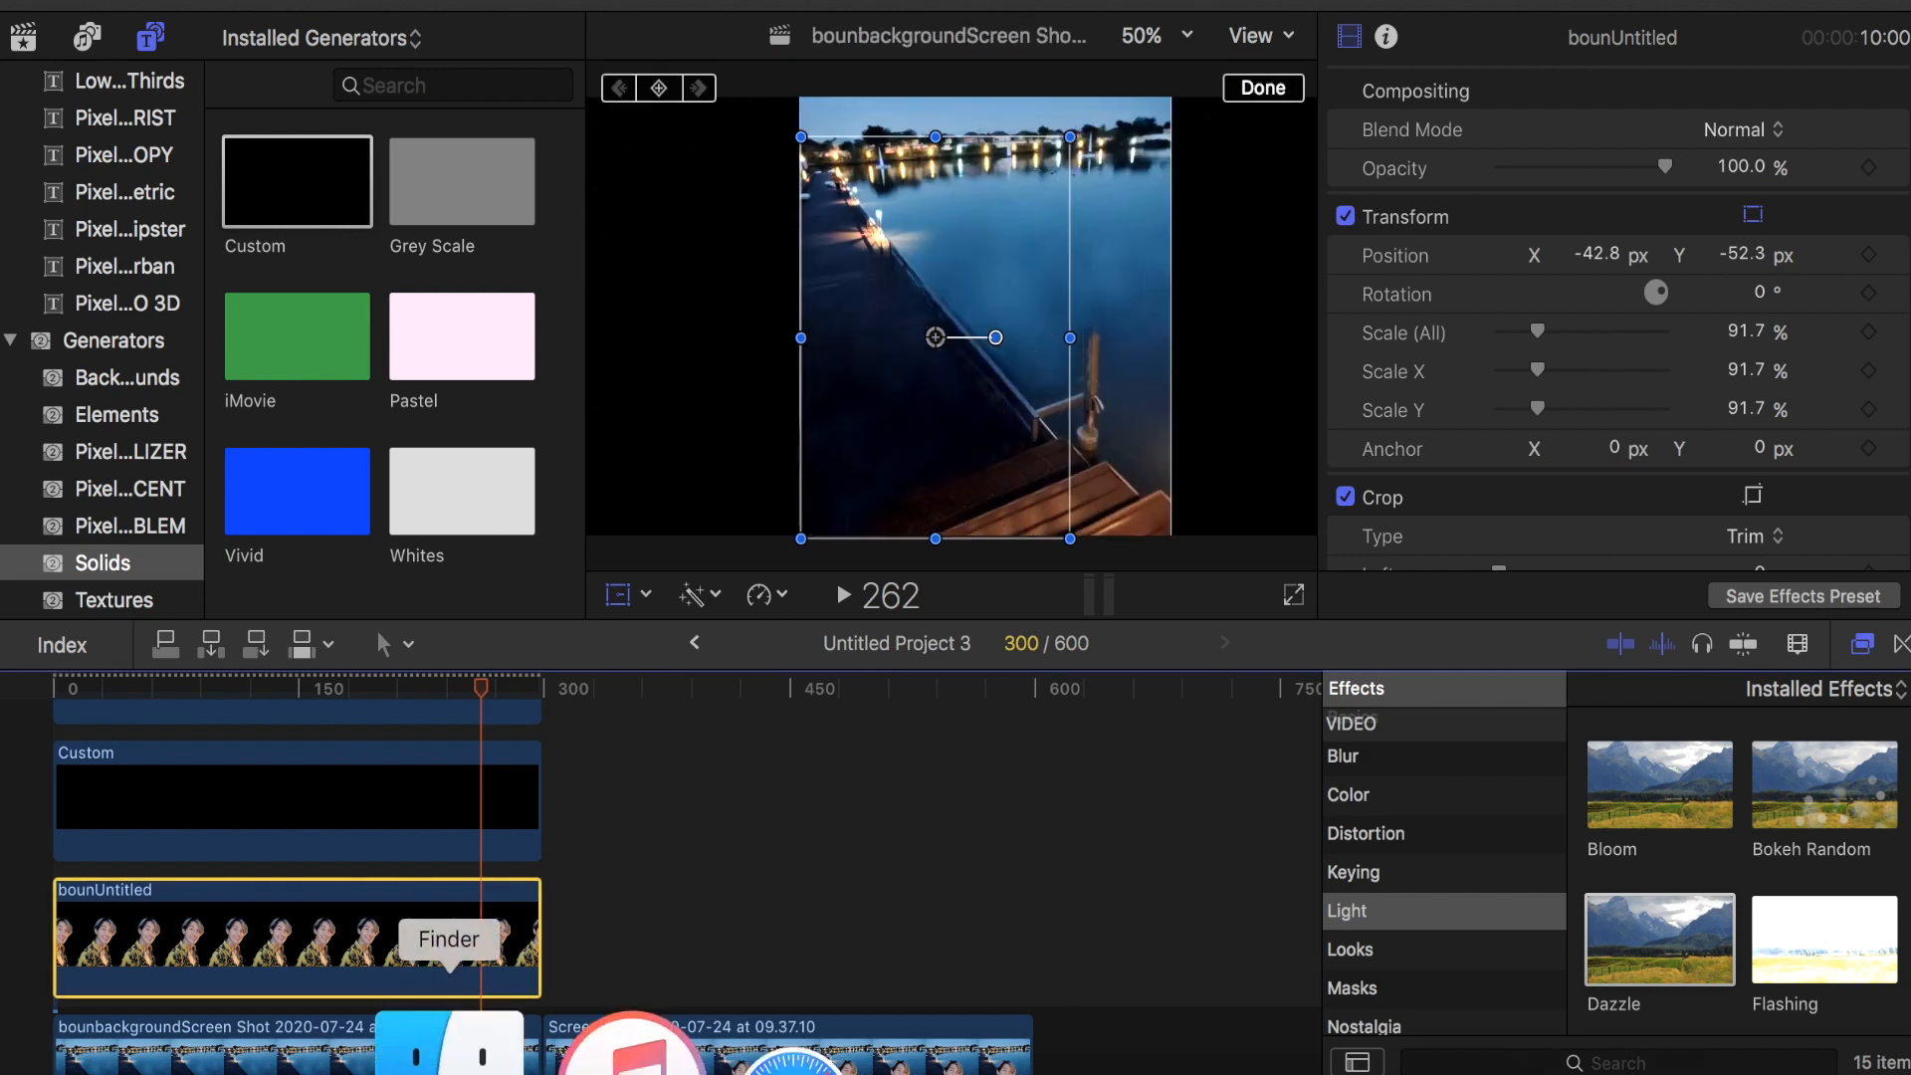
Search This Mac in Finder for "partic" and add Particles Animation - 10 Minutes Loop (green screen).mp4 to the timeline above the Screen Shot clip.
click(449, 1045)
click(1513, 139)
text(p)
text(articu)
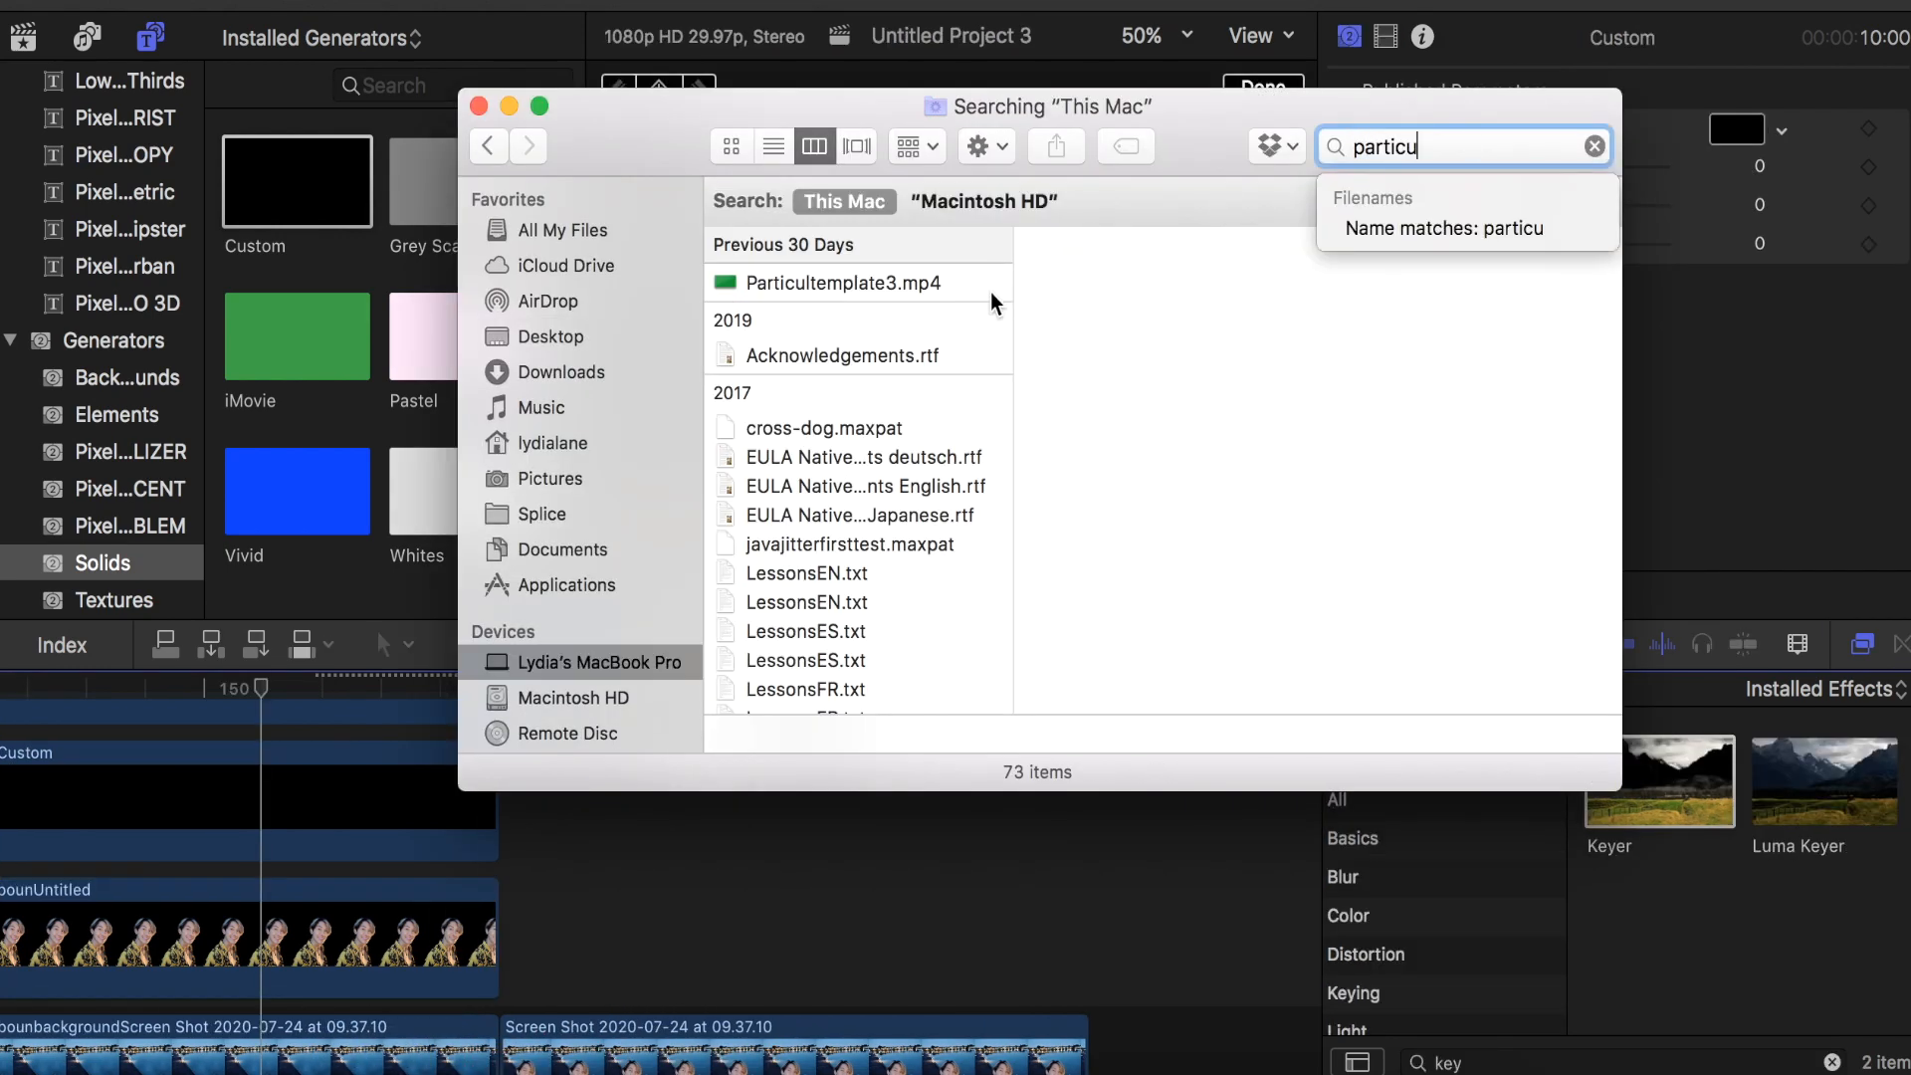
click(912, 286)
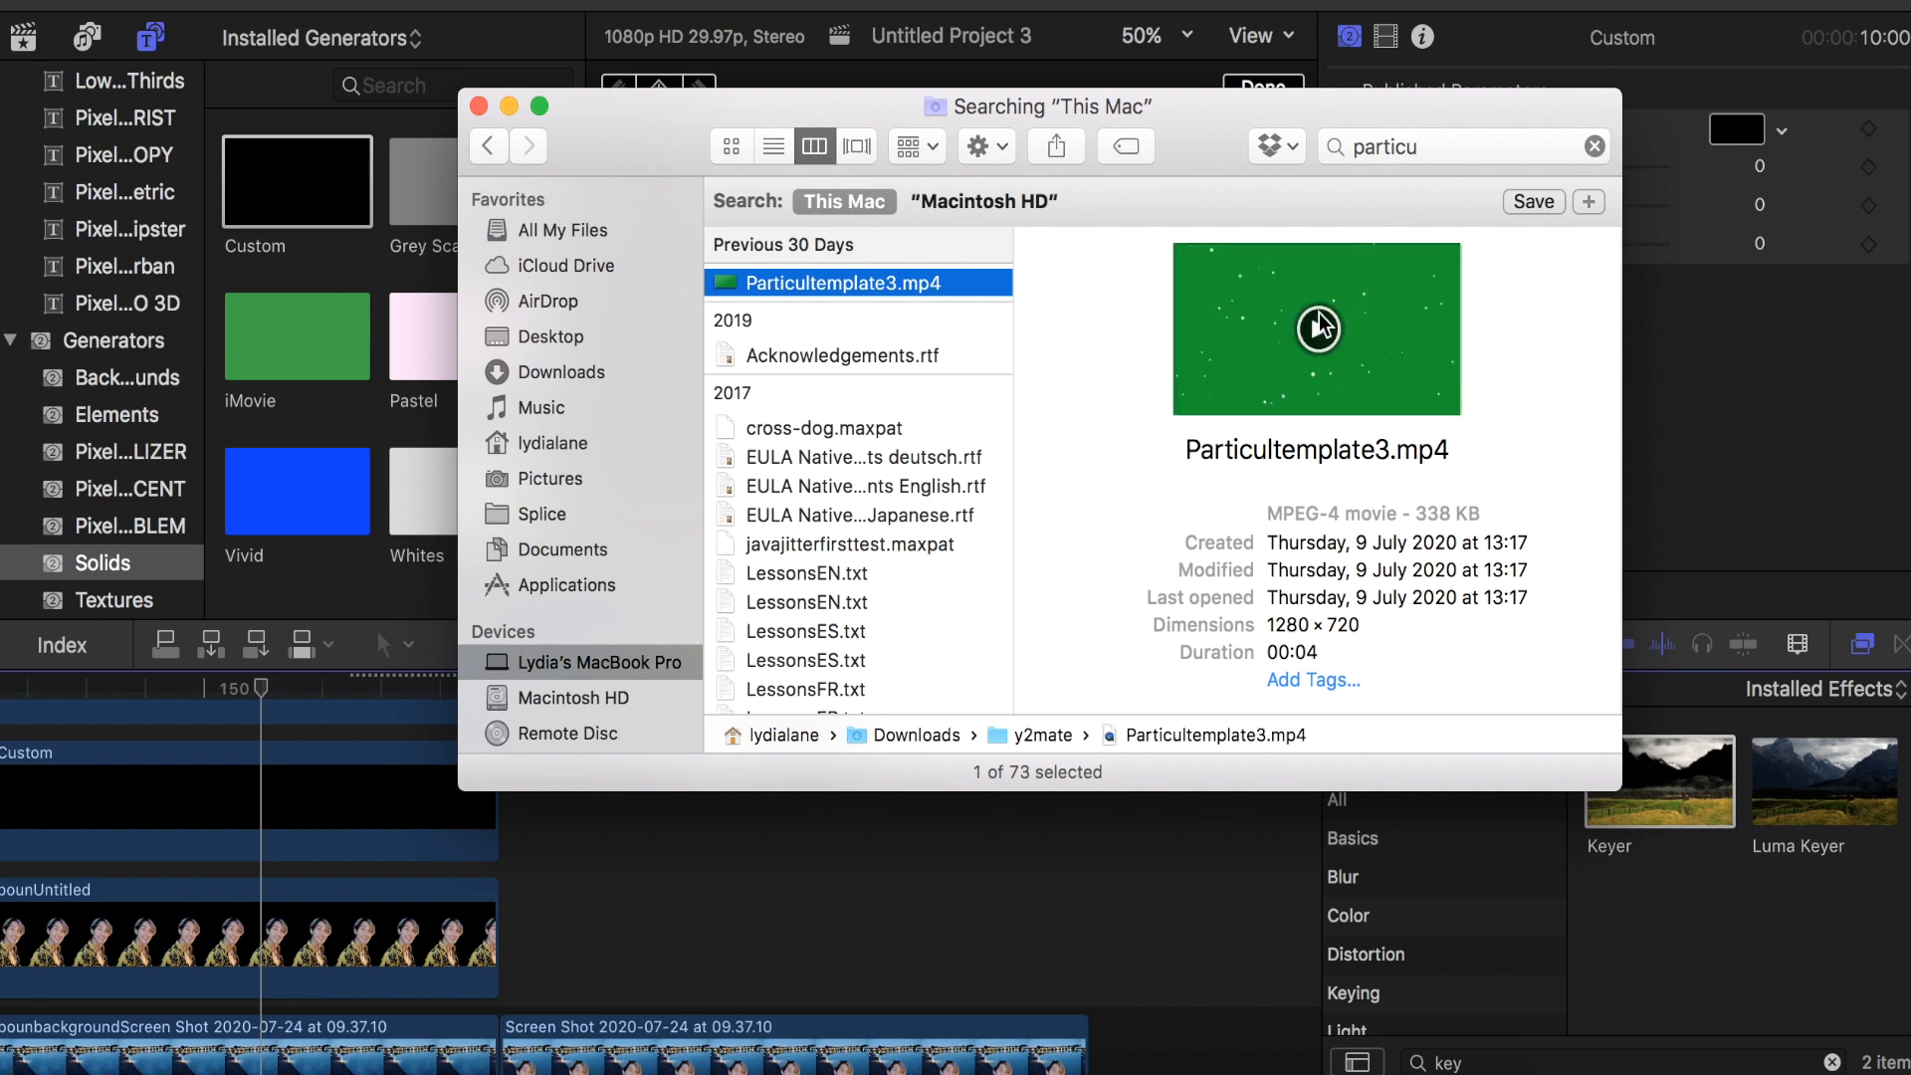
click(1448, 142)
key(BackSpace)
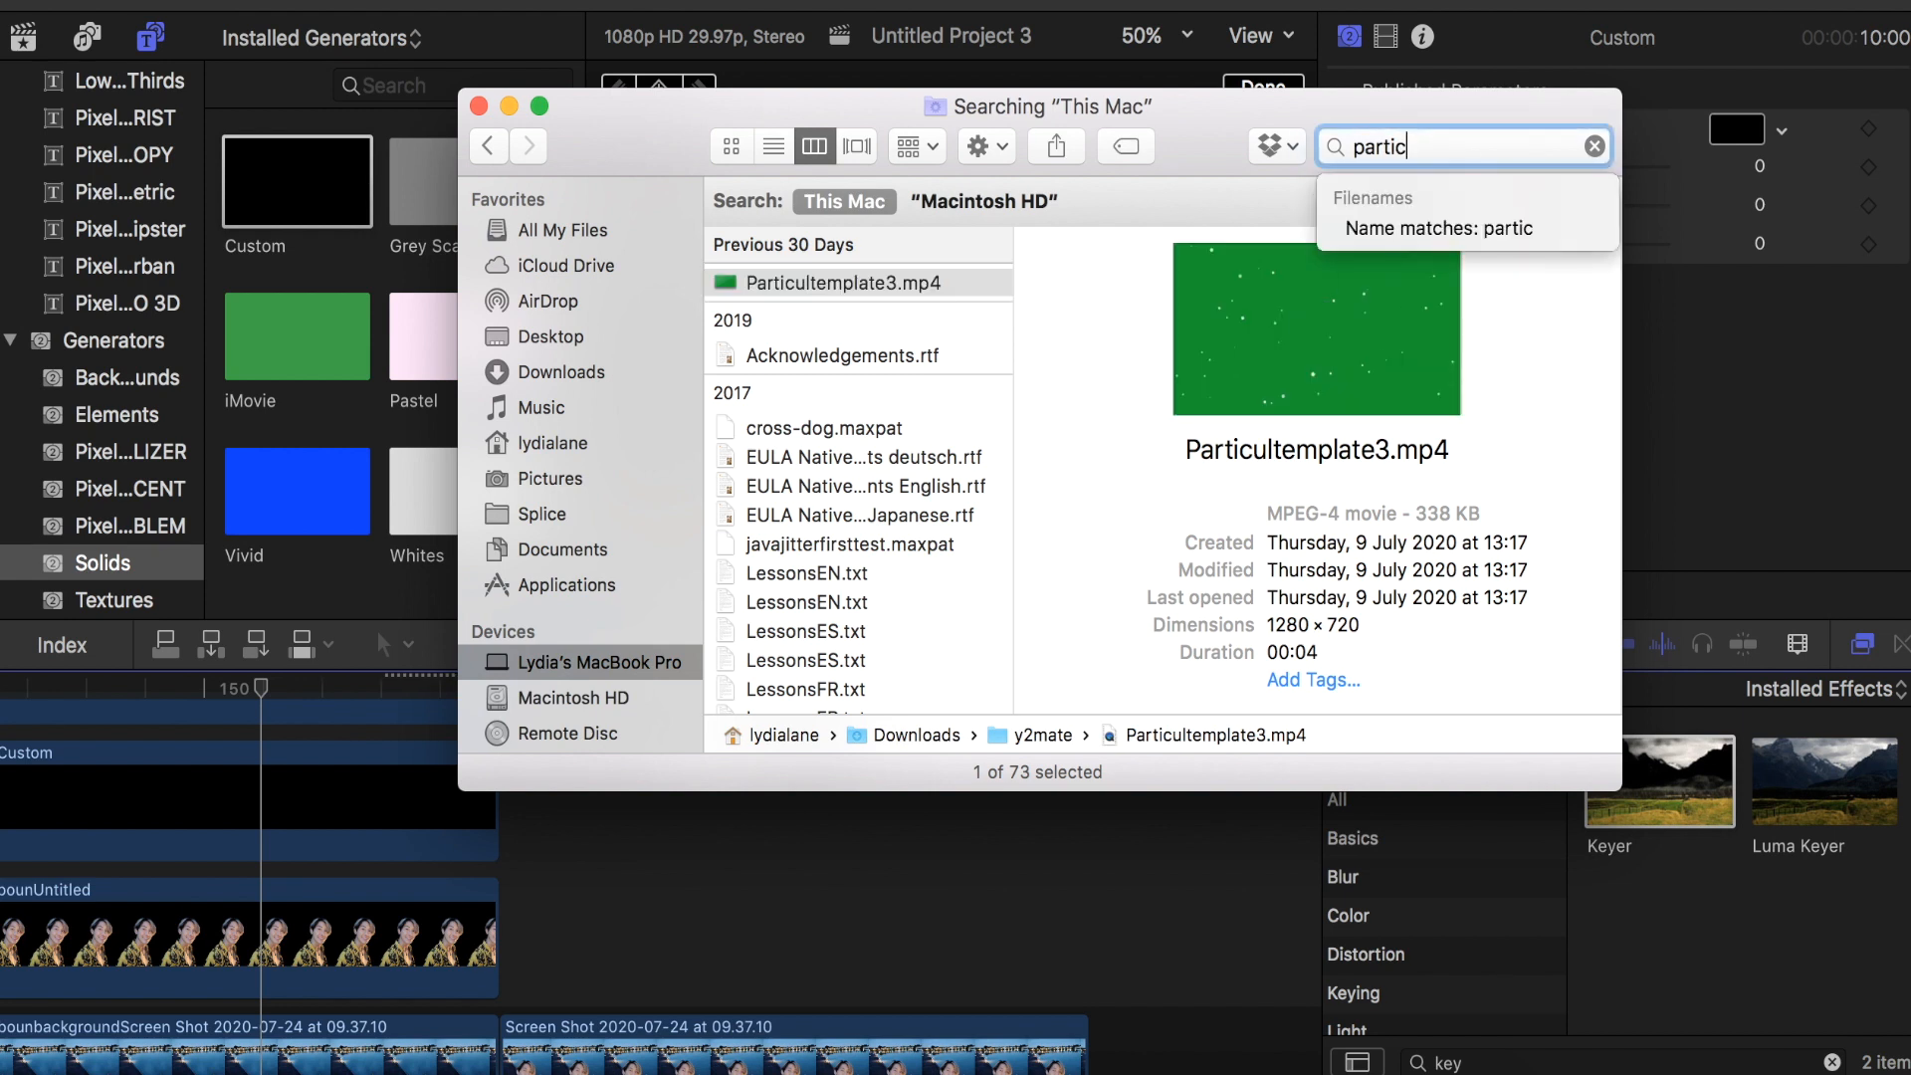
click(922, 282)
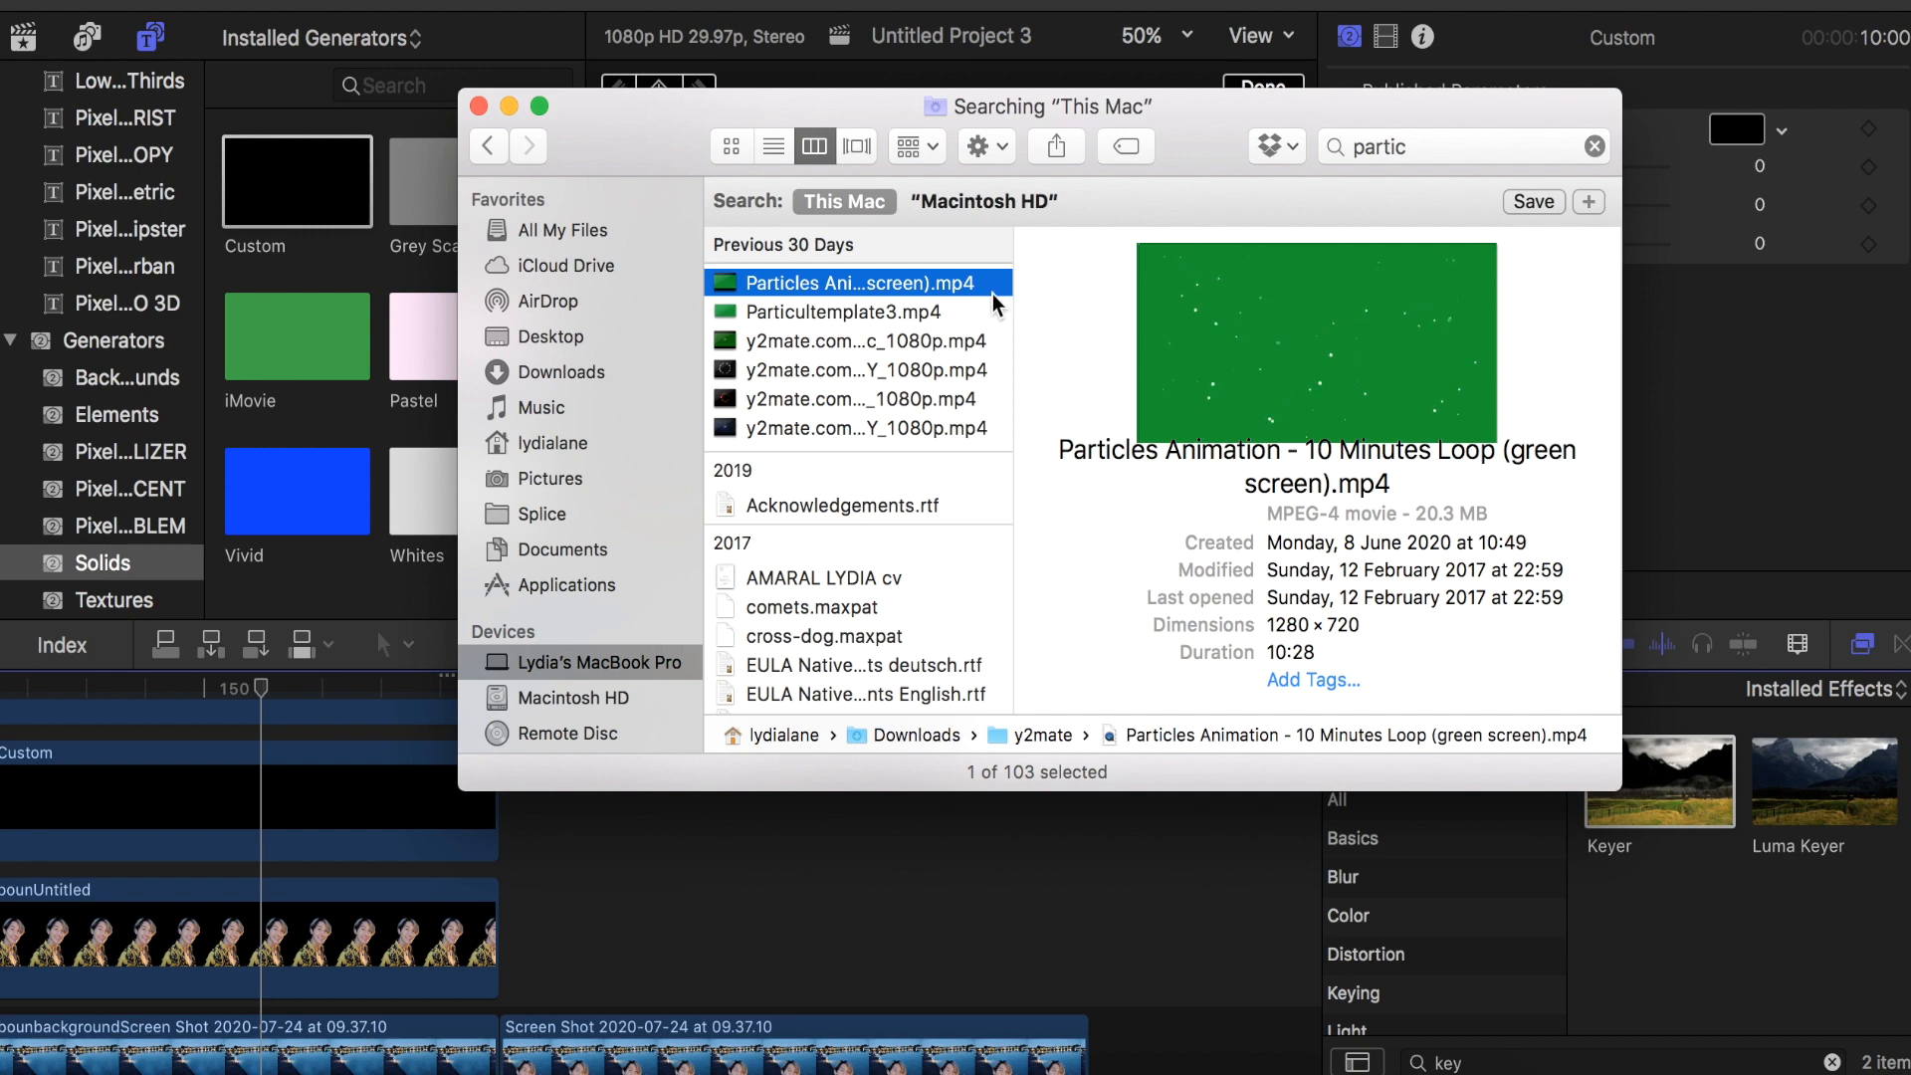
drag(740, 732, 571, 917)
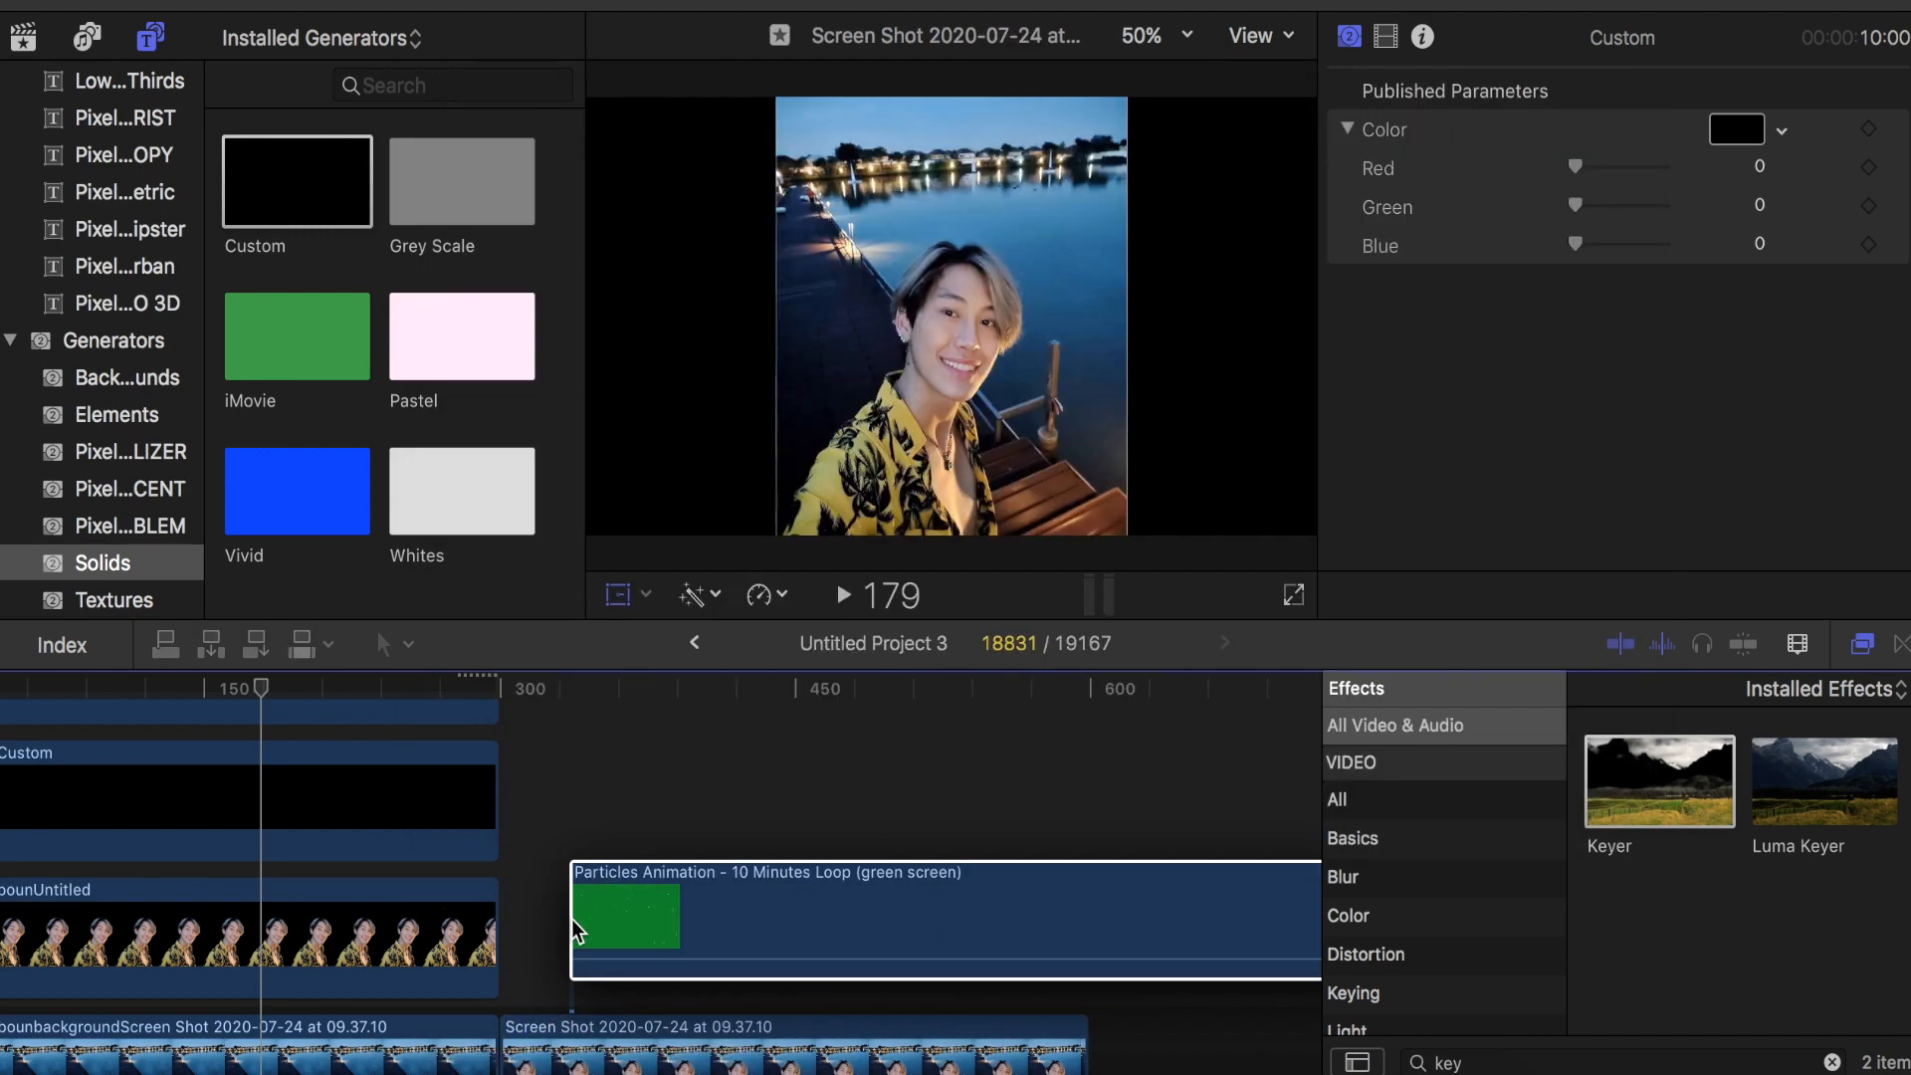
Lower the particles clip's audio level and trim off its beginning.
click(708, 778)
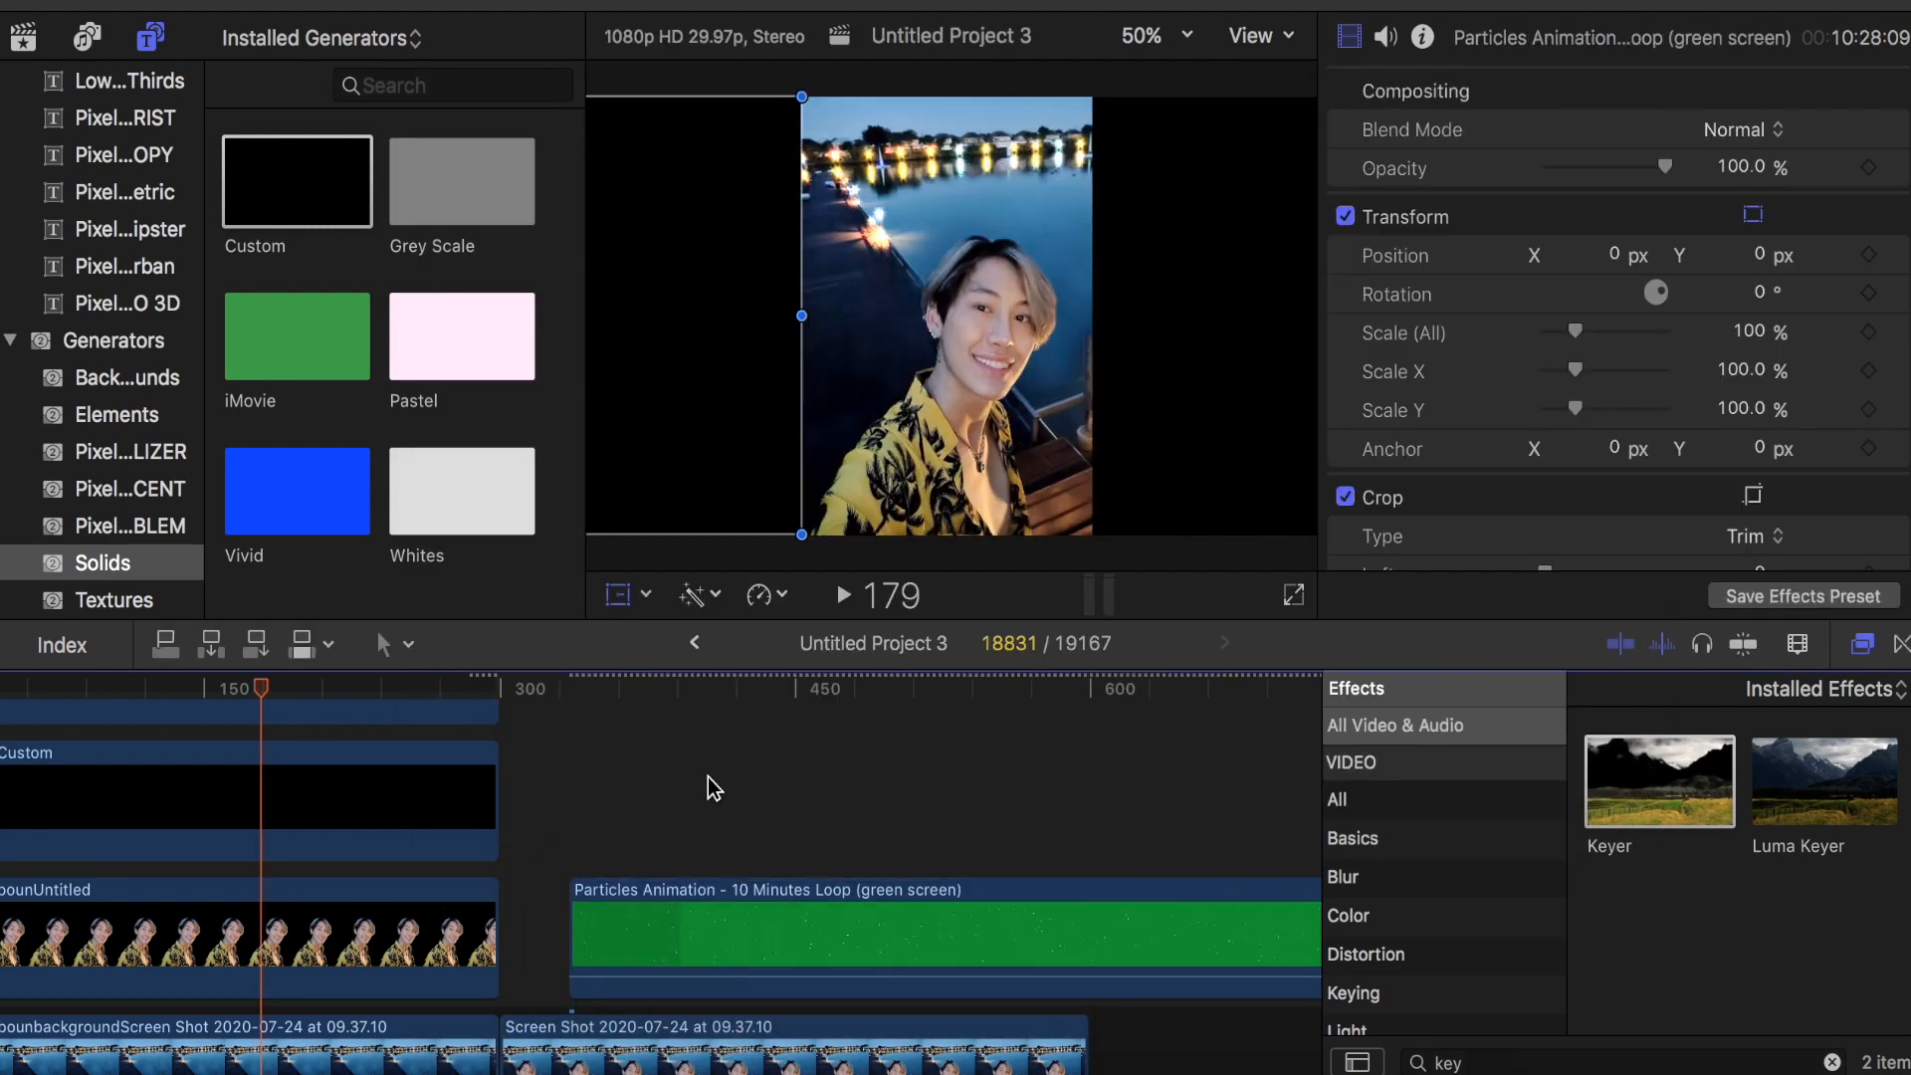
click(718, 985)
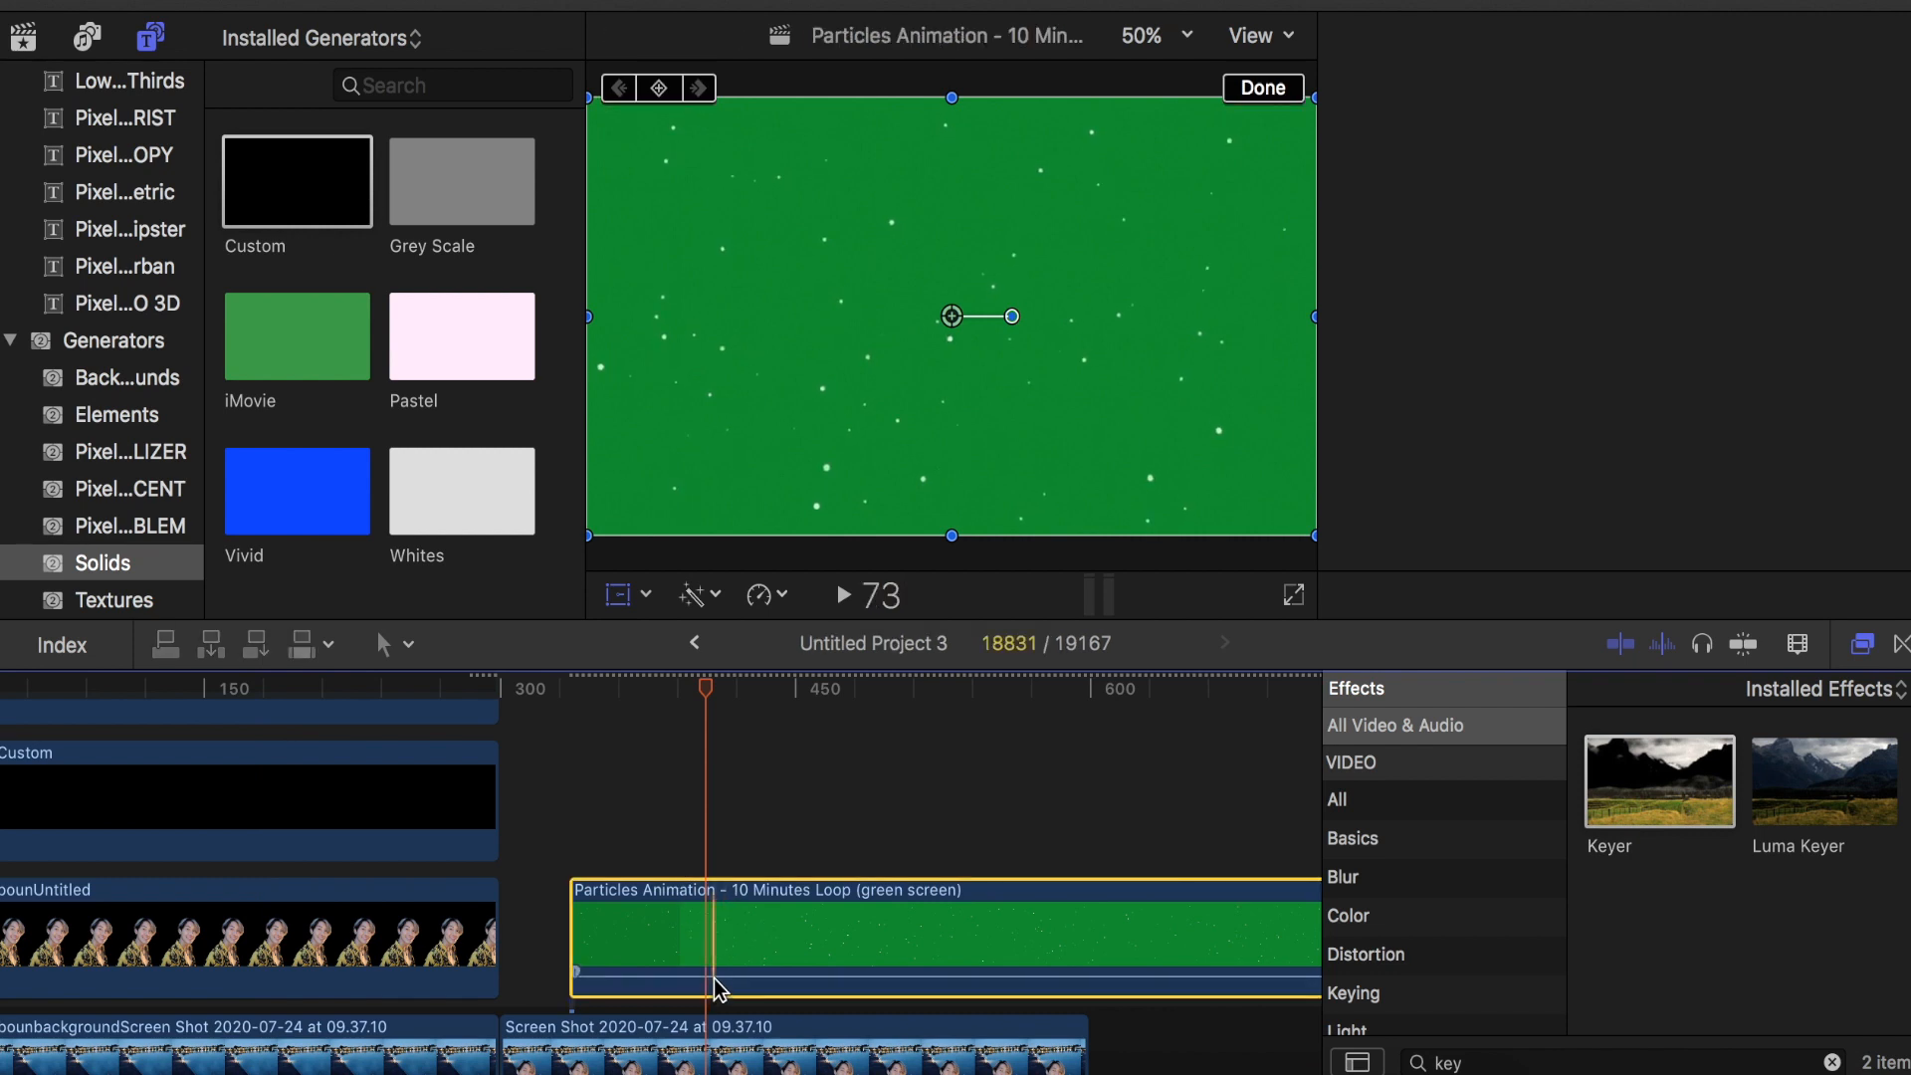
drag(717, 981, 717, 1025)
drag(571, 898, 696, 903)
Apply the Keyer effect to the particles clip and fit it between the background clip and bounUntitled at the timeline's start.
drag(1676, 785, 1027, 929)
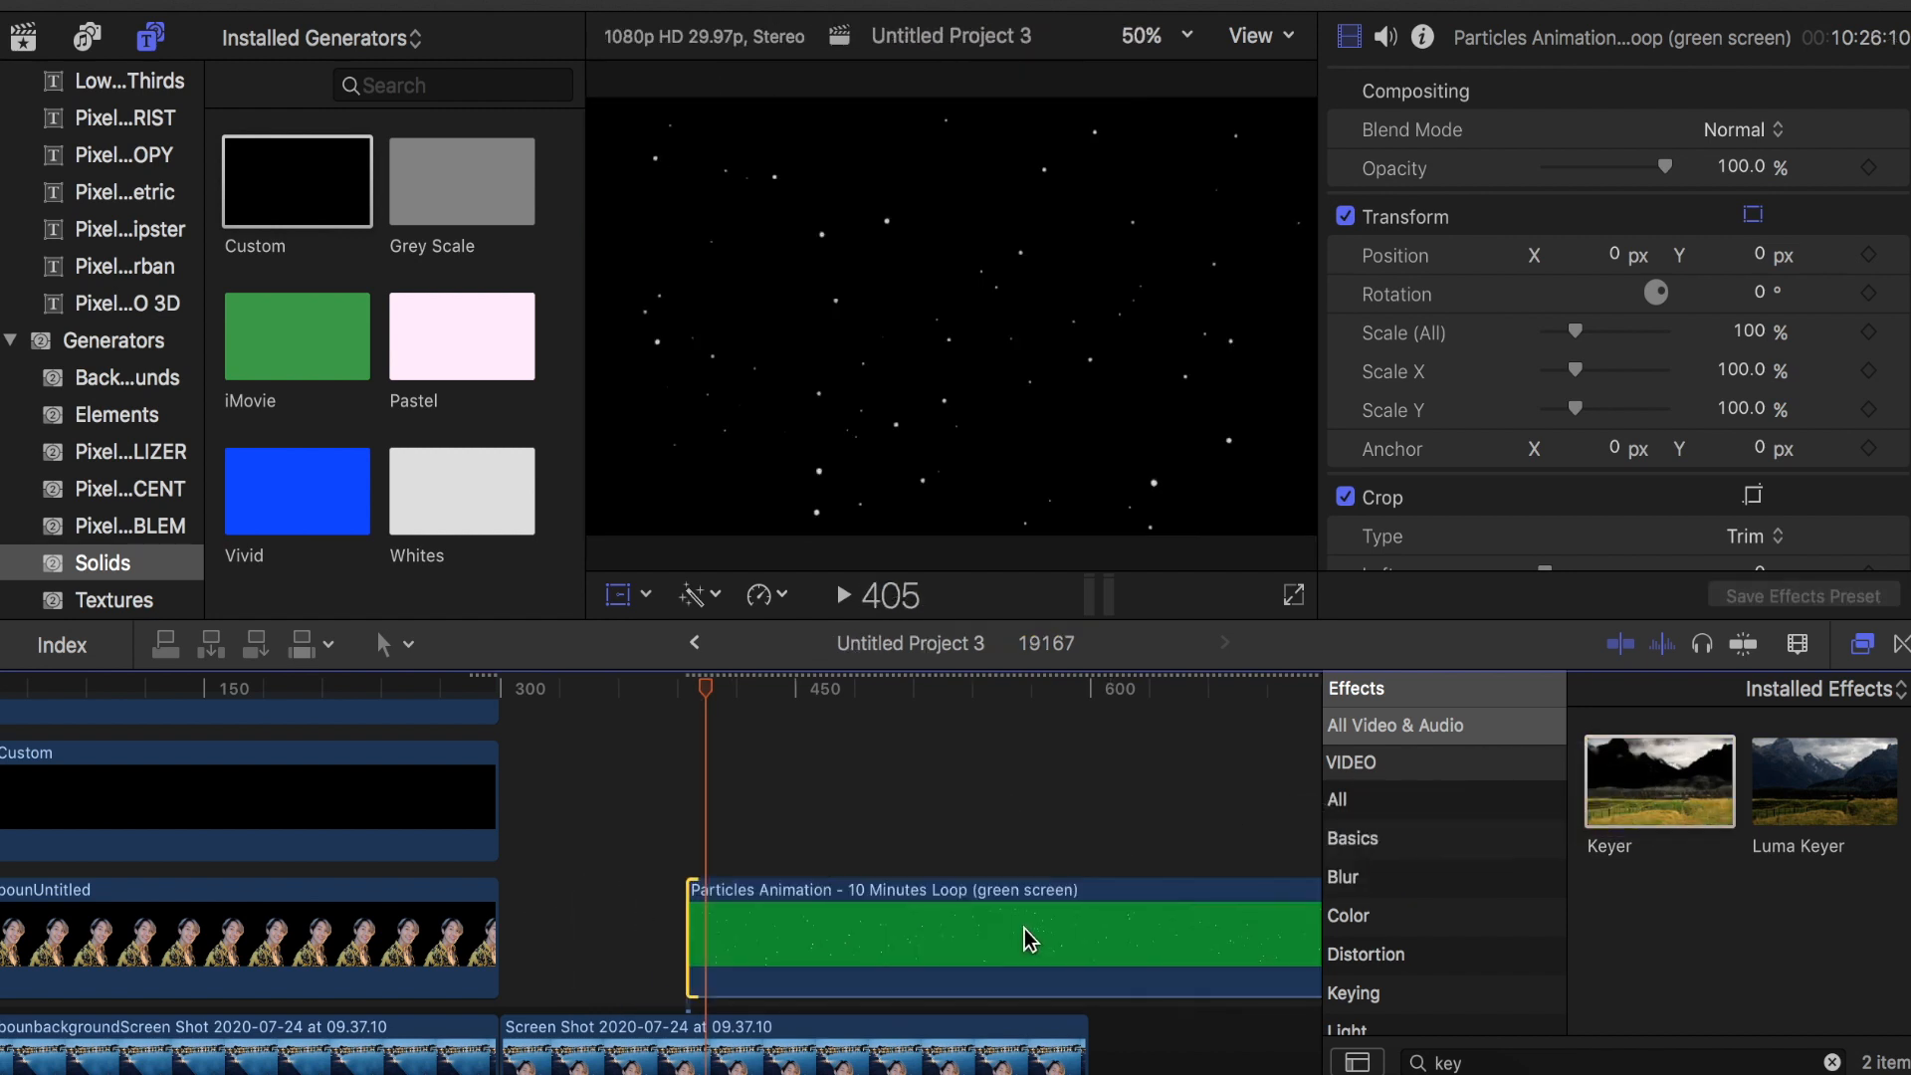
click(746, 945)
drag(418, 975, 291, 965)
click(462, 688)
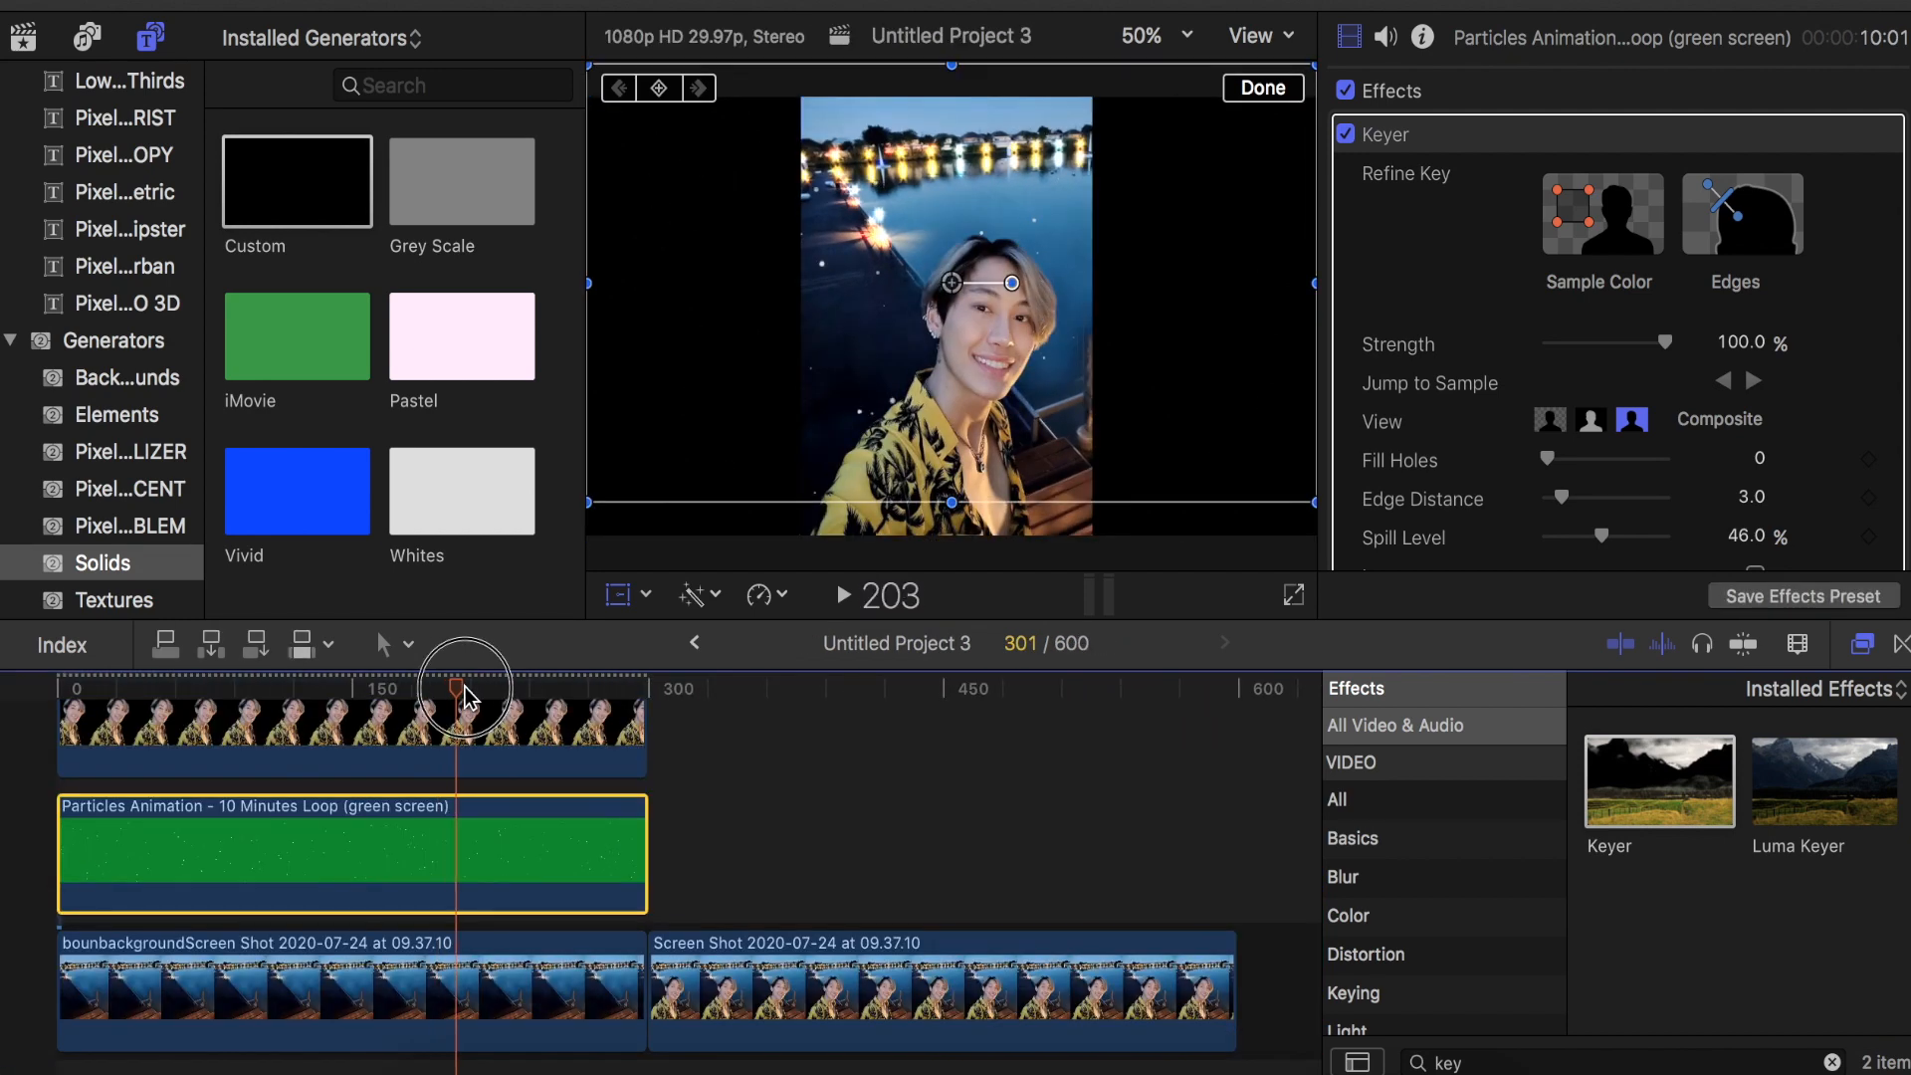
drag(465, 686, 269, 697)
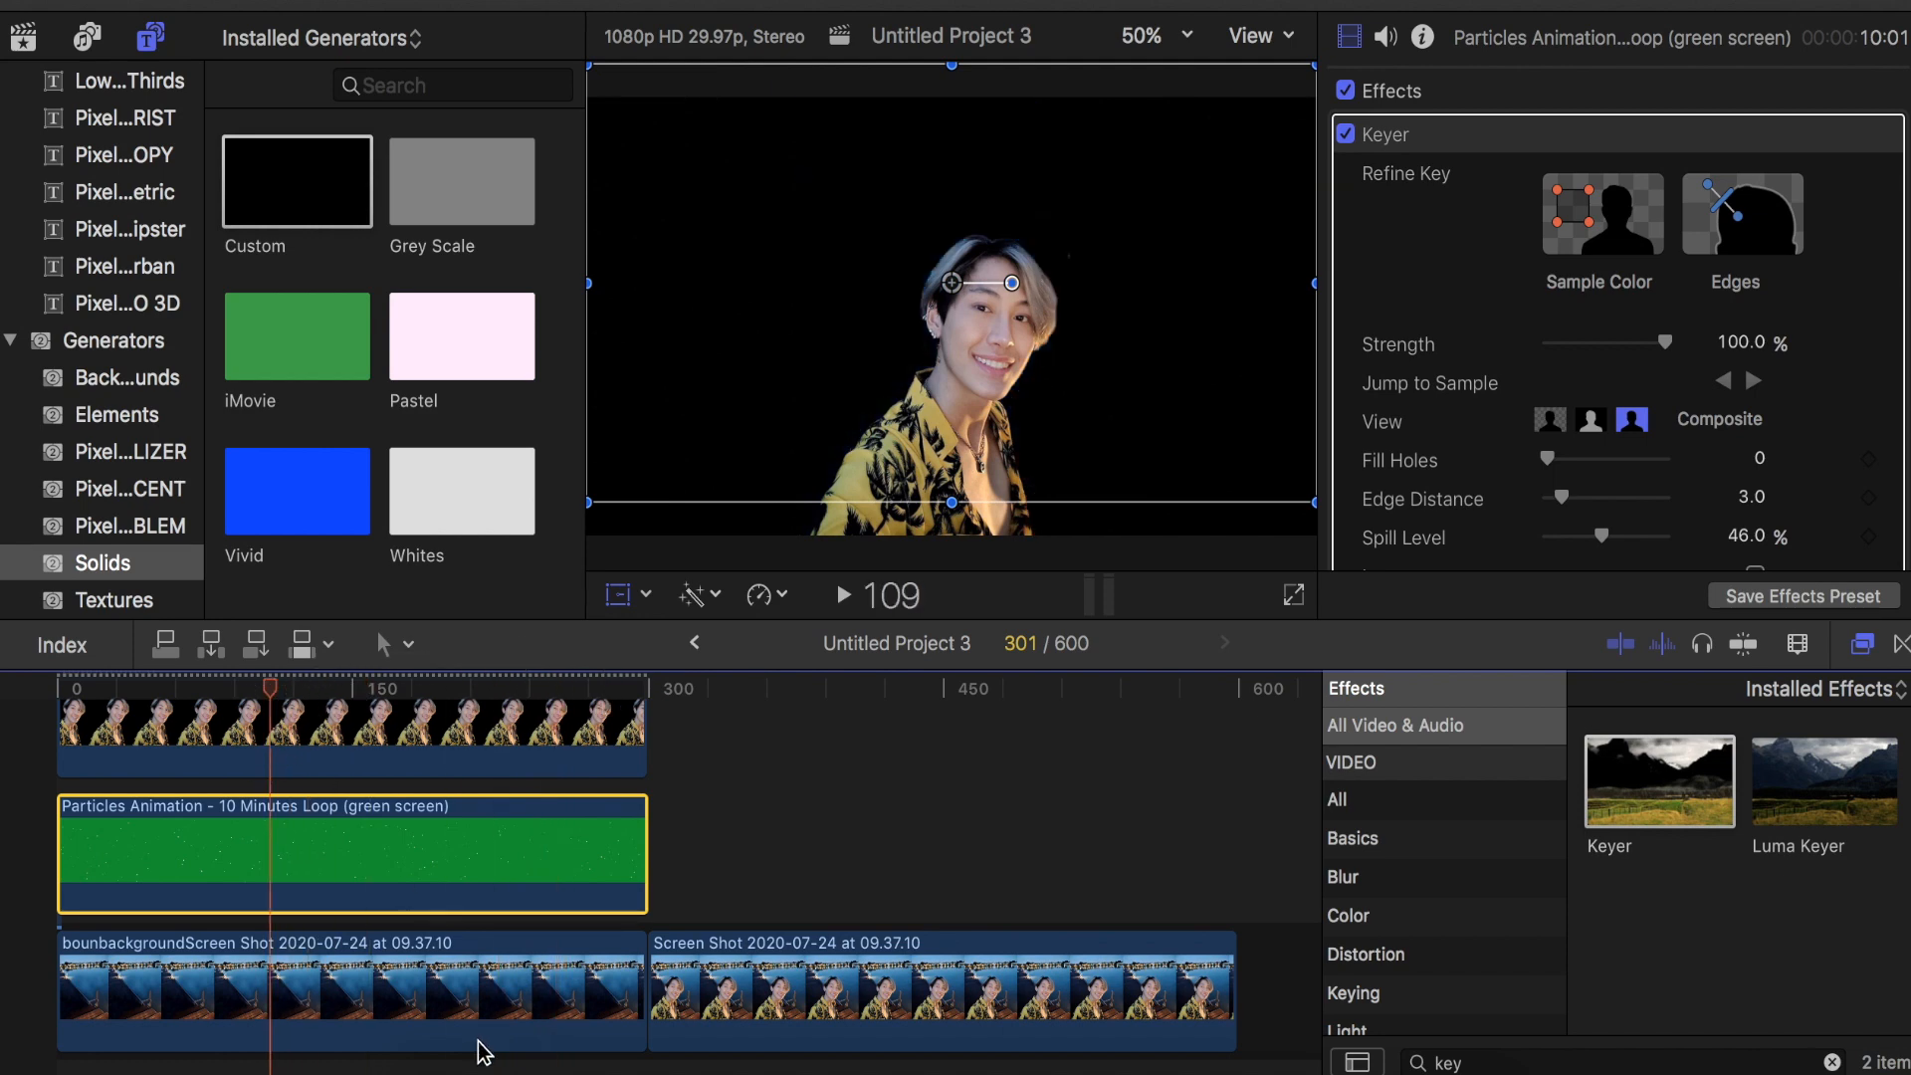
Add 1200824_84949-2.png and the Falling-Rose-Petals PNG from the Downloads folder to the timeline above the Screen Shot clip.
click(453, 1055)
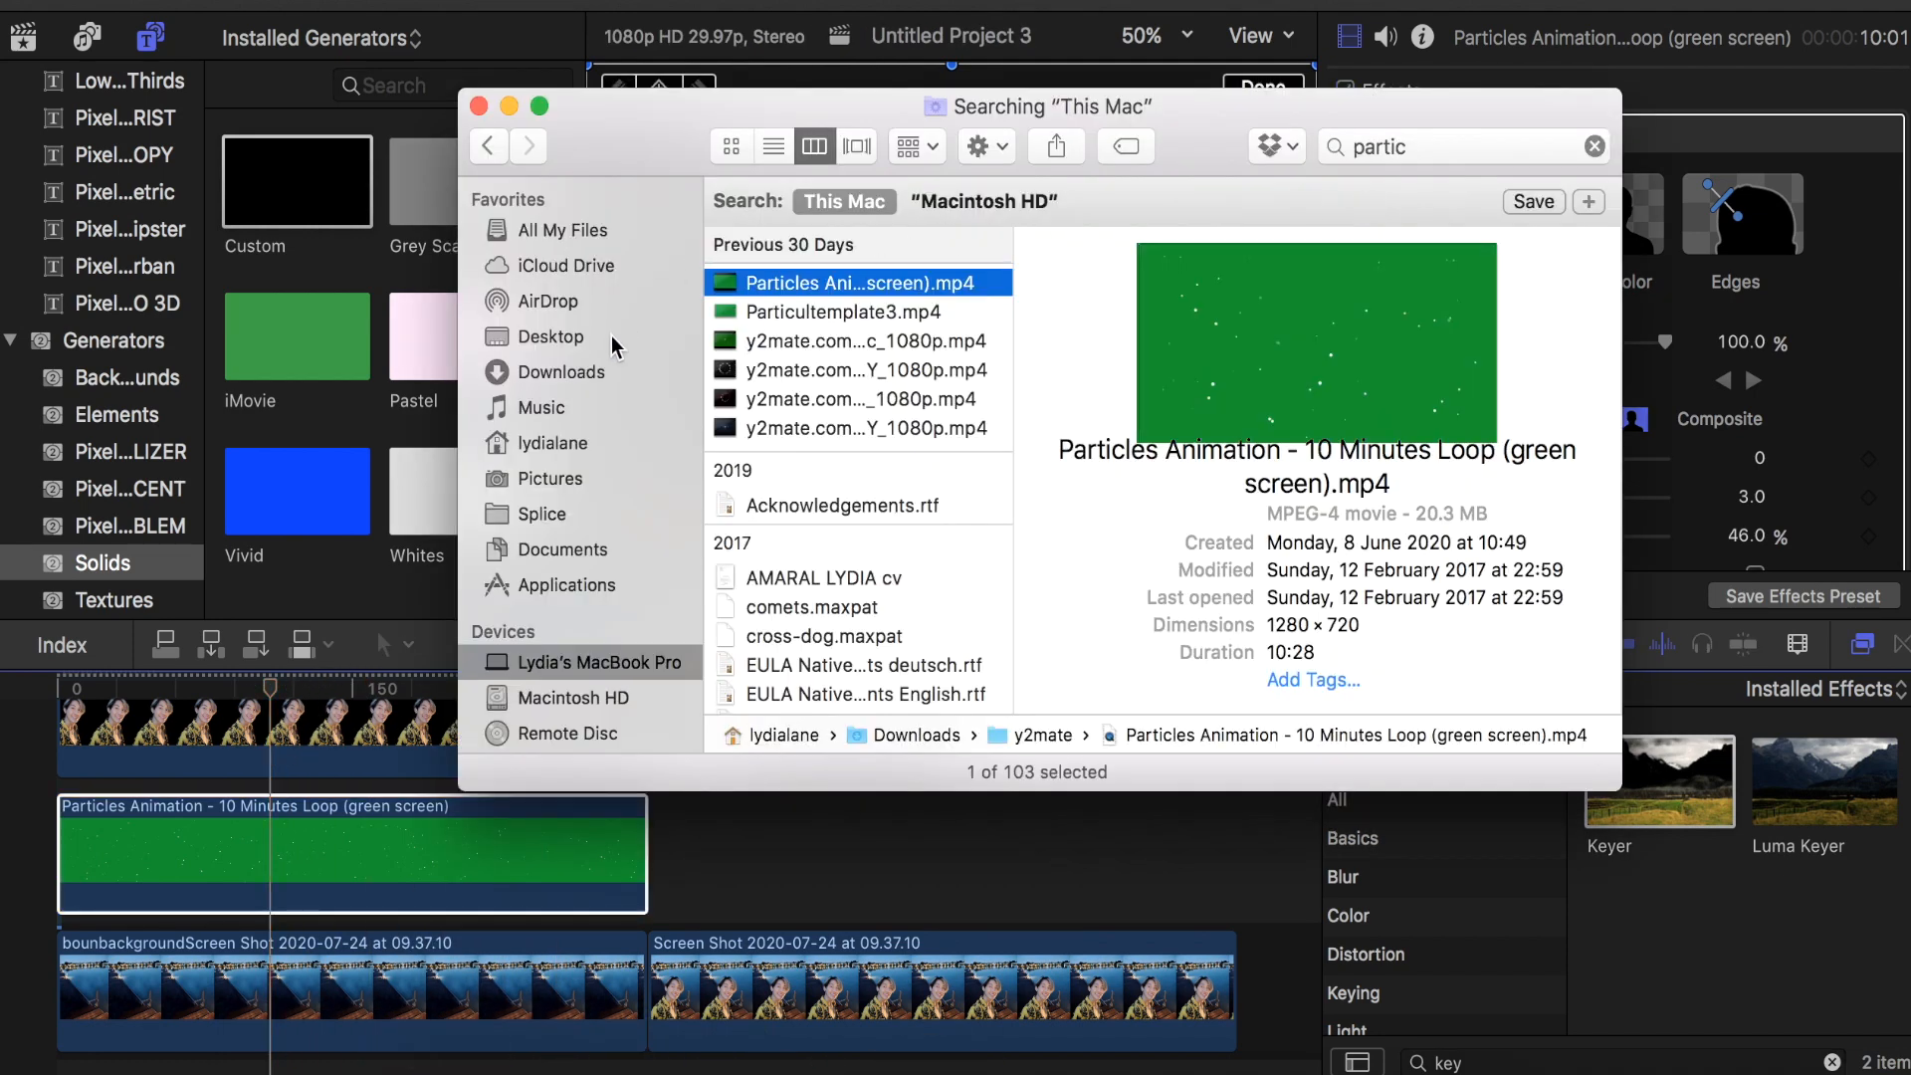
click(603, 369)
click(862, 229)
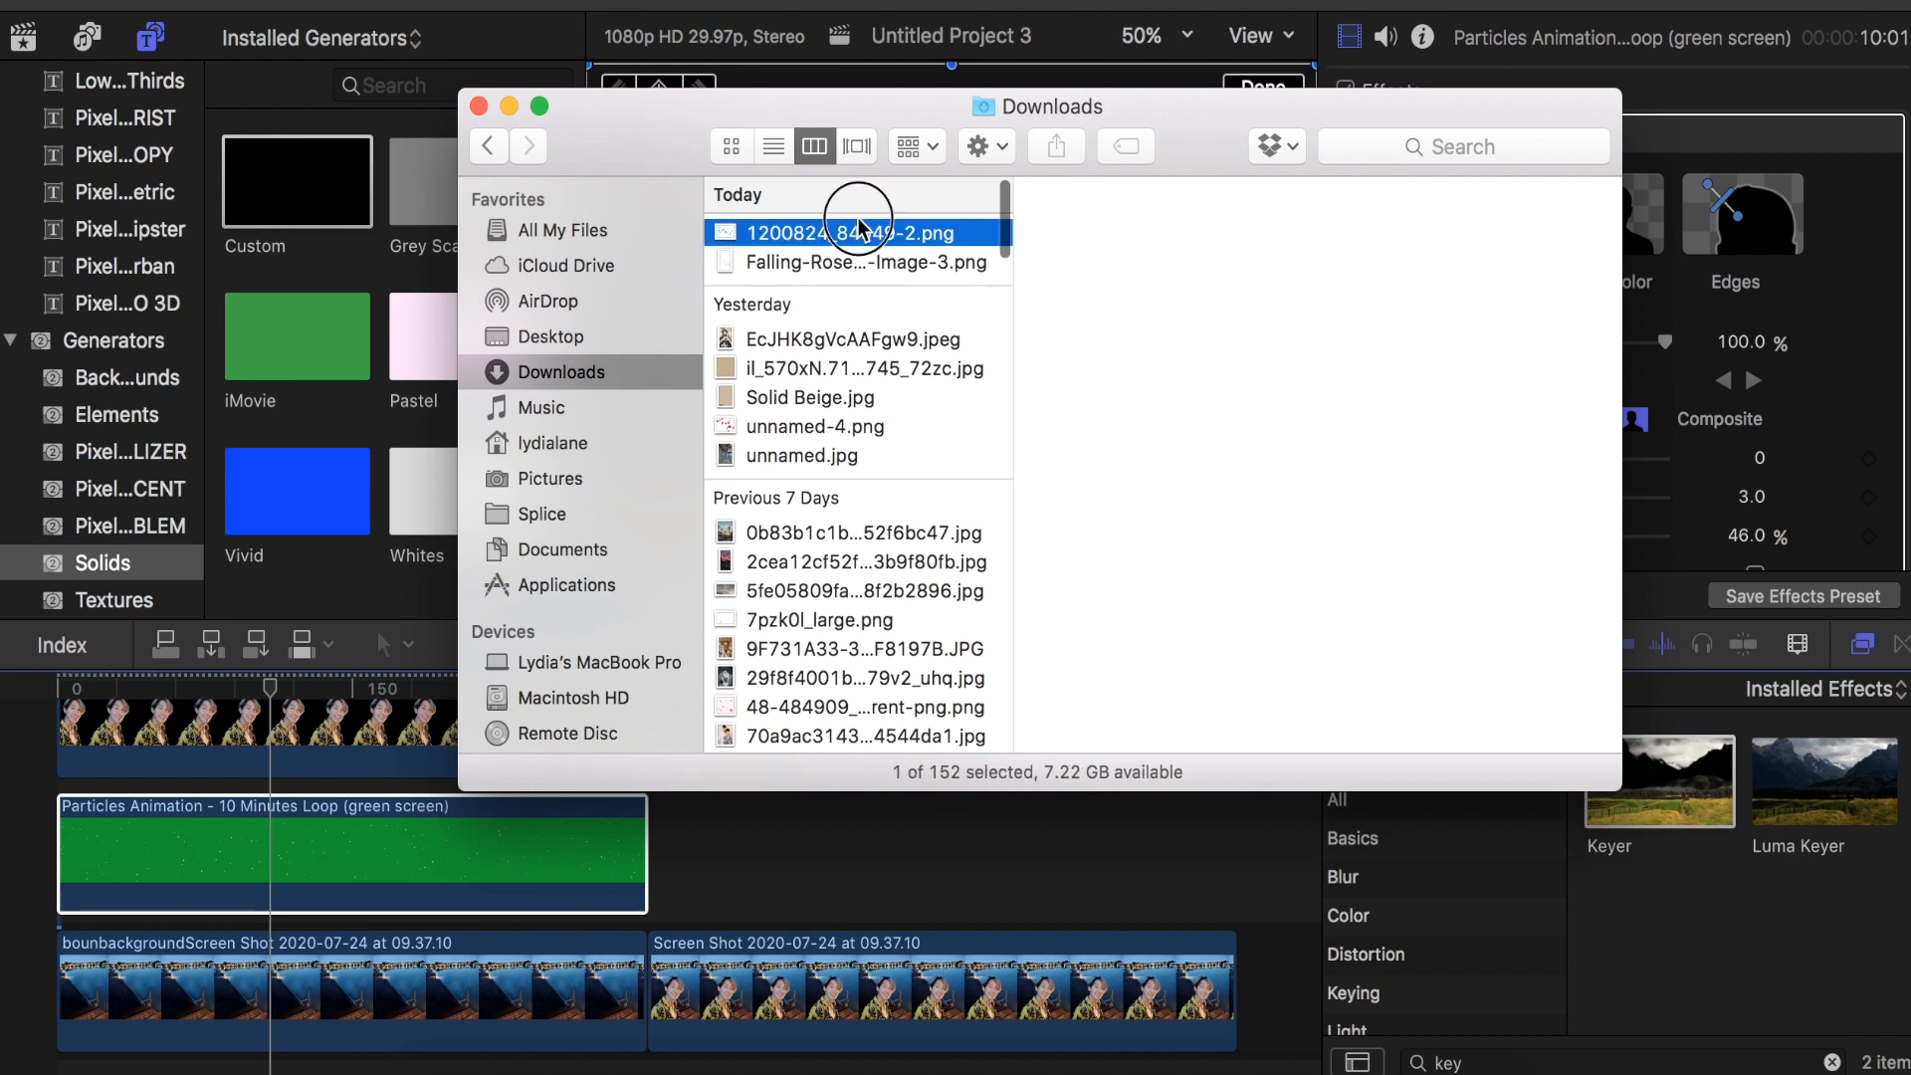
drag(862, 229, 778, 844)
click(460, 1045)
click(820, 261)
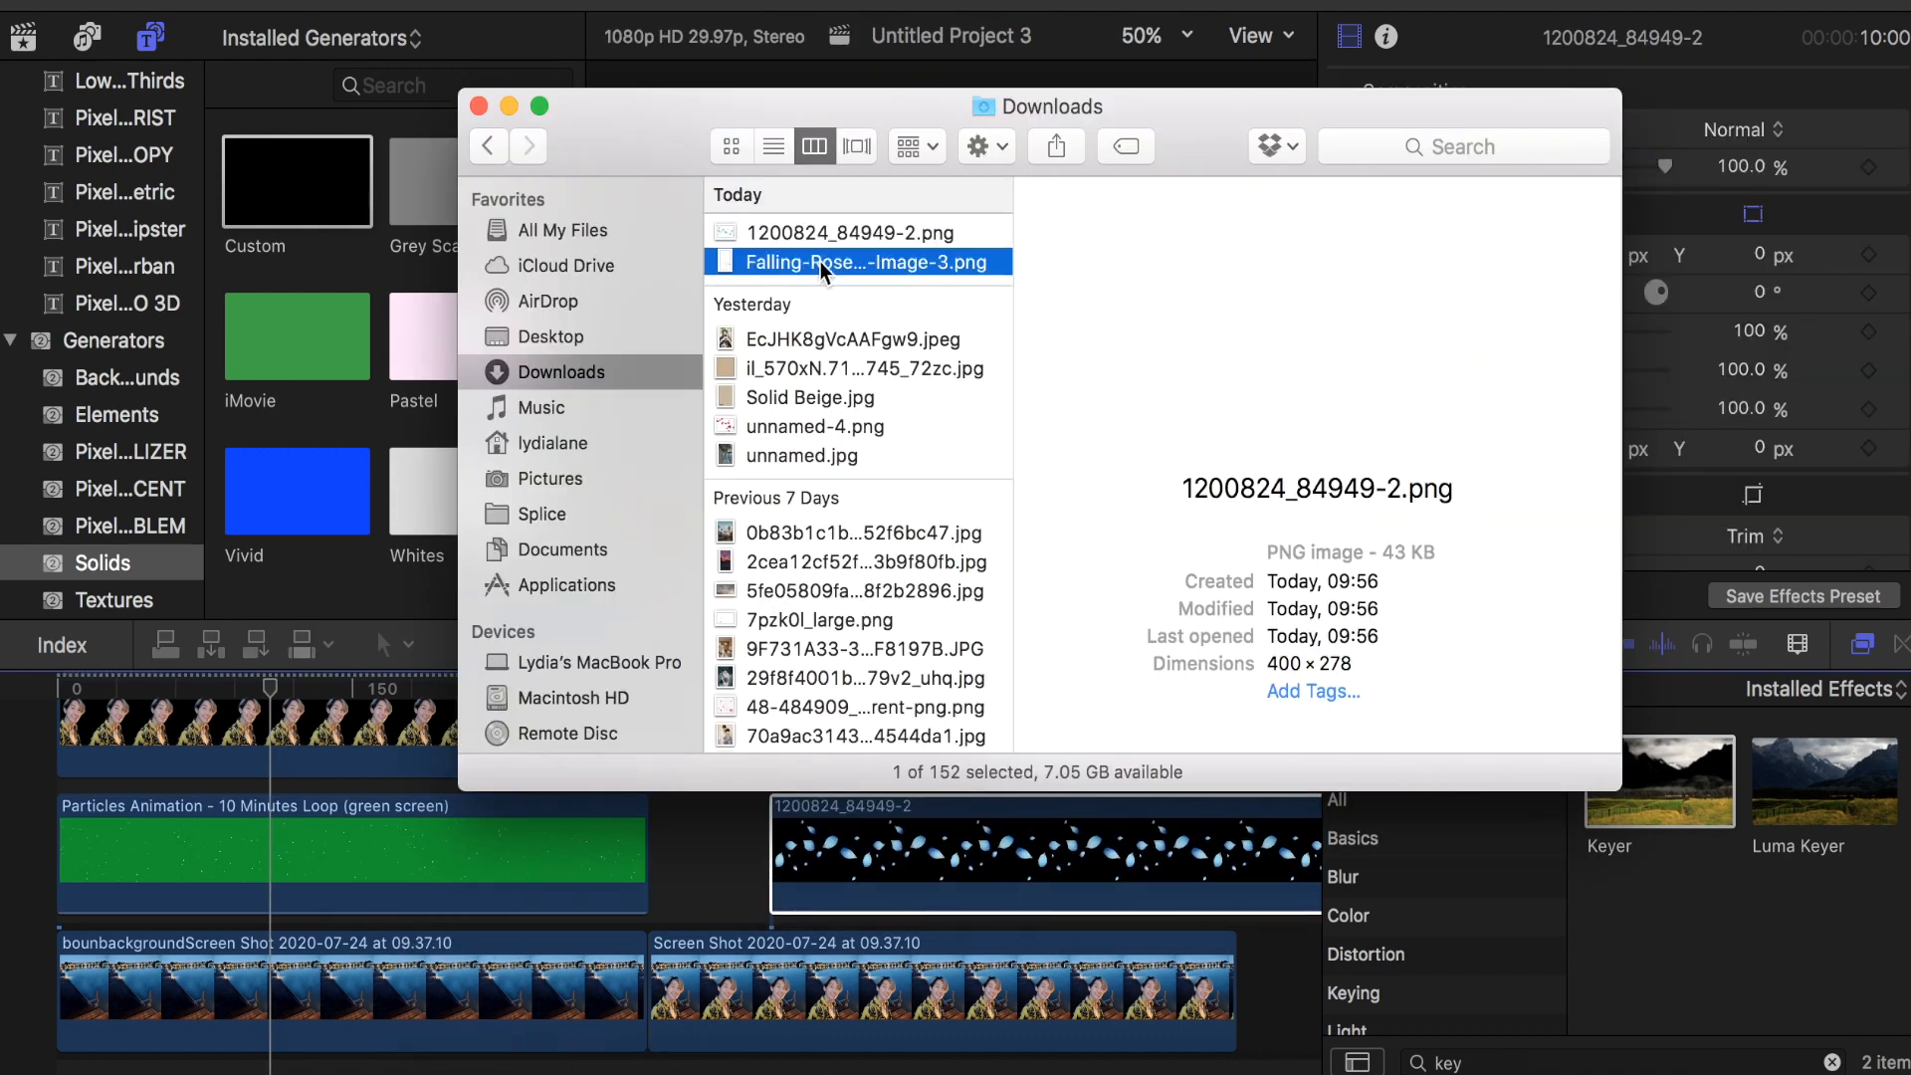
drag(820, 261, 750, 798)
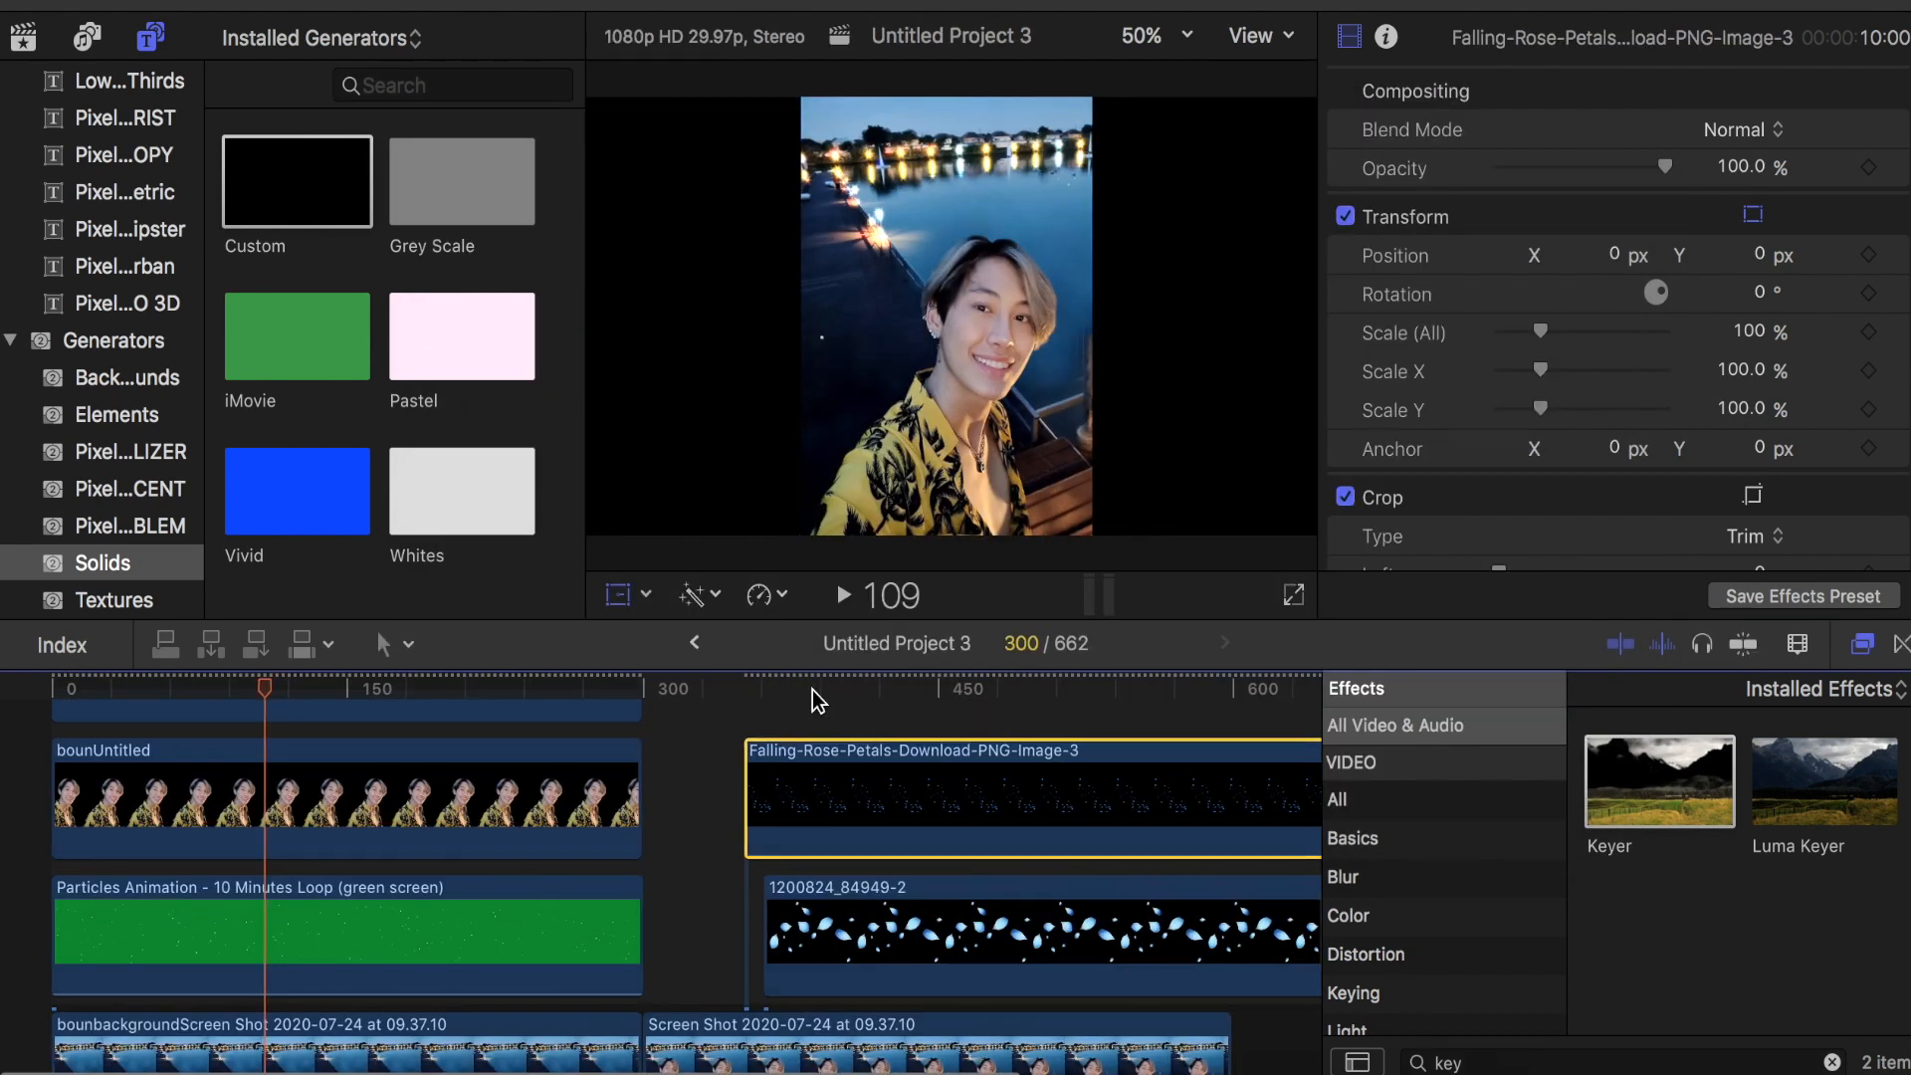
Preview both petal images together, and move the 1200824_84949-2 clip above bounUntitled at the start of the timeline.
drag(812, 684, 848, 689)
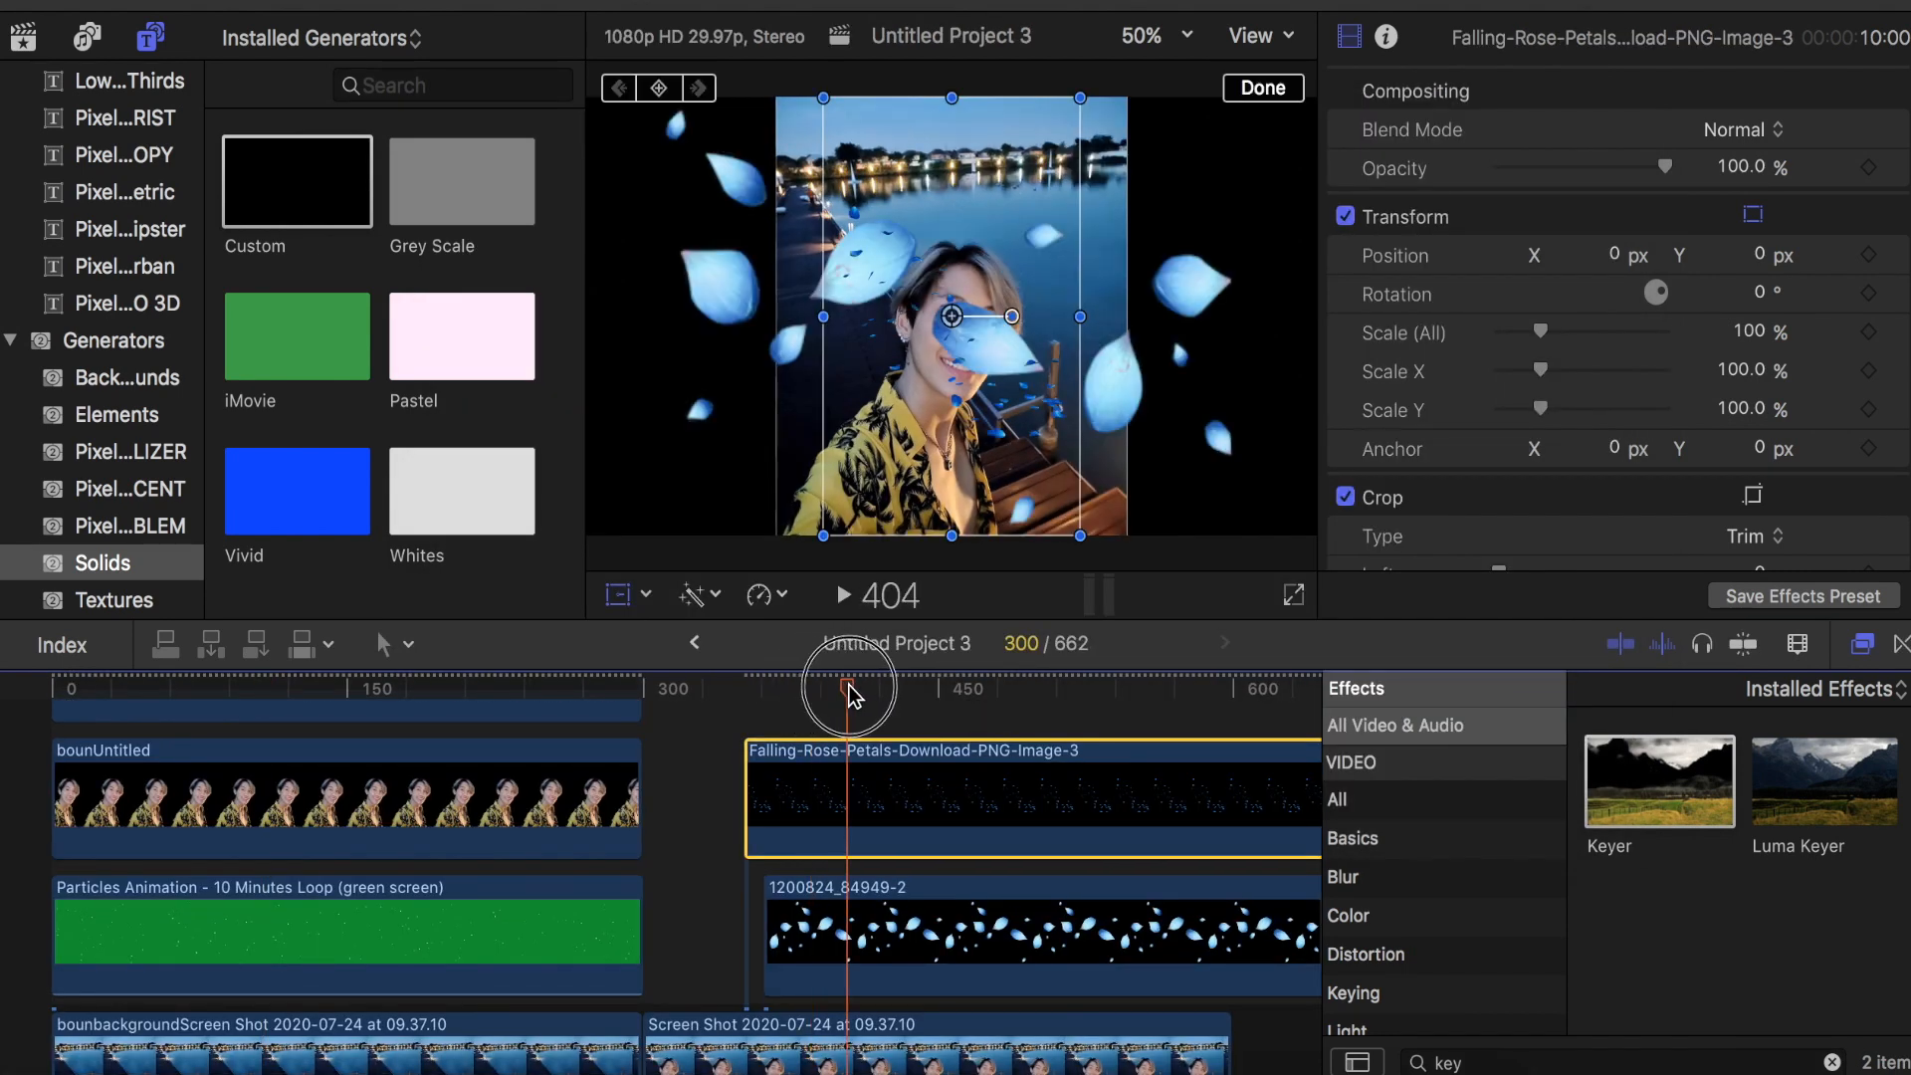
drag(874, 935, 128, 748)
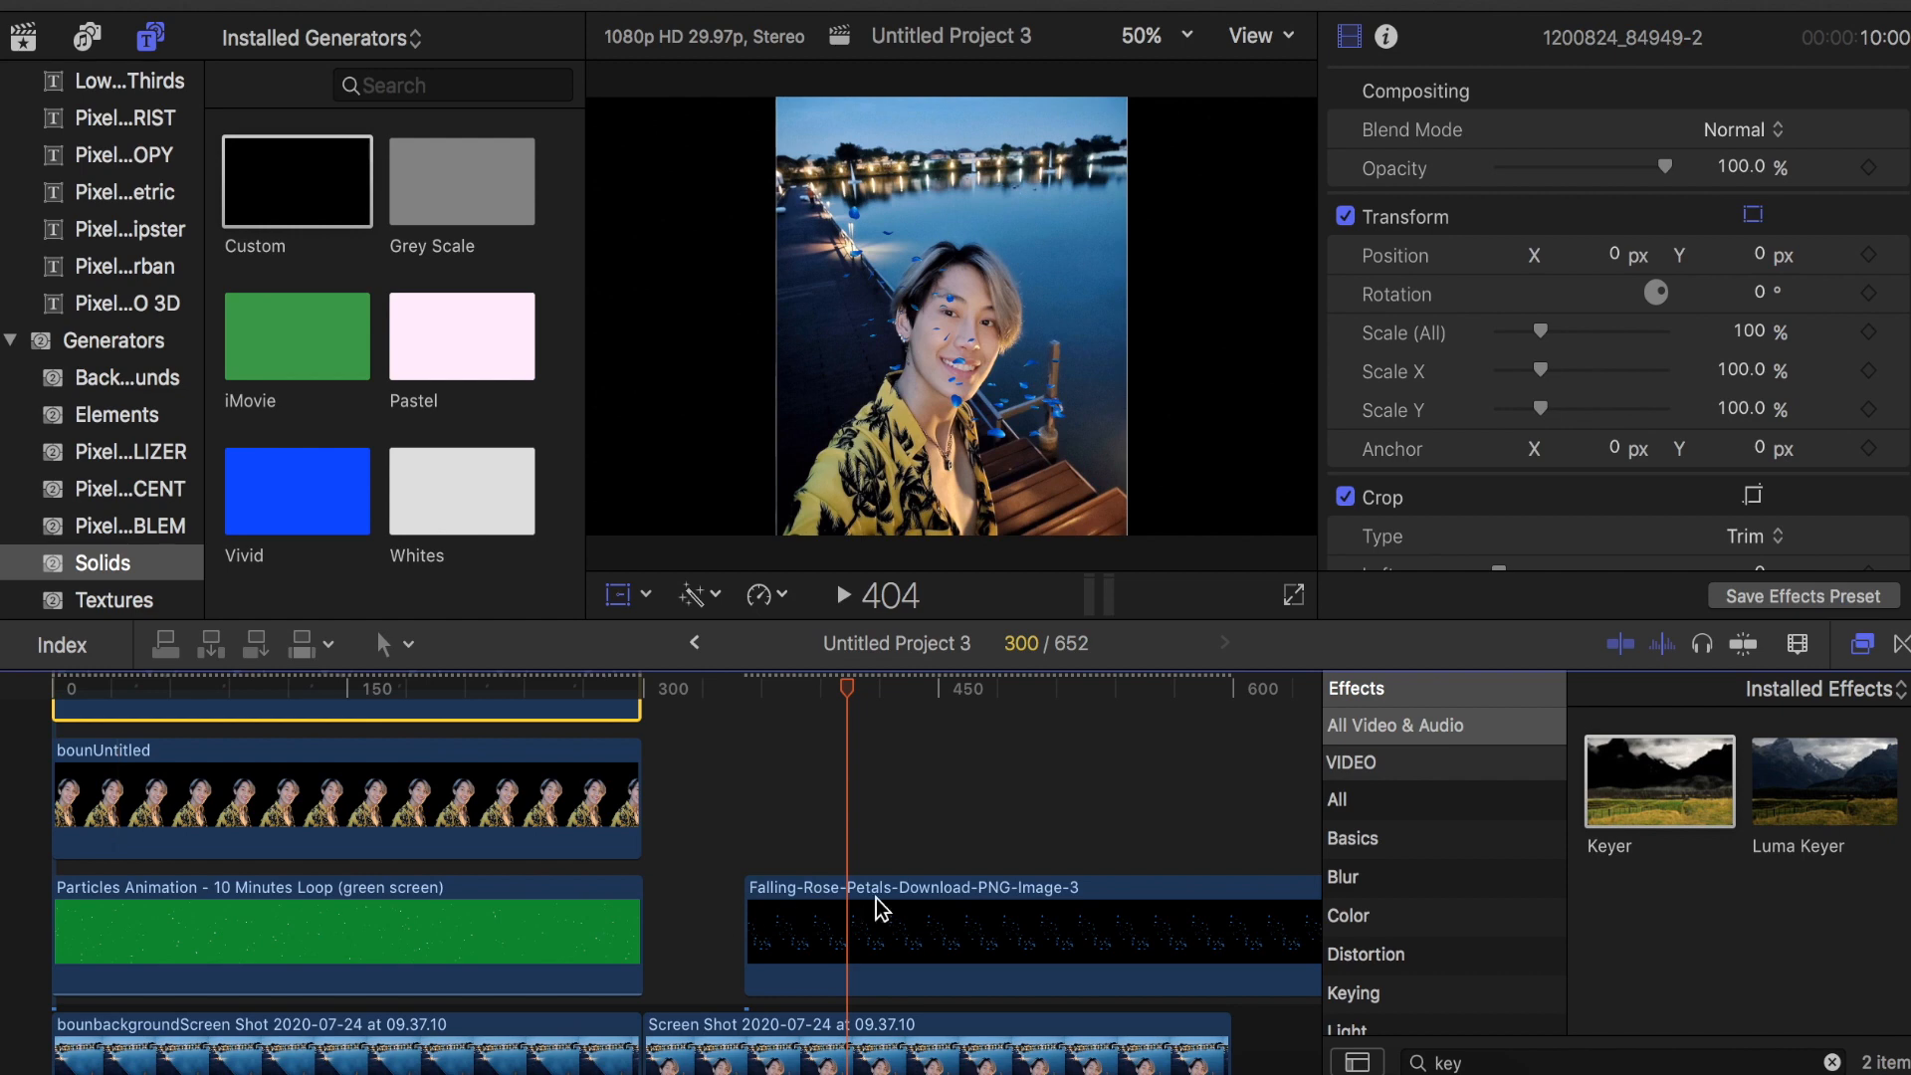
Move the Falling-Rose-Petals clip to the start of the timeline and park the playhead near frame 141.
drag(914, 921, 189, 861)
scroll(189, 860, up, 3)
drag(803, 690, 330, 689)
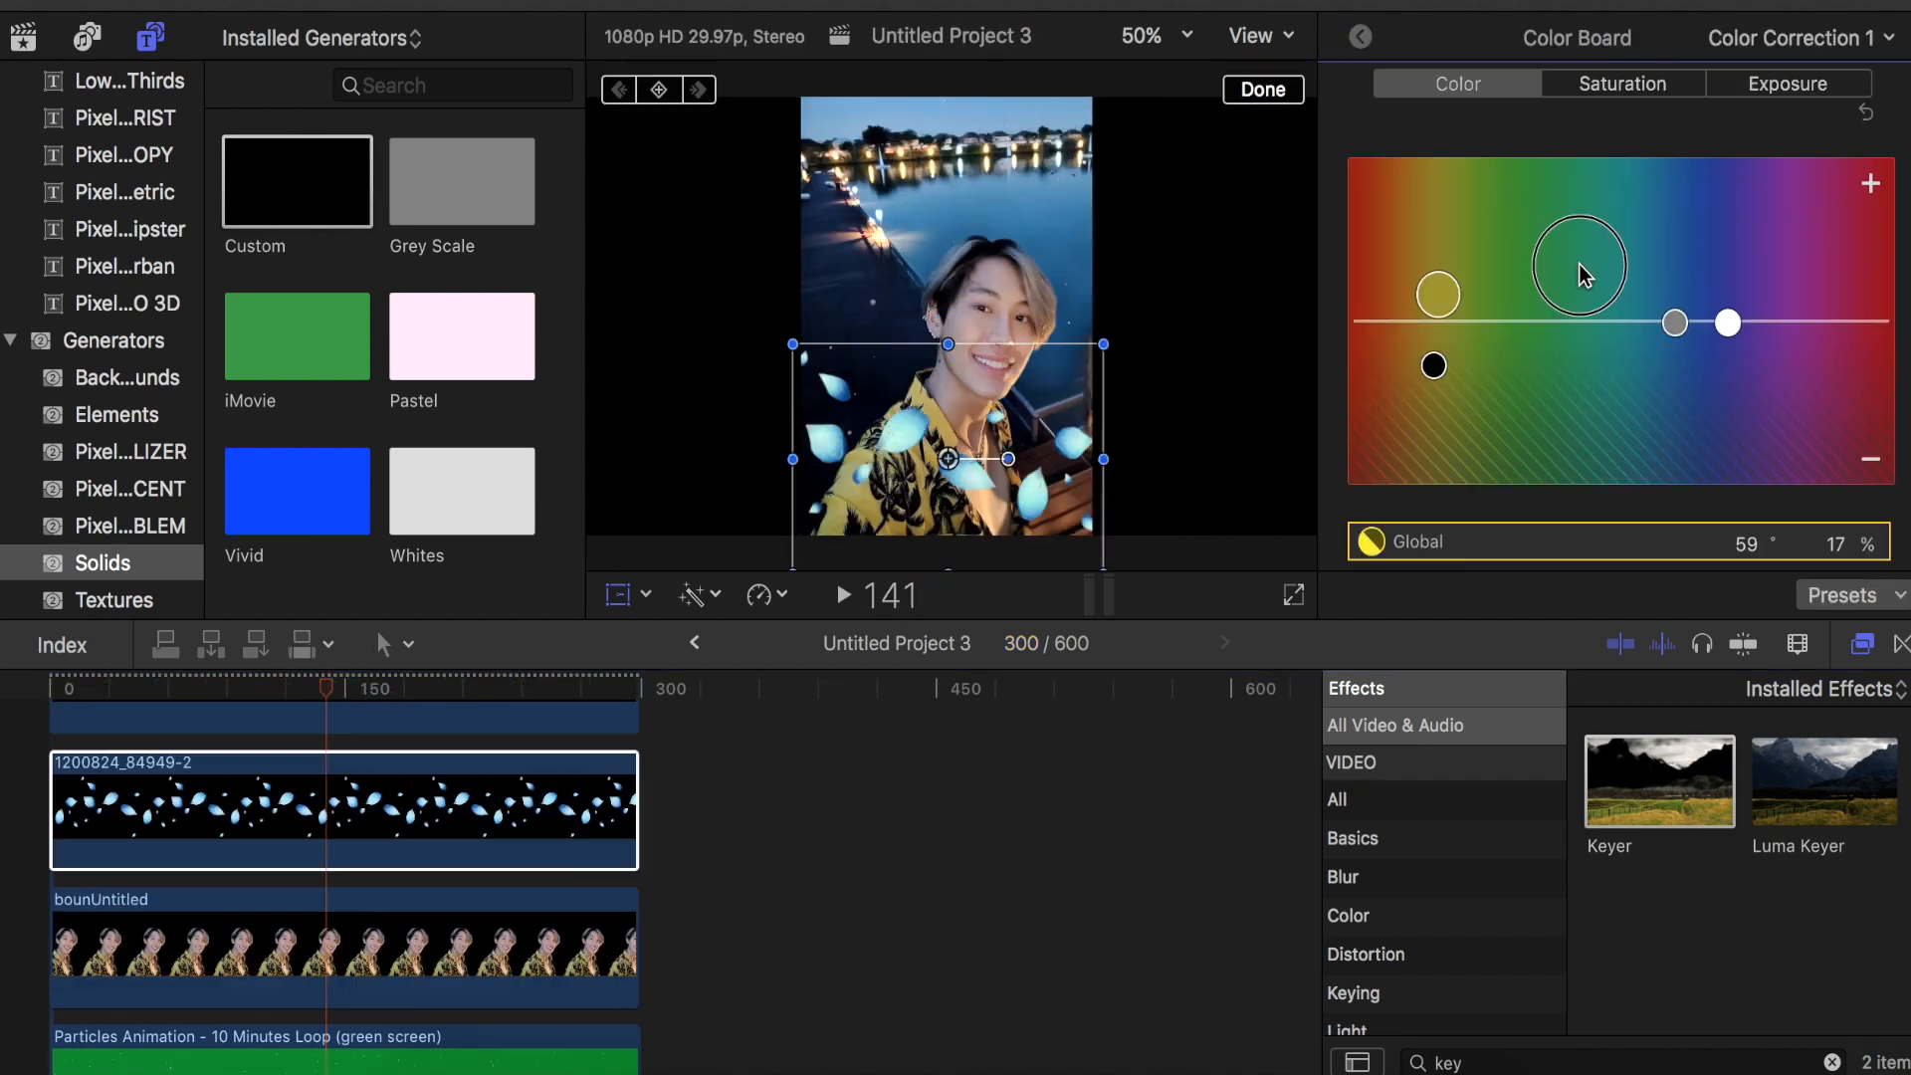
Recolour the 1200824_84949-2 petals golden in the Color Board, setting Global to about 39° and 28% and shifting highlights and midtones toward orange.
drag(1584, 274, 1592, 271)
drag(1451, 255, 1452, 254)
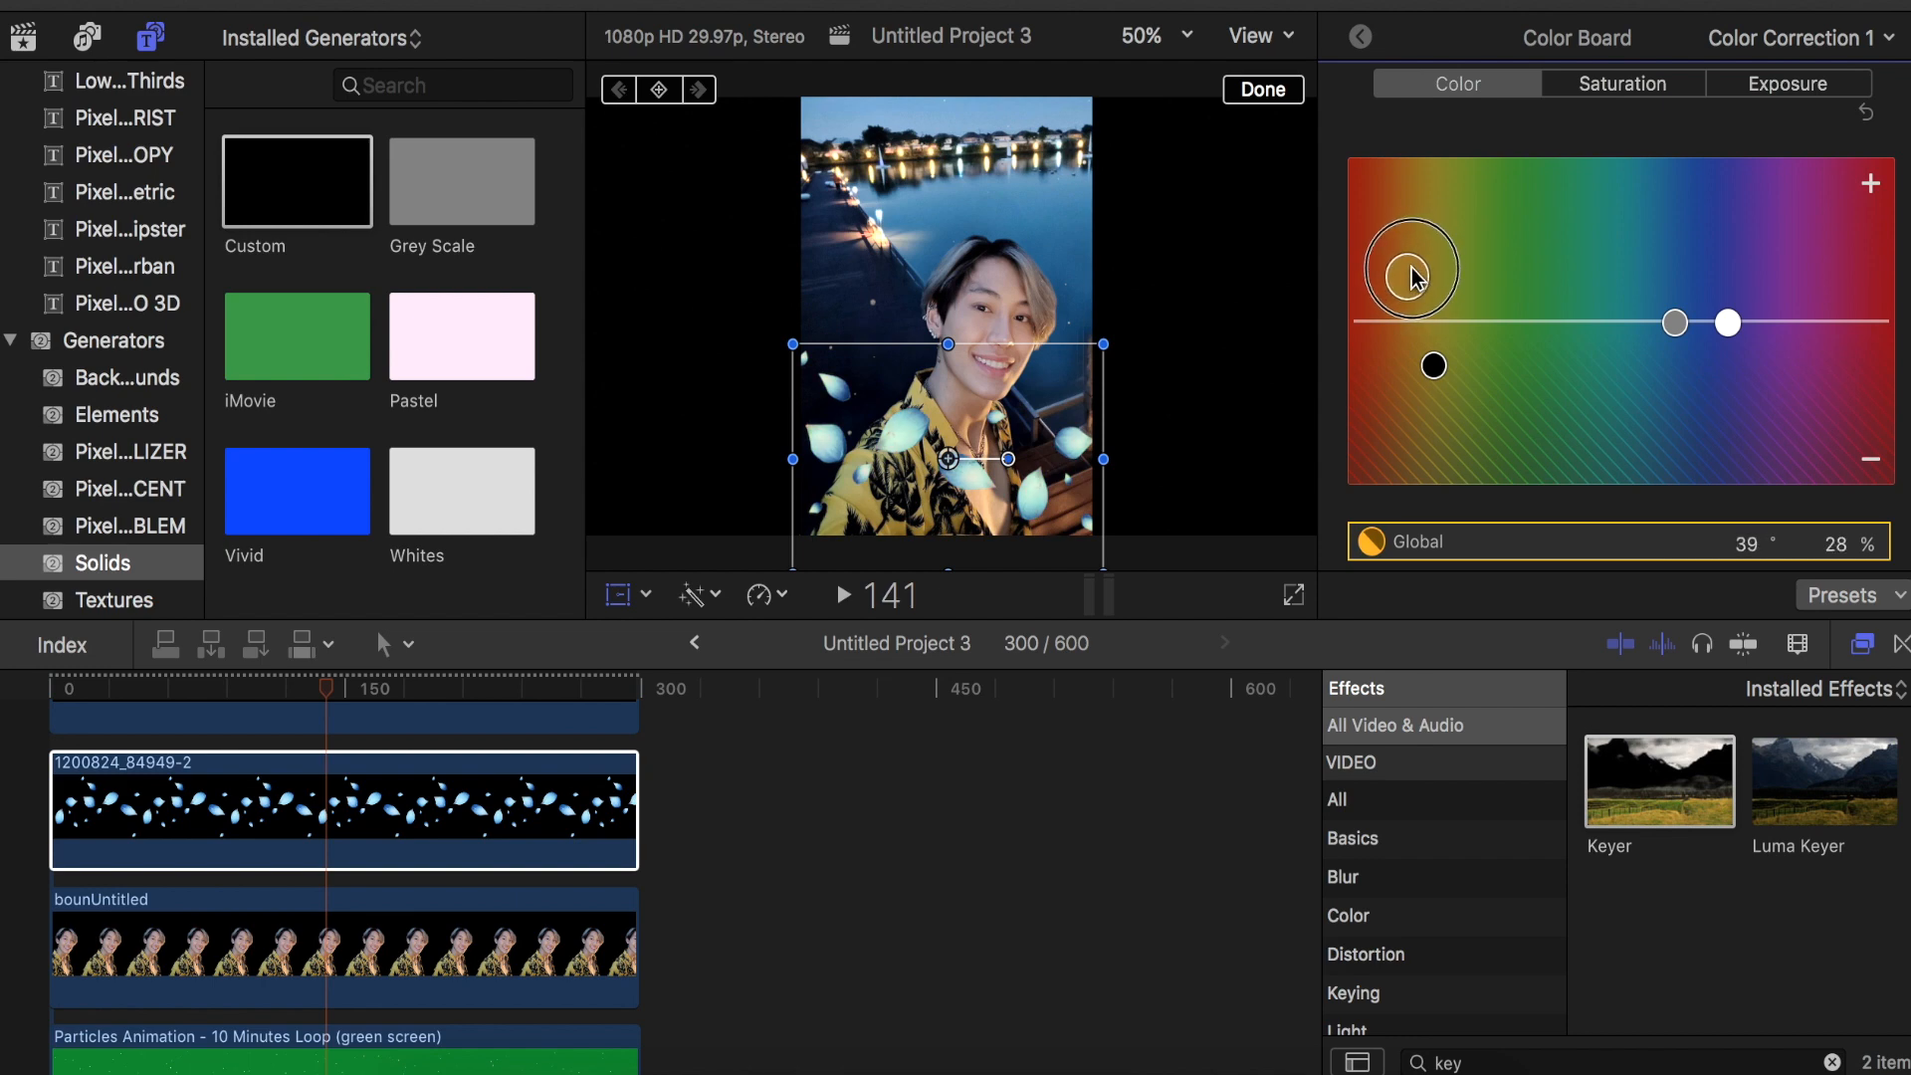
drag(1727, 323, 1406, 159)
drag(1675, 322, 1414, 410)
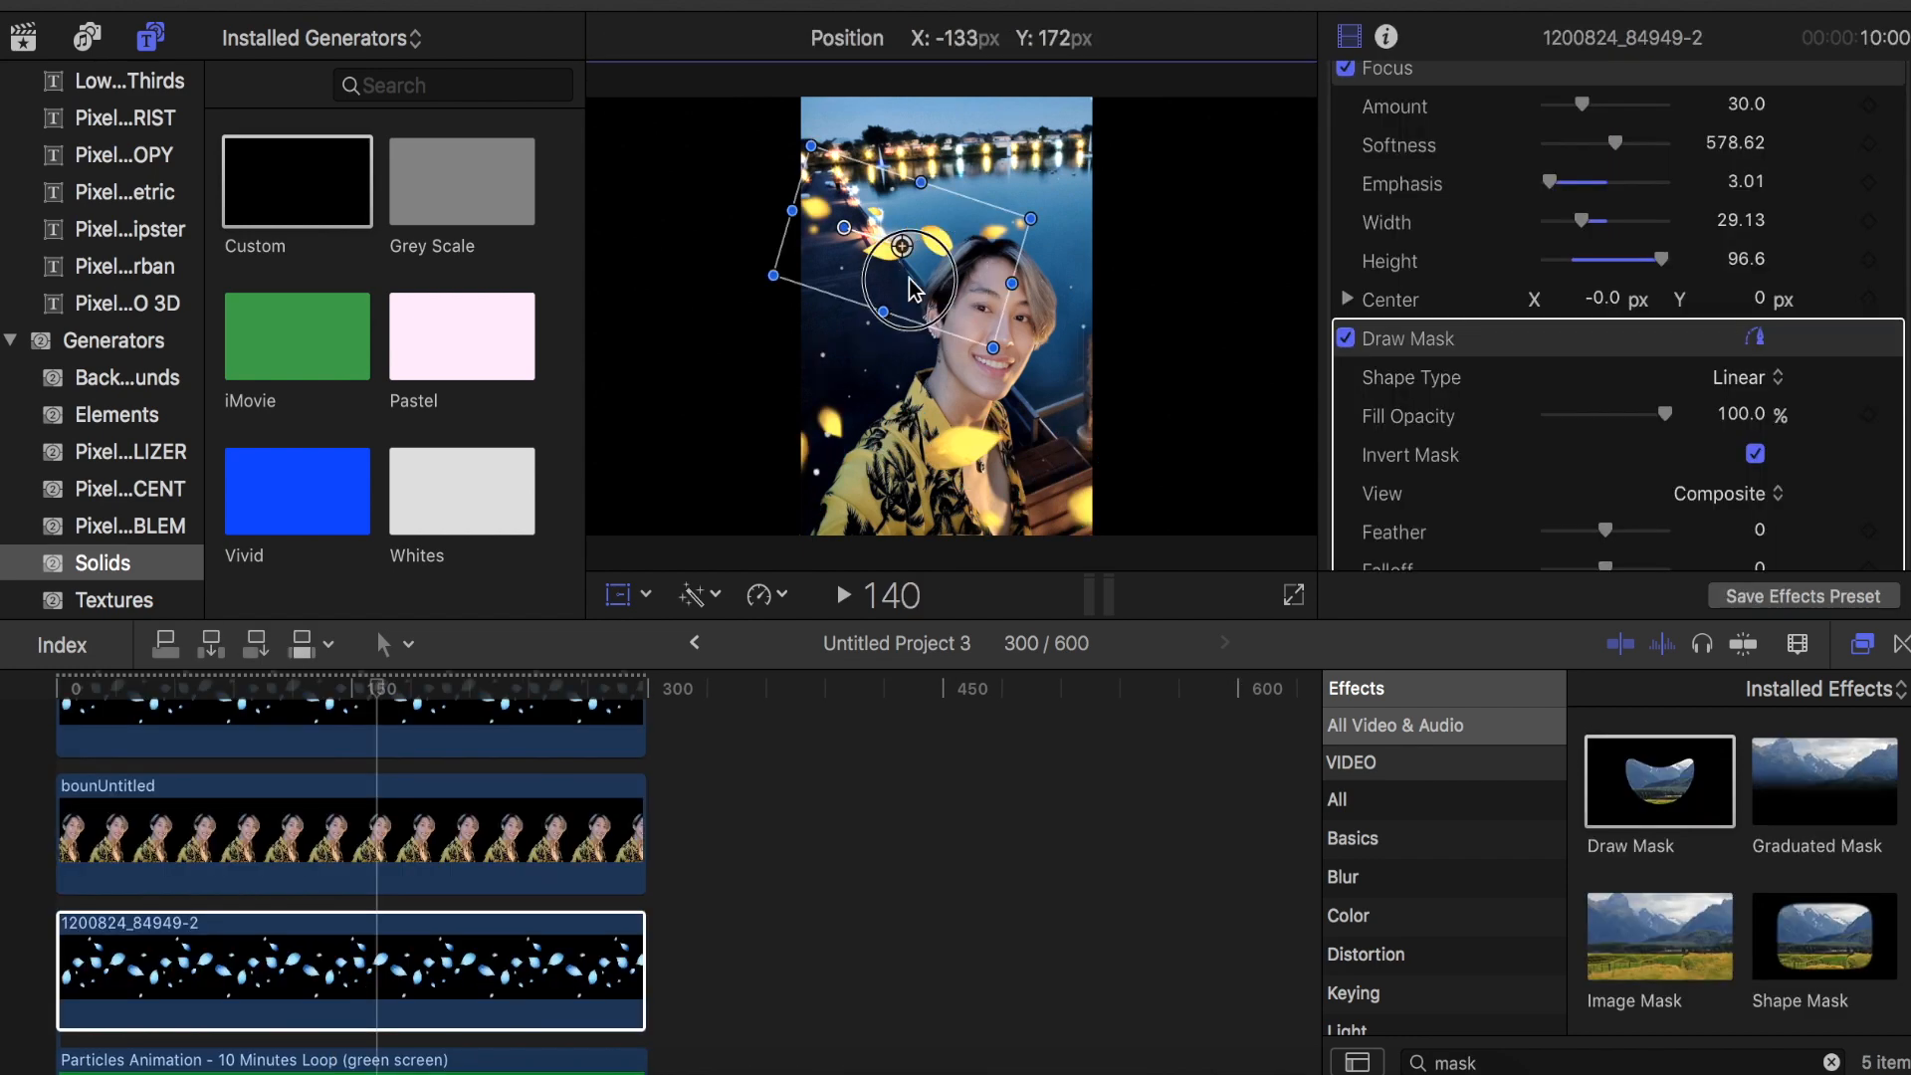
Reposition the person and both petal layers in the frame, with the rear petals over the water and the front petals low across the shirt.
mouse_move(838, 232)
mouse_down()
mouse_move(980, 174)
mouse_move(1000, 211)
mouse_move(1105, 269)
mouse_move(989, 247)
mouse_move(1017, 273)
mouse_move(1065, 273)
mouse_up()
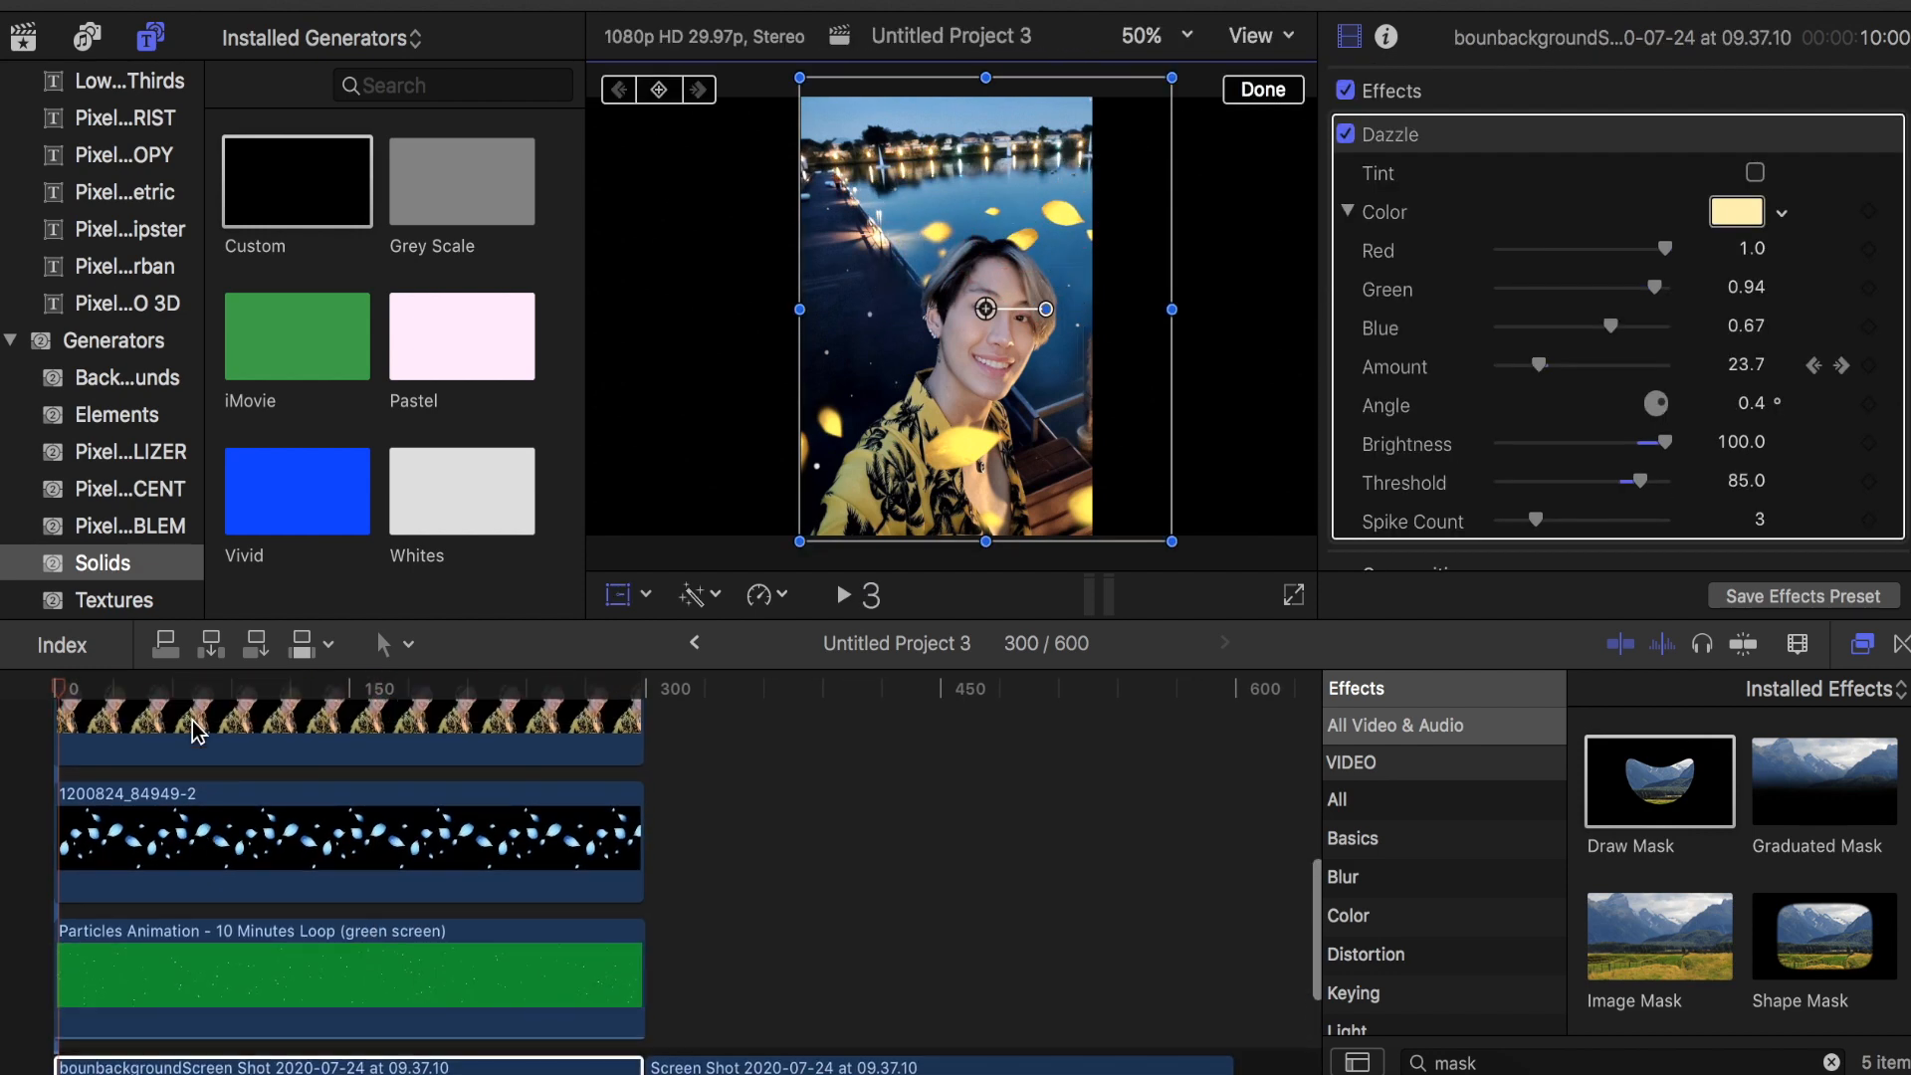
click(196, 731)
drag(901, 412, 841, 423)
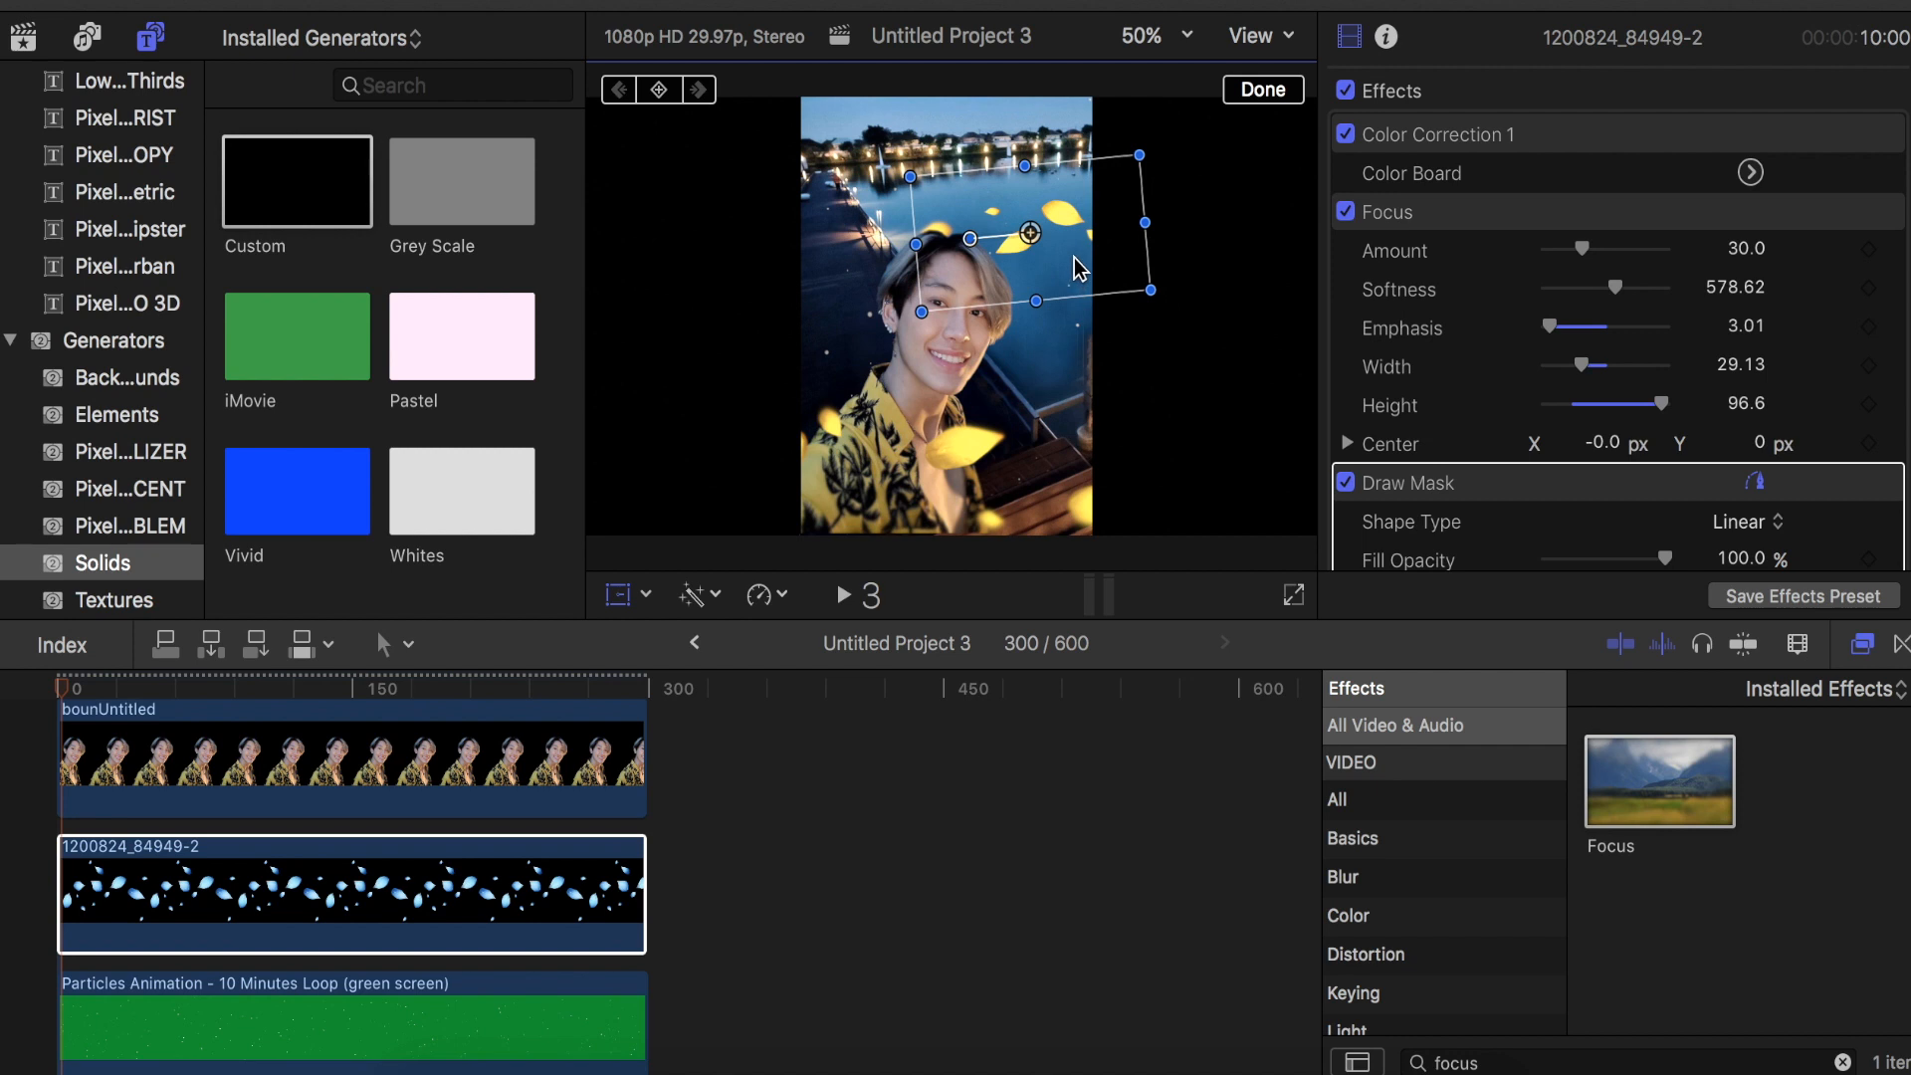
drag(1076, 268, 1107, 228)
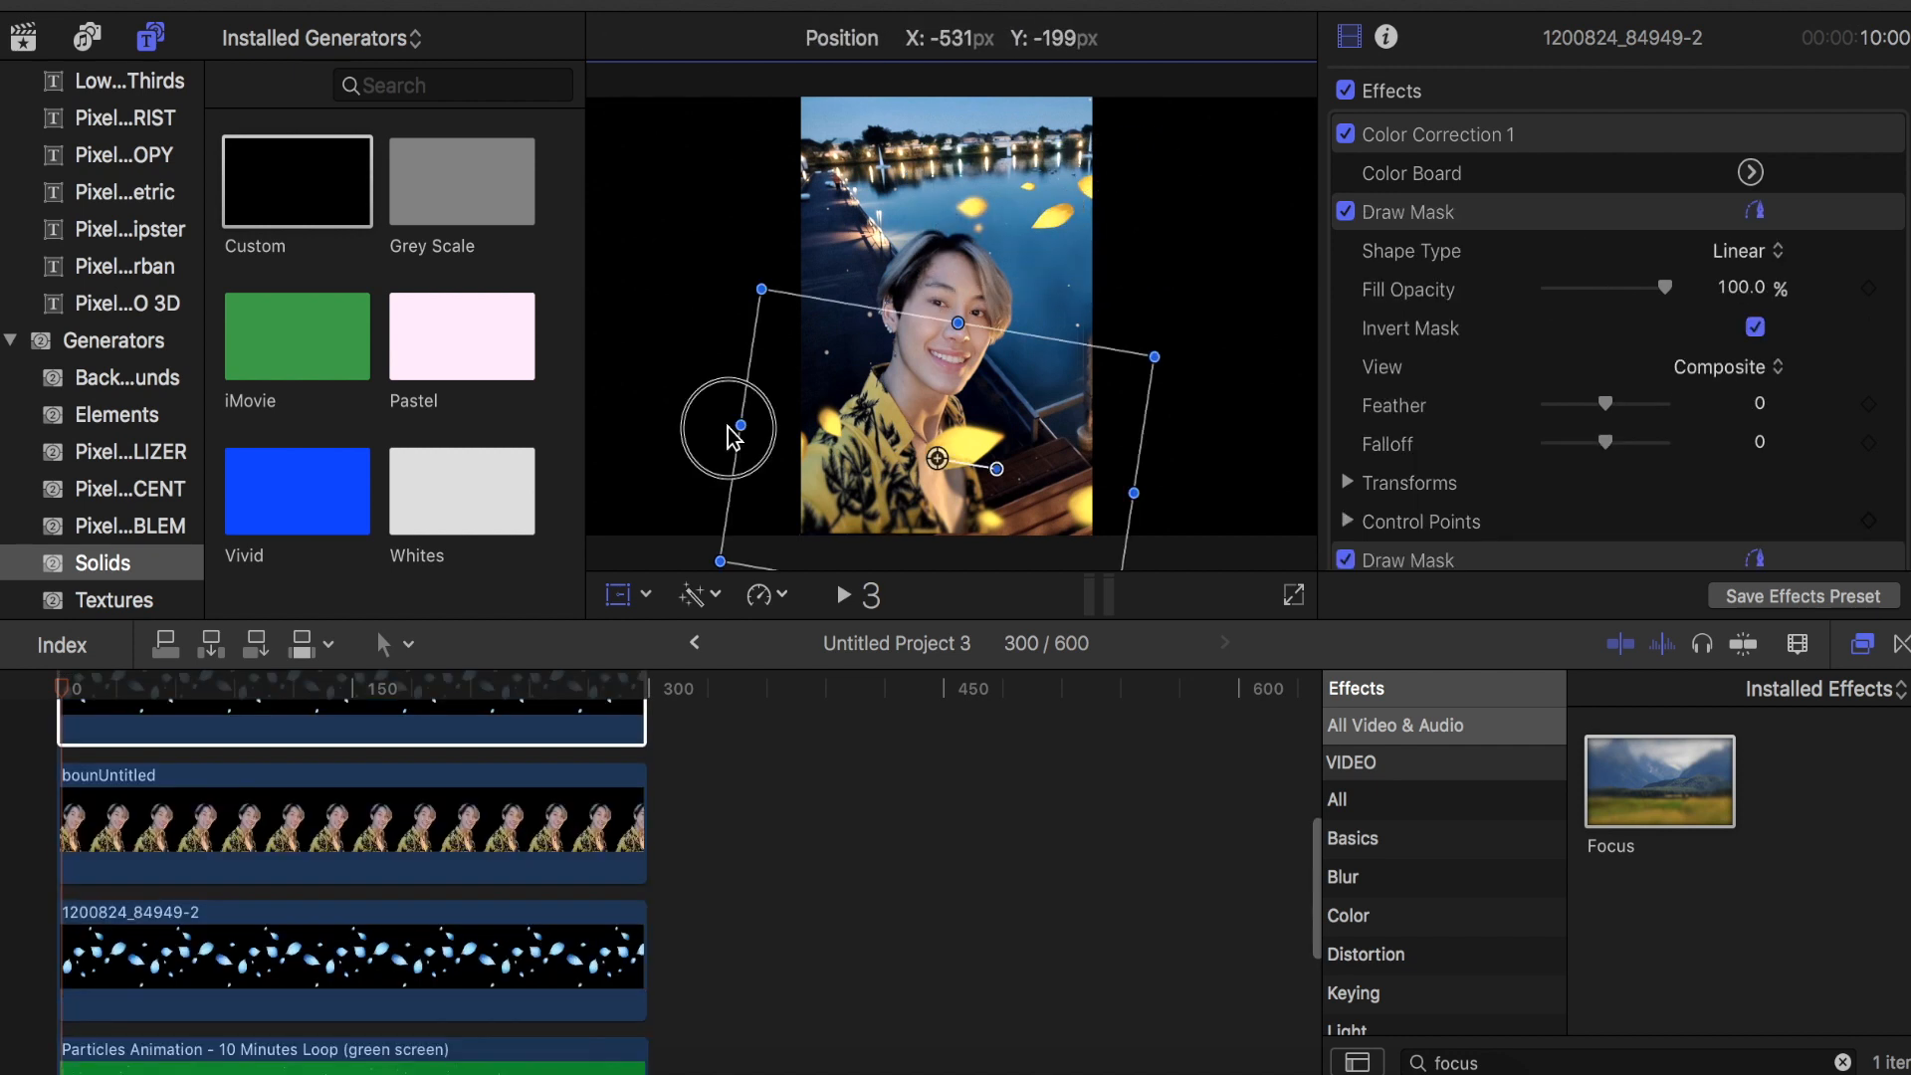
mouse_move(733, 430)
mouse_down()
mouse_move(719, 437)
mouse_move(794, 418)
mouse_up()
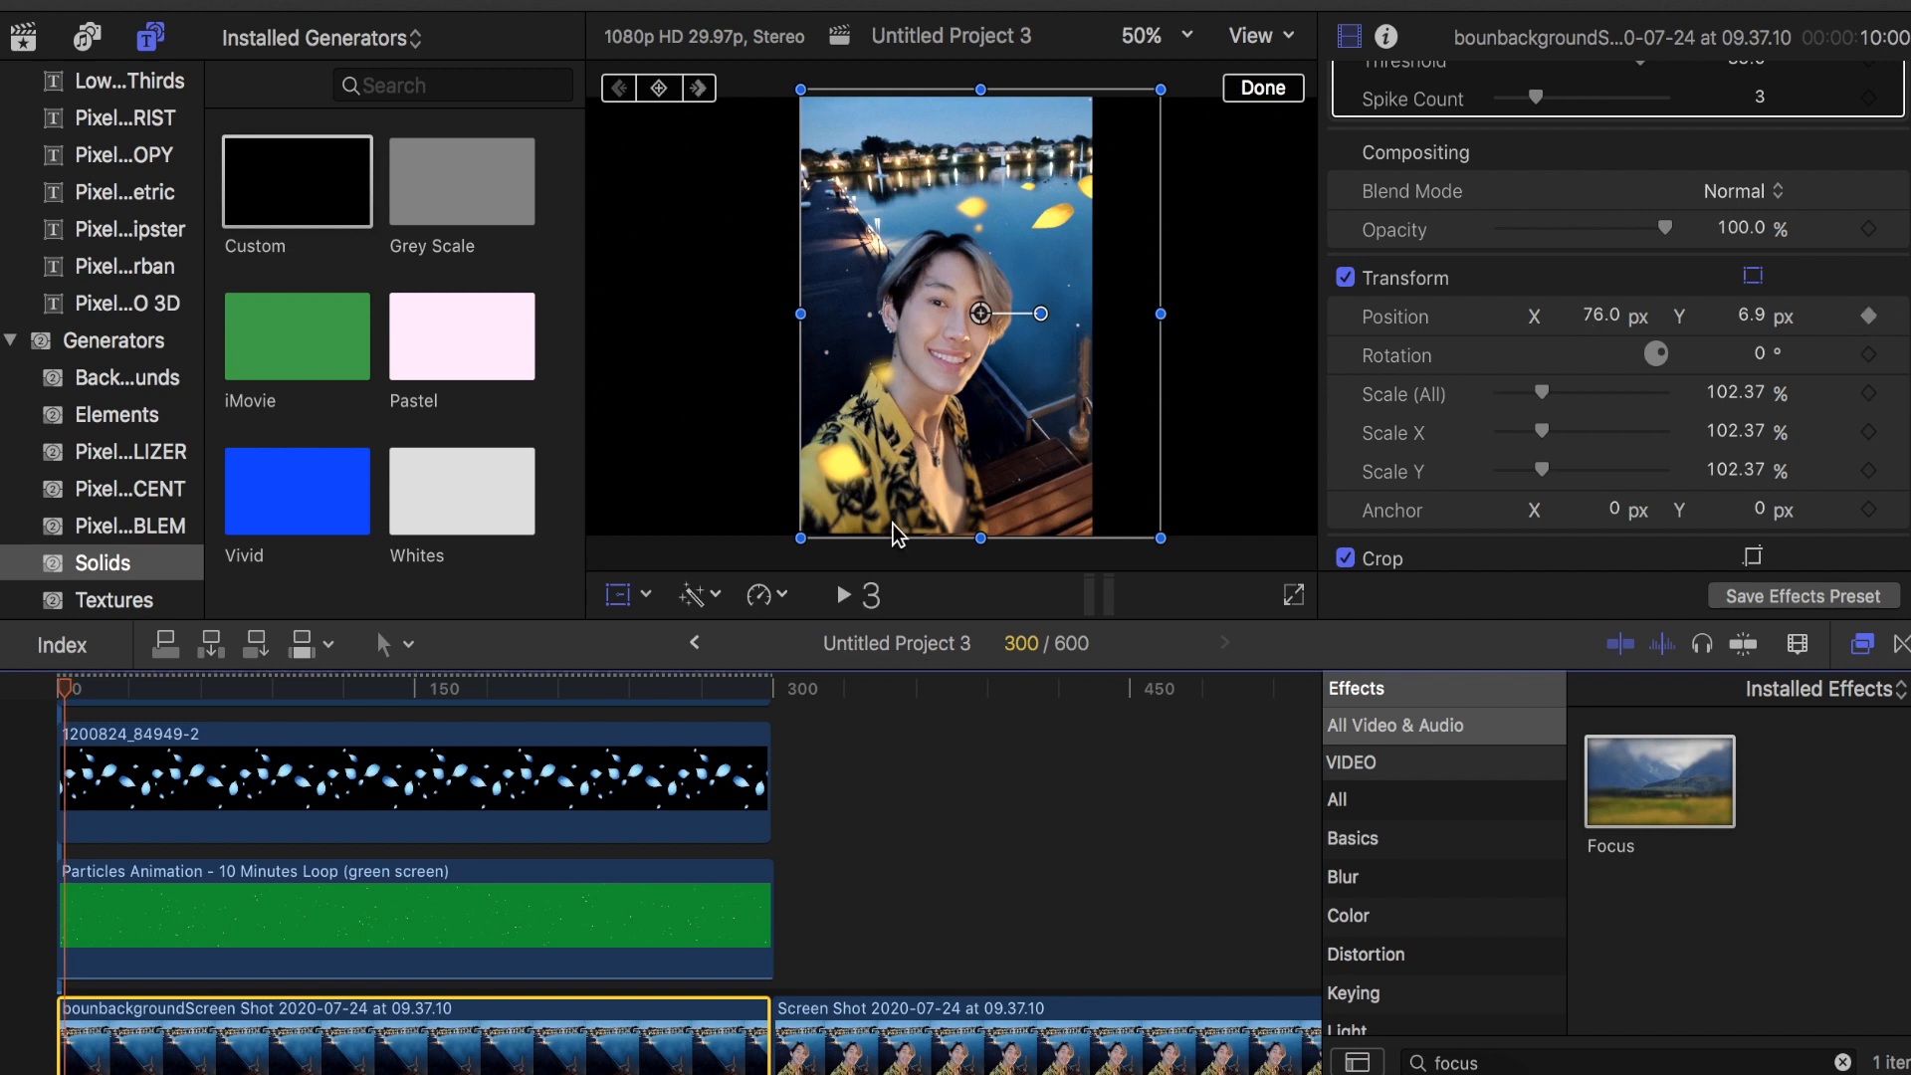
Add a Position keyframe to the background clip at frame 294 and shift the background left for its end position.
drag(68, 696, 765, 738)
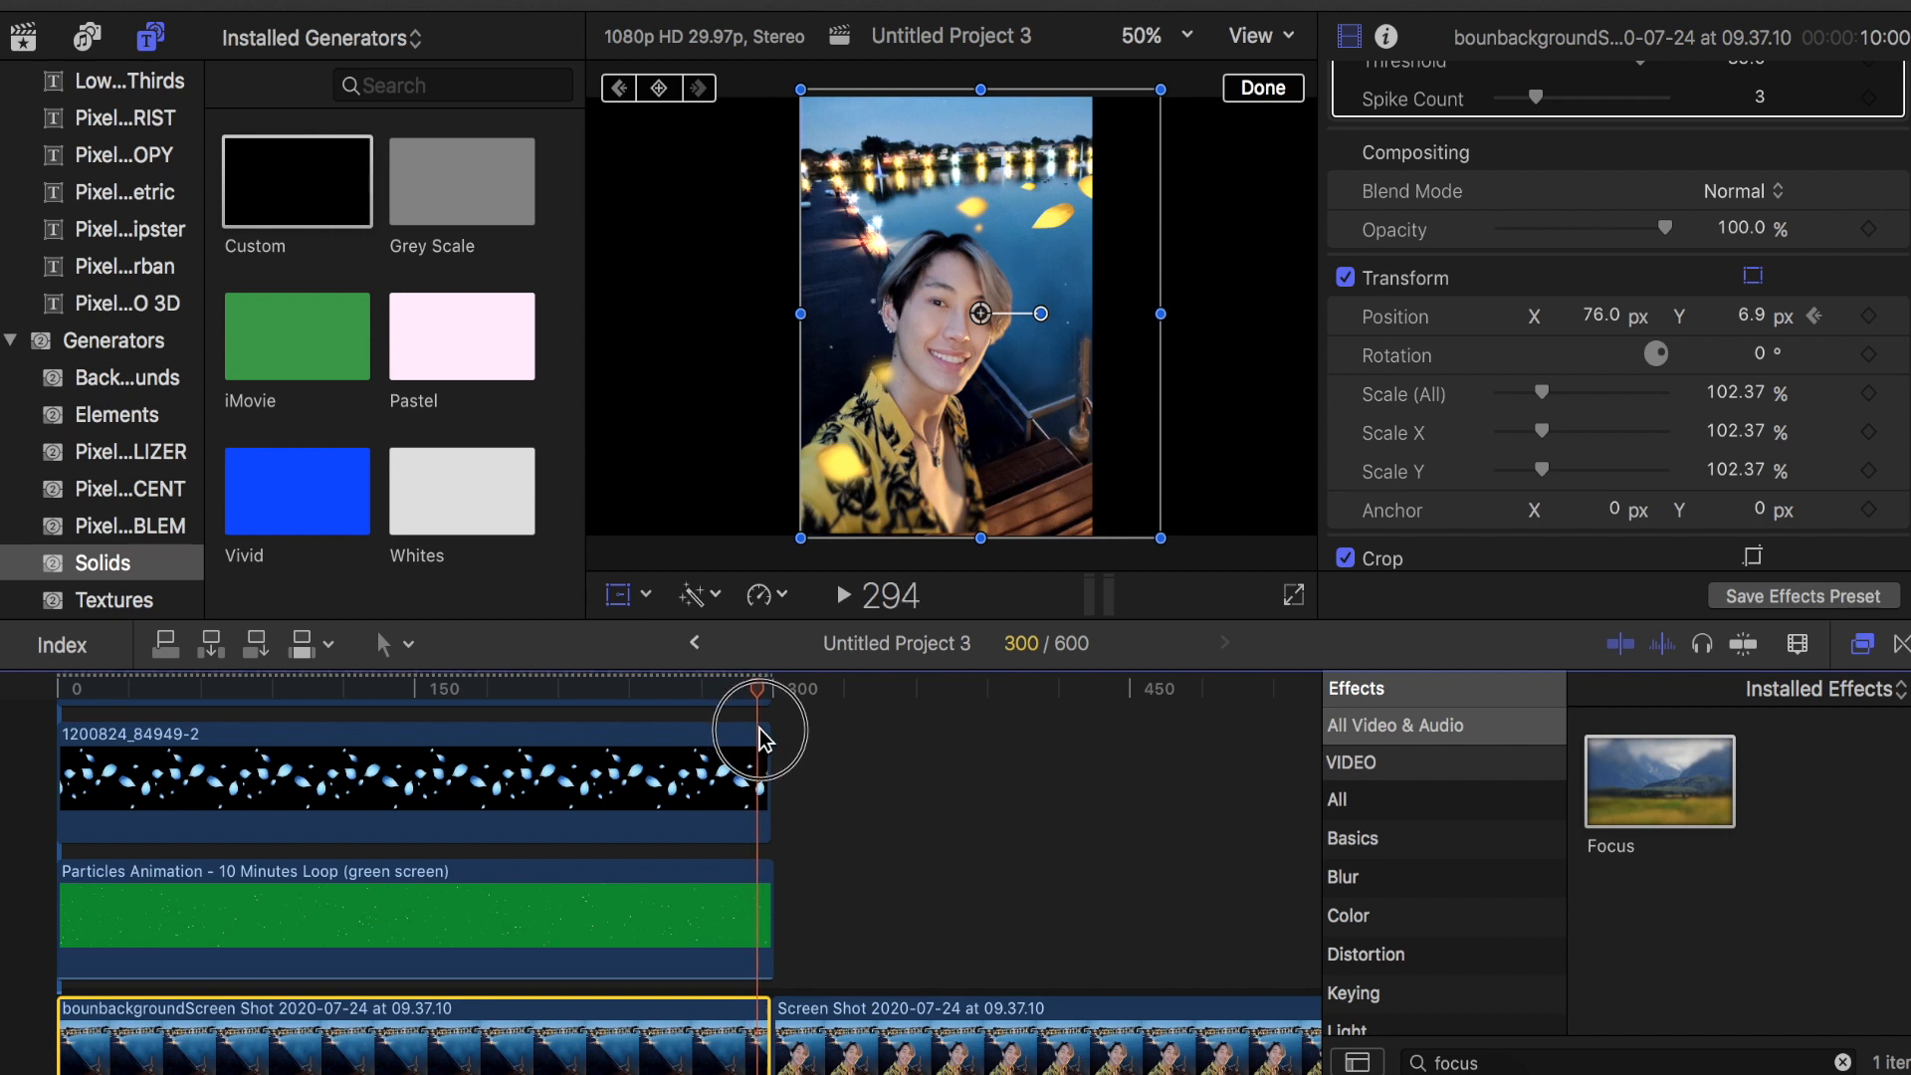
click(1871, 318)
drag(1124, 448, 1057, 450)
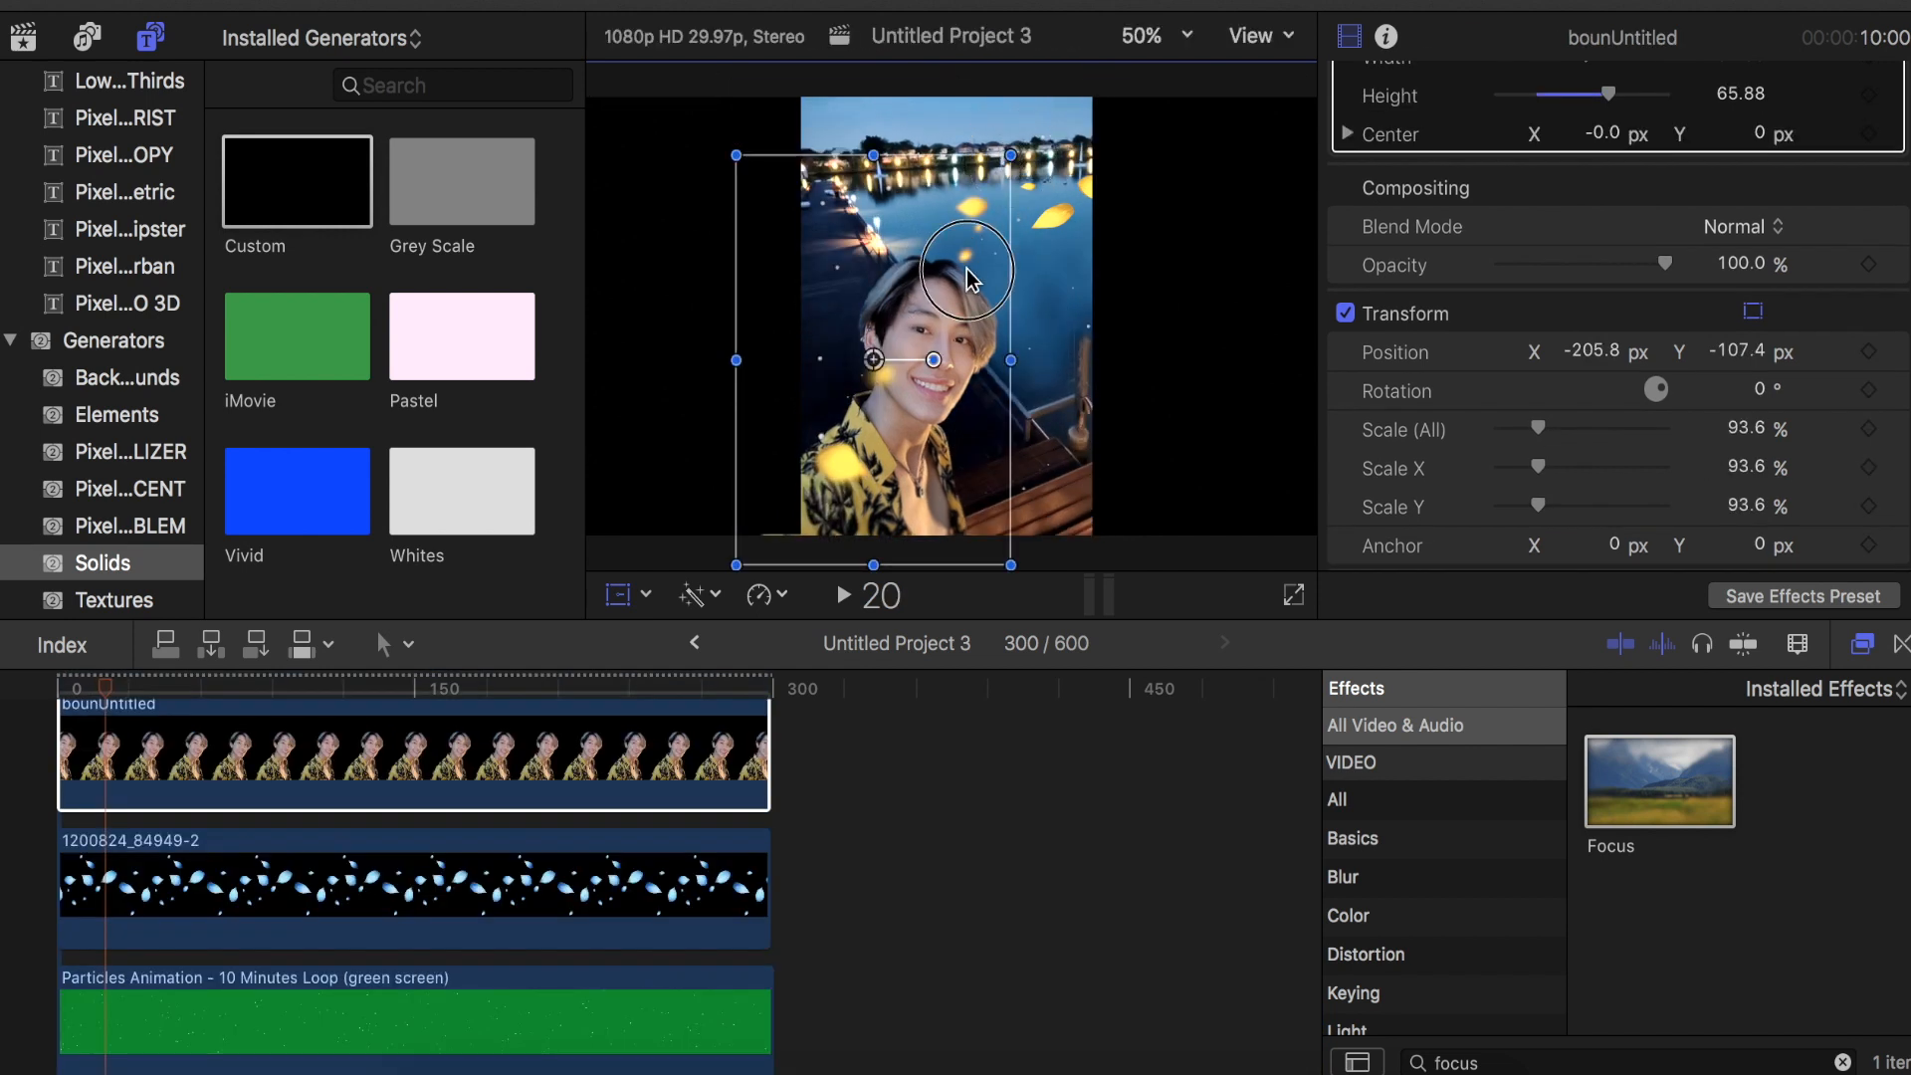
Place bounUntitled at about X -213.7, Y -59.2 px and set its starting Position keyframe near frame 4.
click(970, 261)
drag(969, 260, 961, 271)
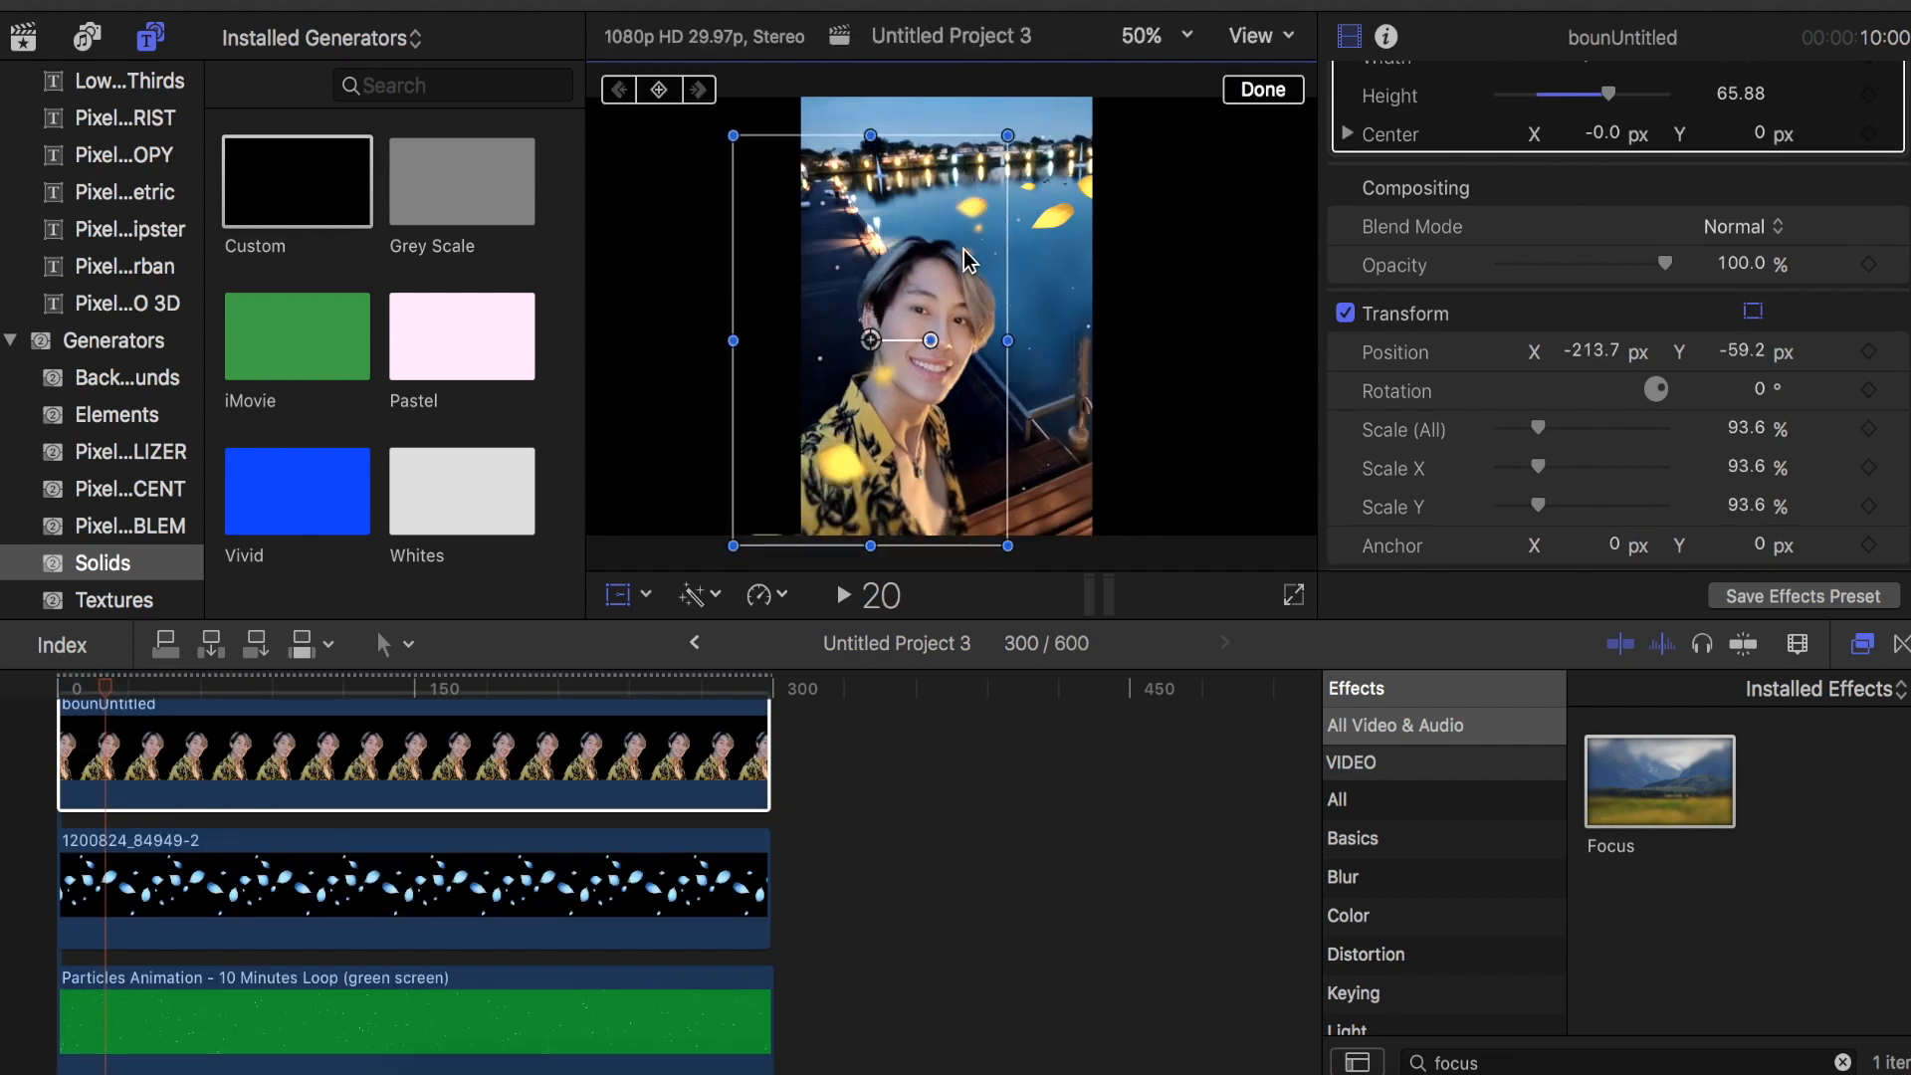
click(67, 694)
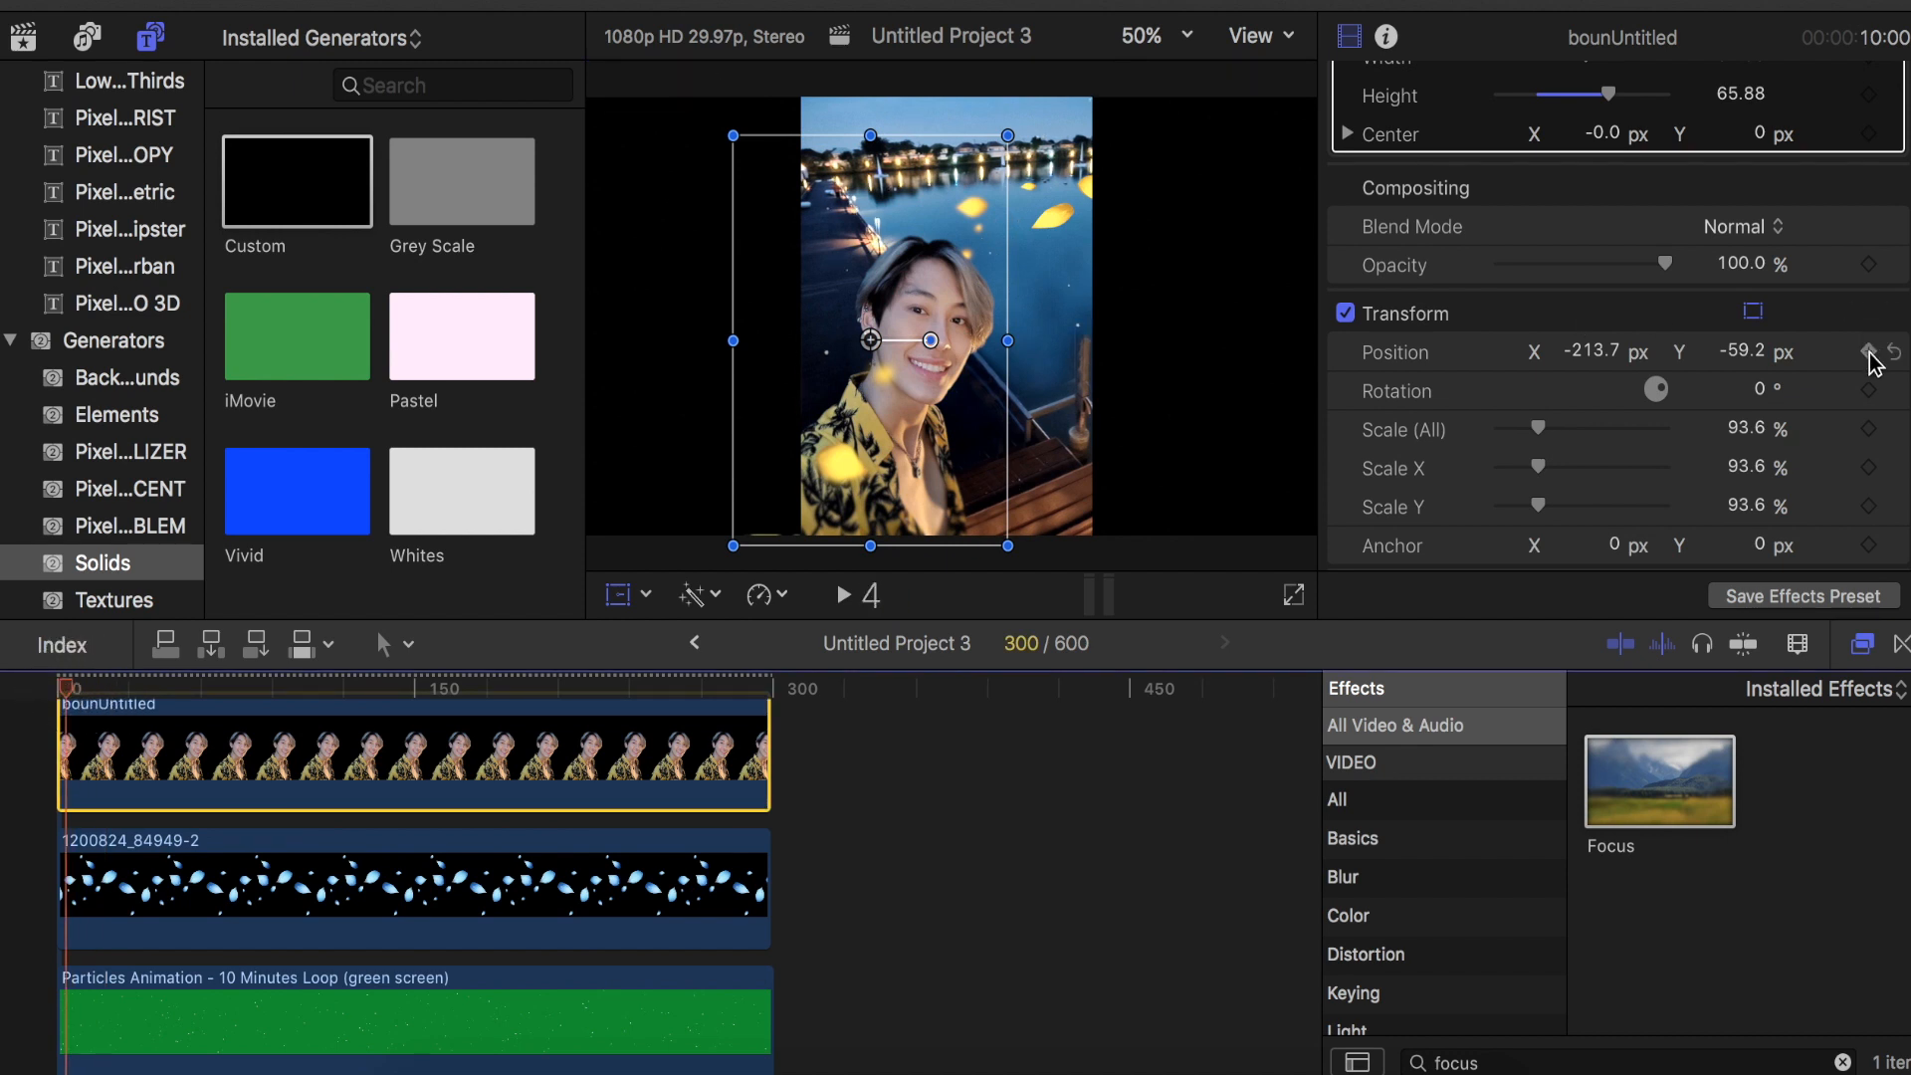
Add a Position keyframe to bounUntitled at frame 293 and move the person right to about X -7.9, Y -33.1 px.
drag(219, 694, 758, 647)
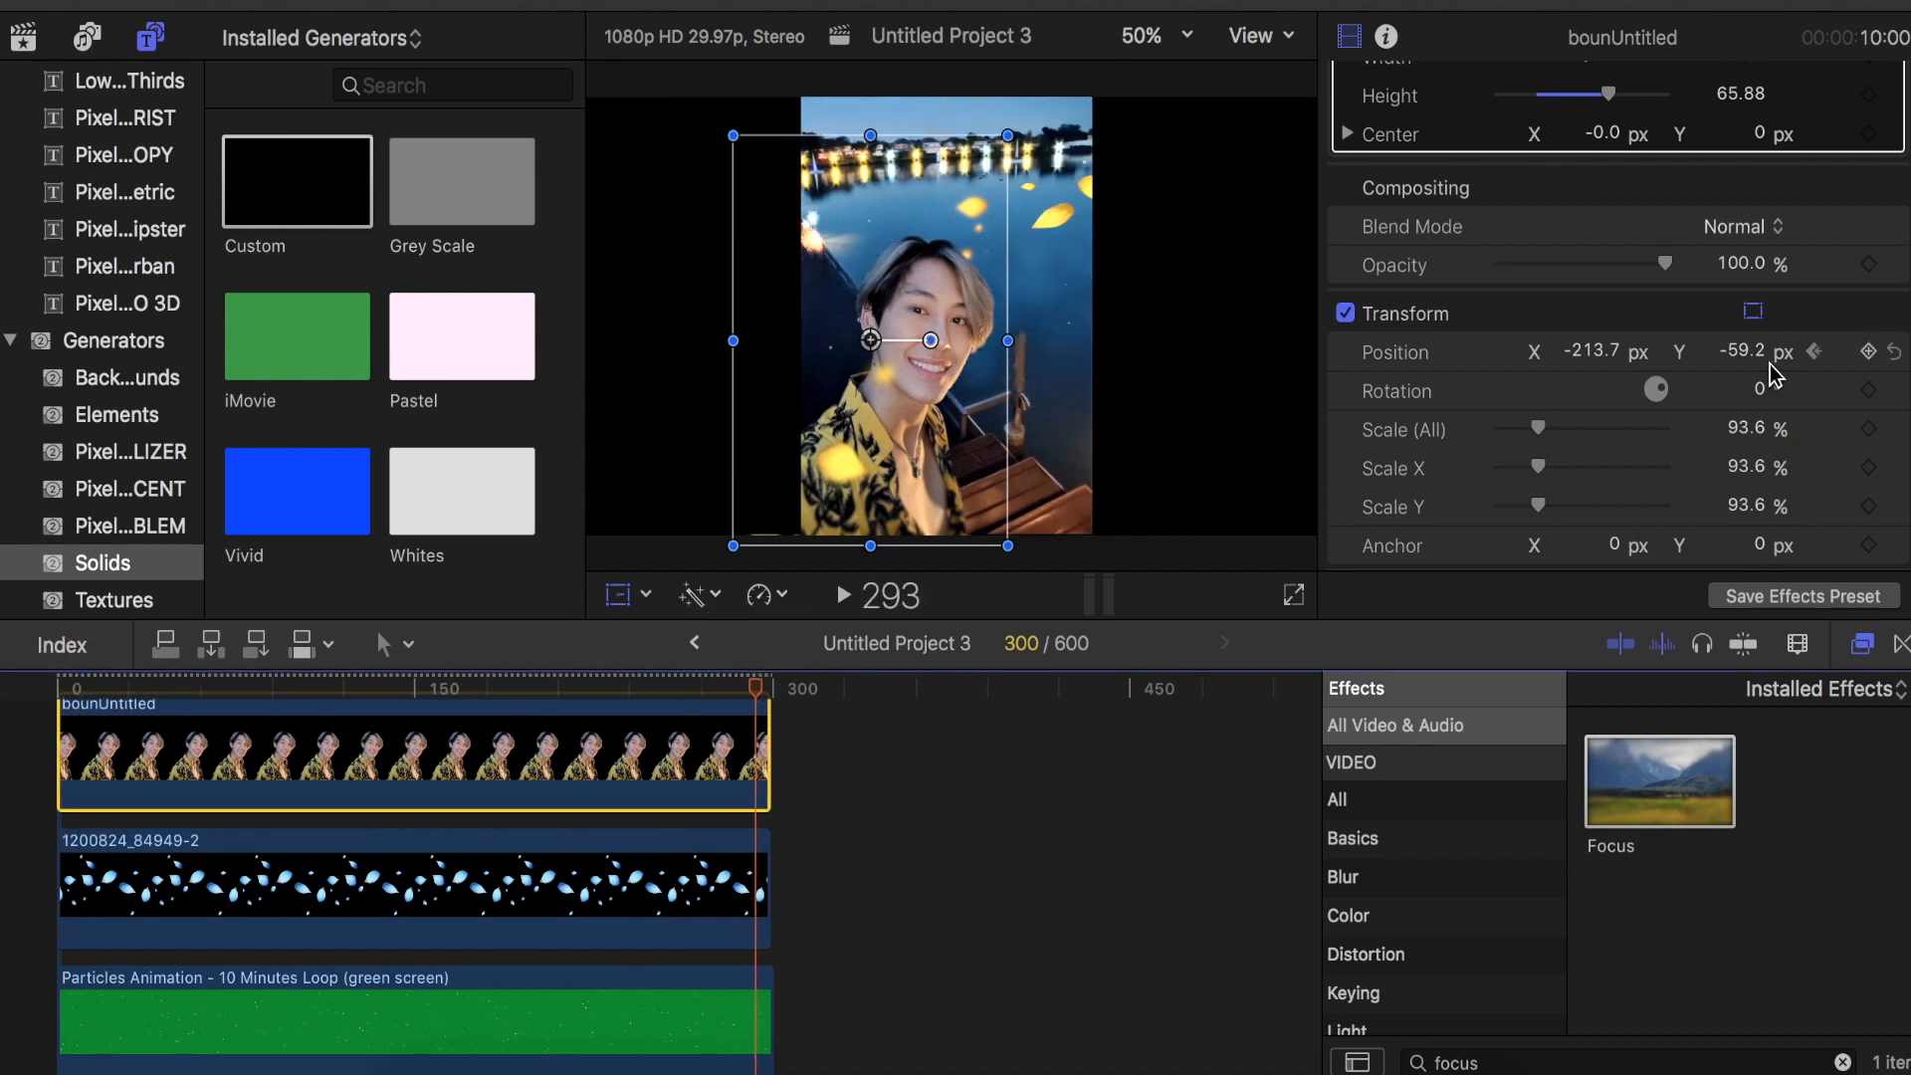
click(1868, 351)
drag(961, 445, 1042, 450)
click(1284, 93)
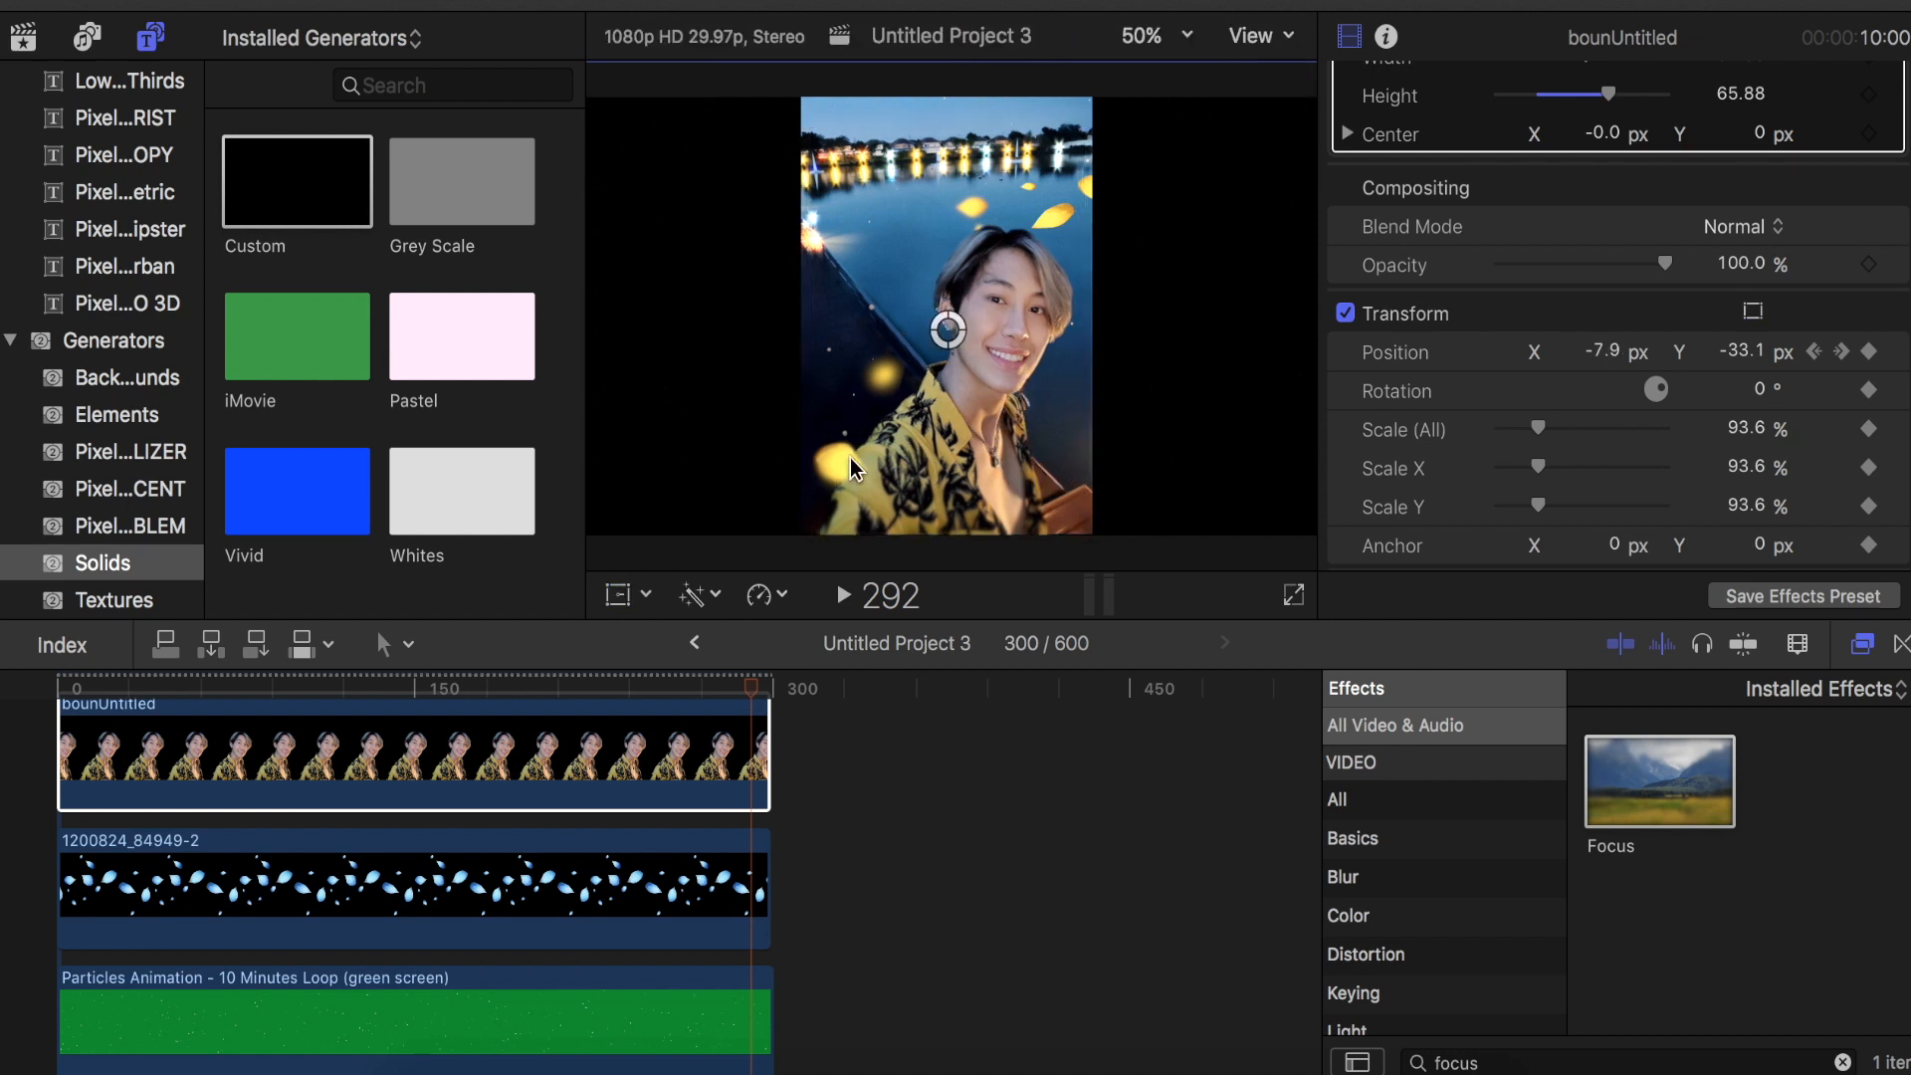
Keyframe the Position of the petal clip below bounUntitled near the clip's beginning and at its end.
drag(757, 687, 88, 725)
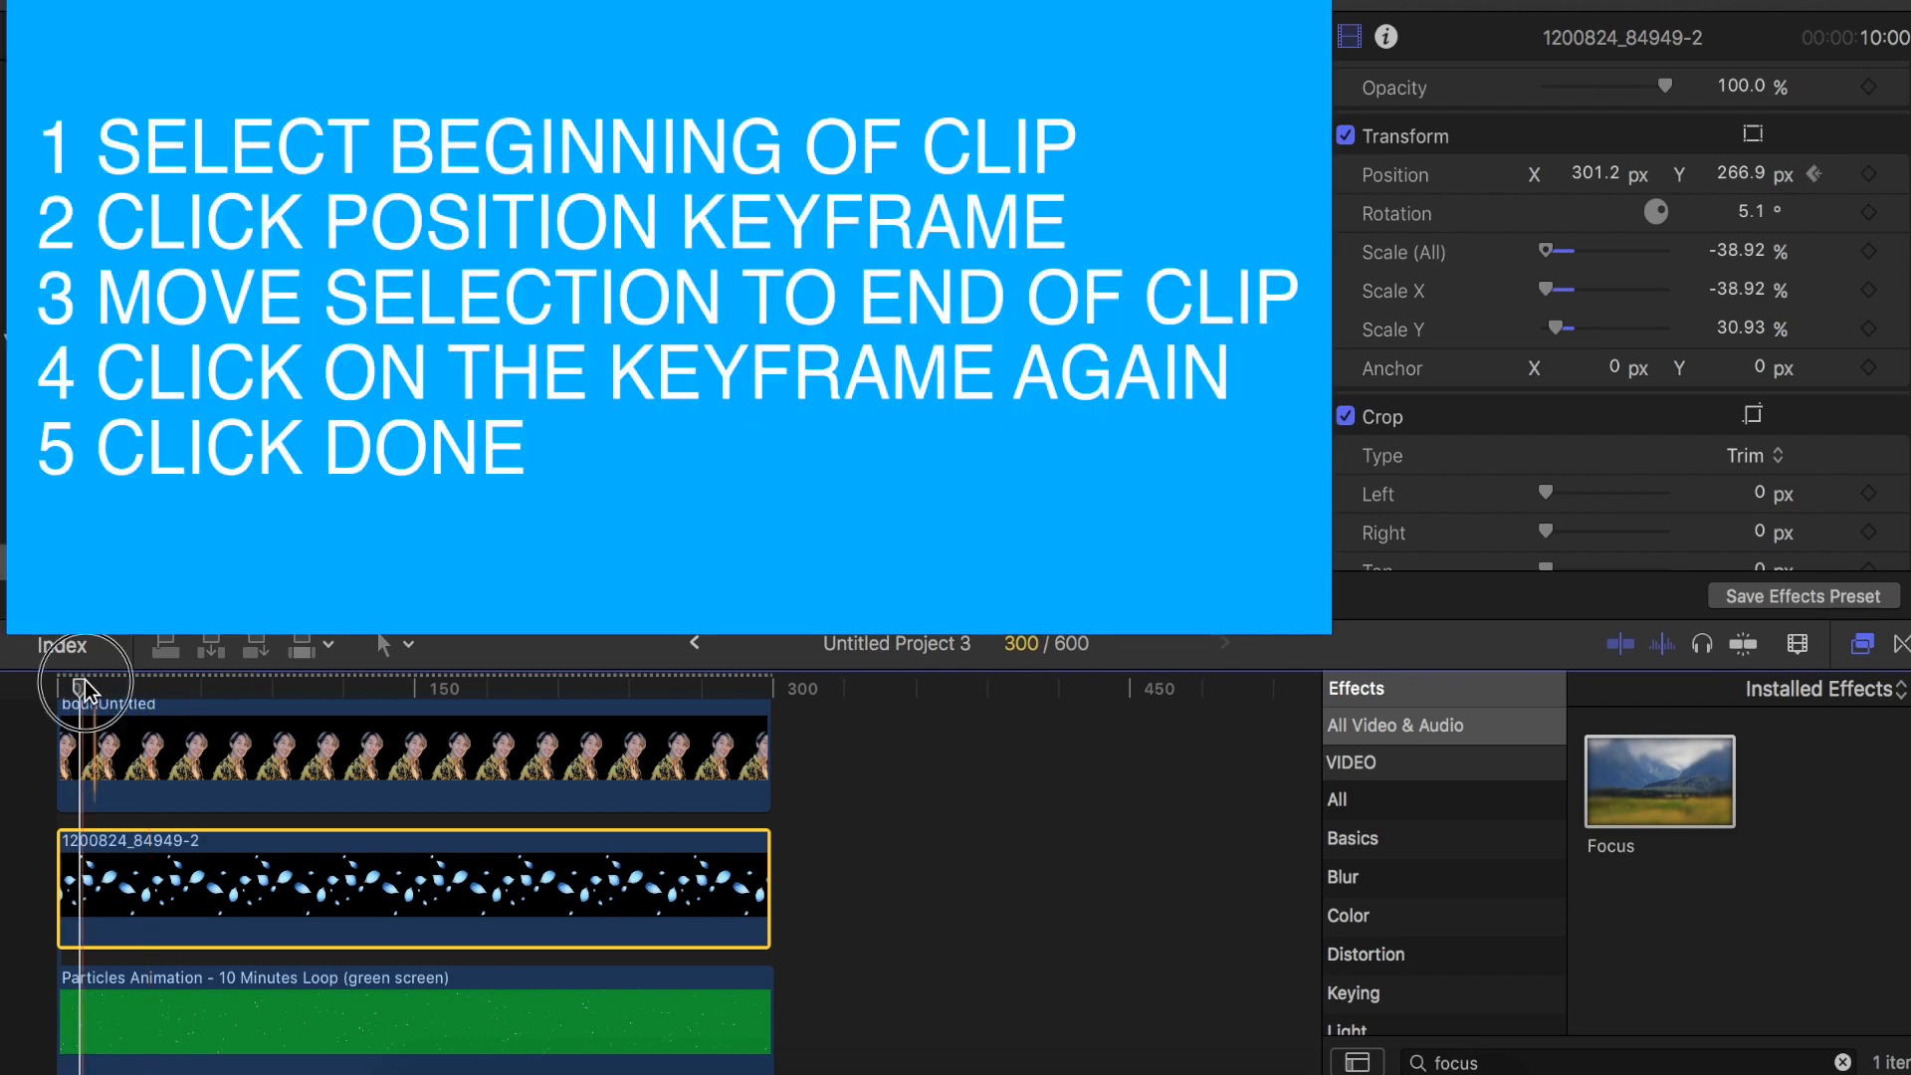
drag(85, 687, 760, 737)
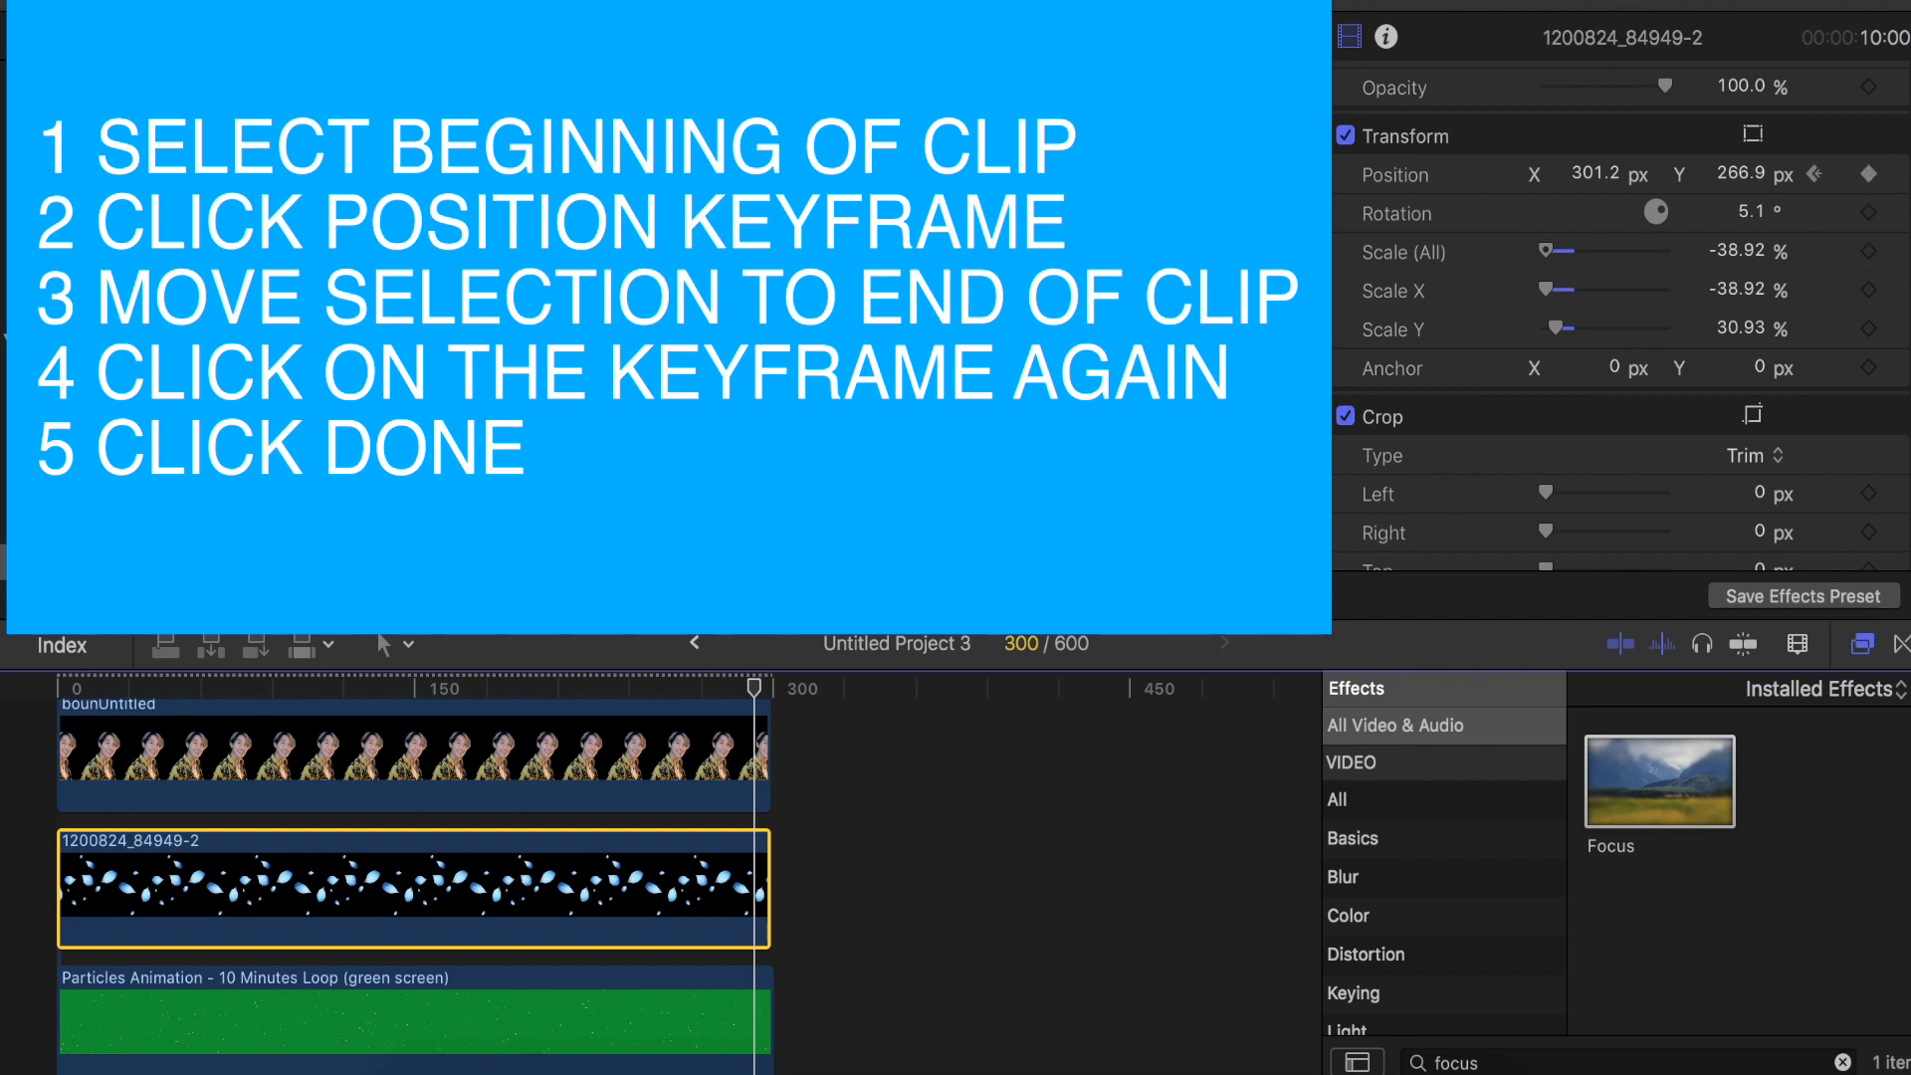
click(587, 598)
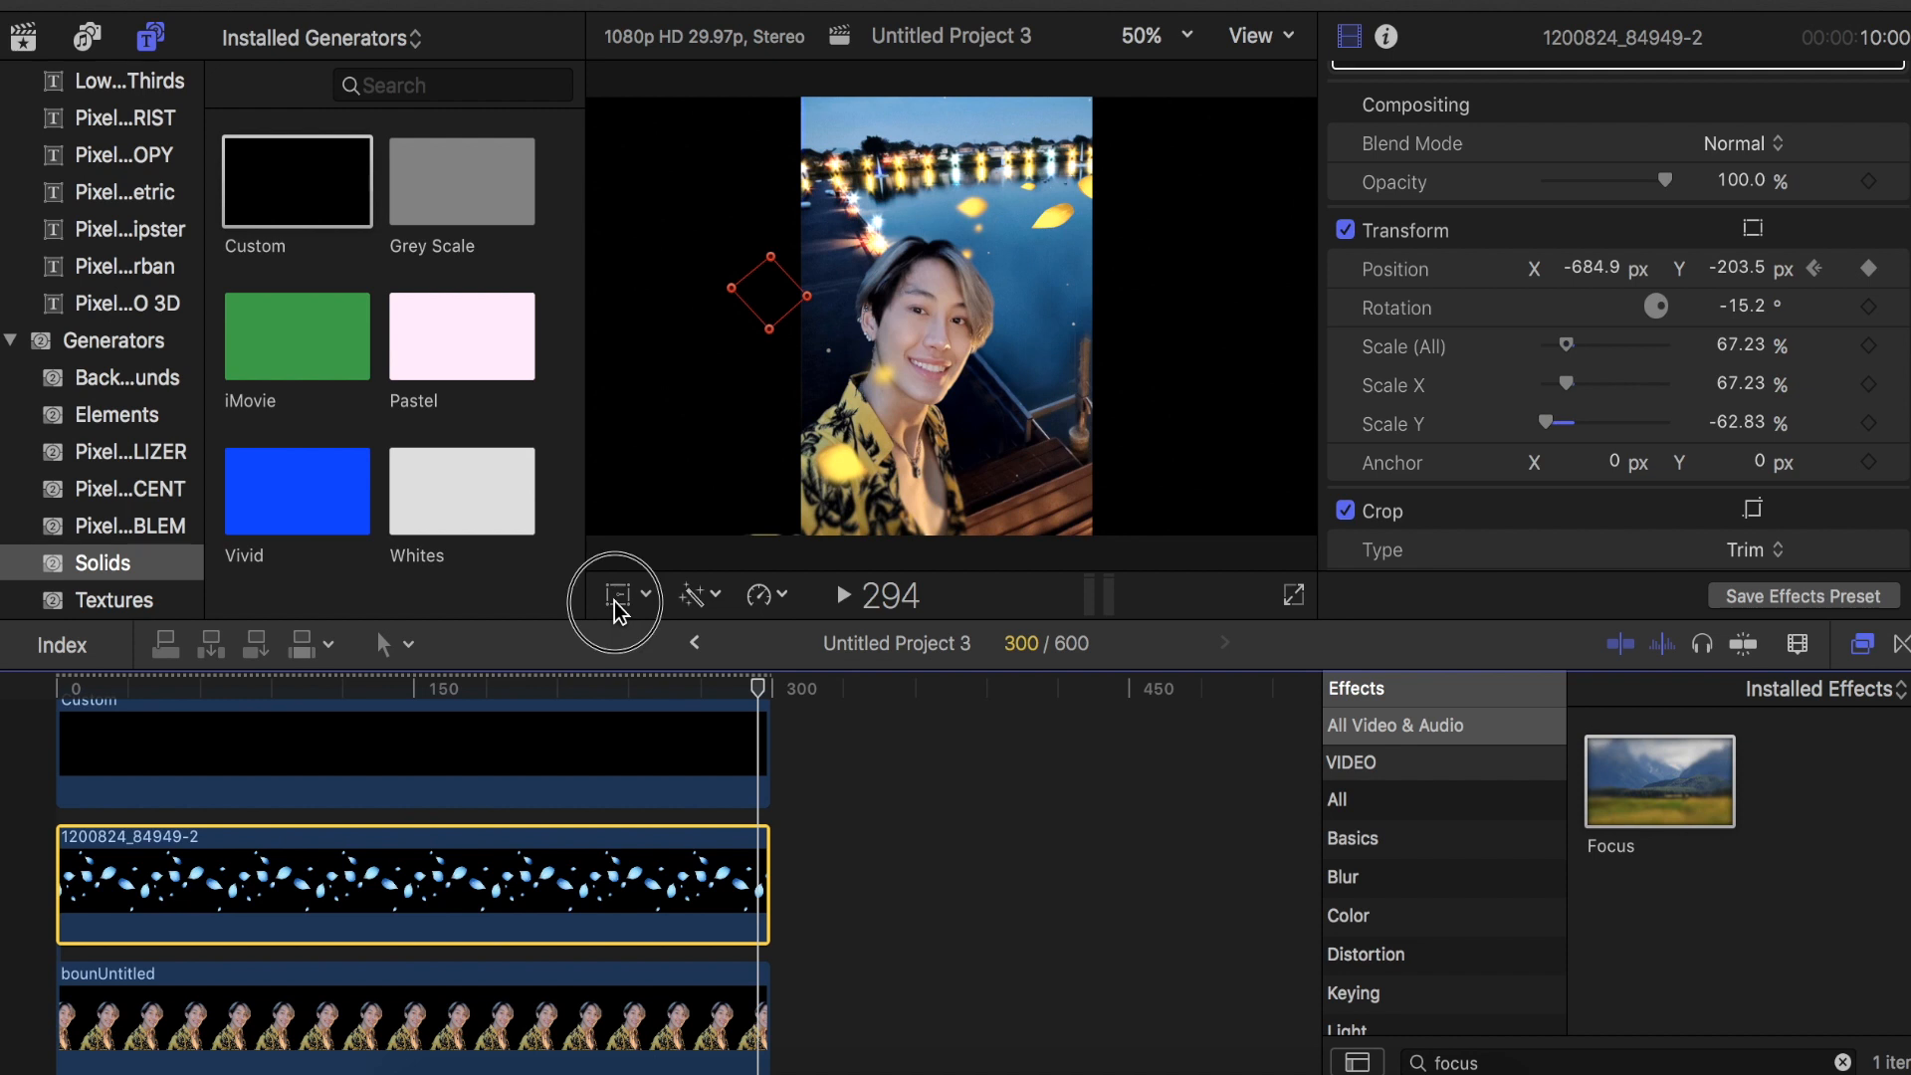
Move the front petals diagonally down to about X 360.4, Y -489.4 px at the frame 294 Position keyframe.
click(617, 597)
drag(673, 458, 1083, 575)
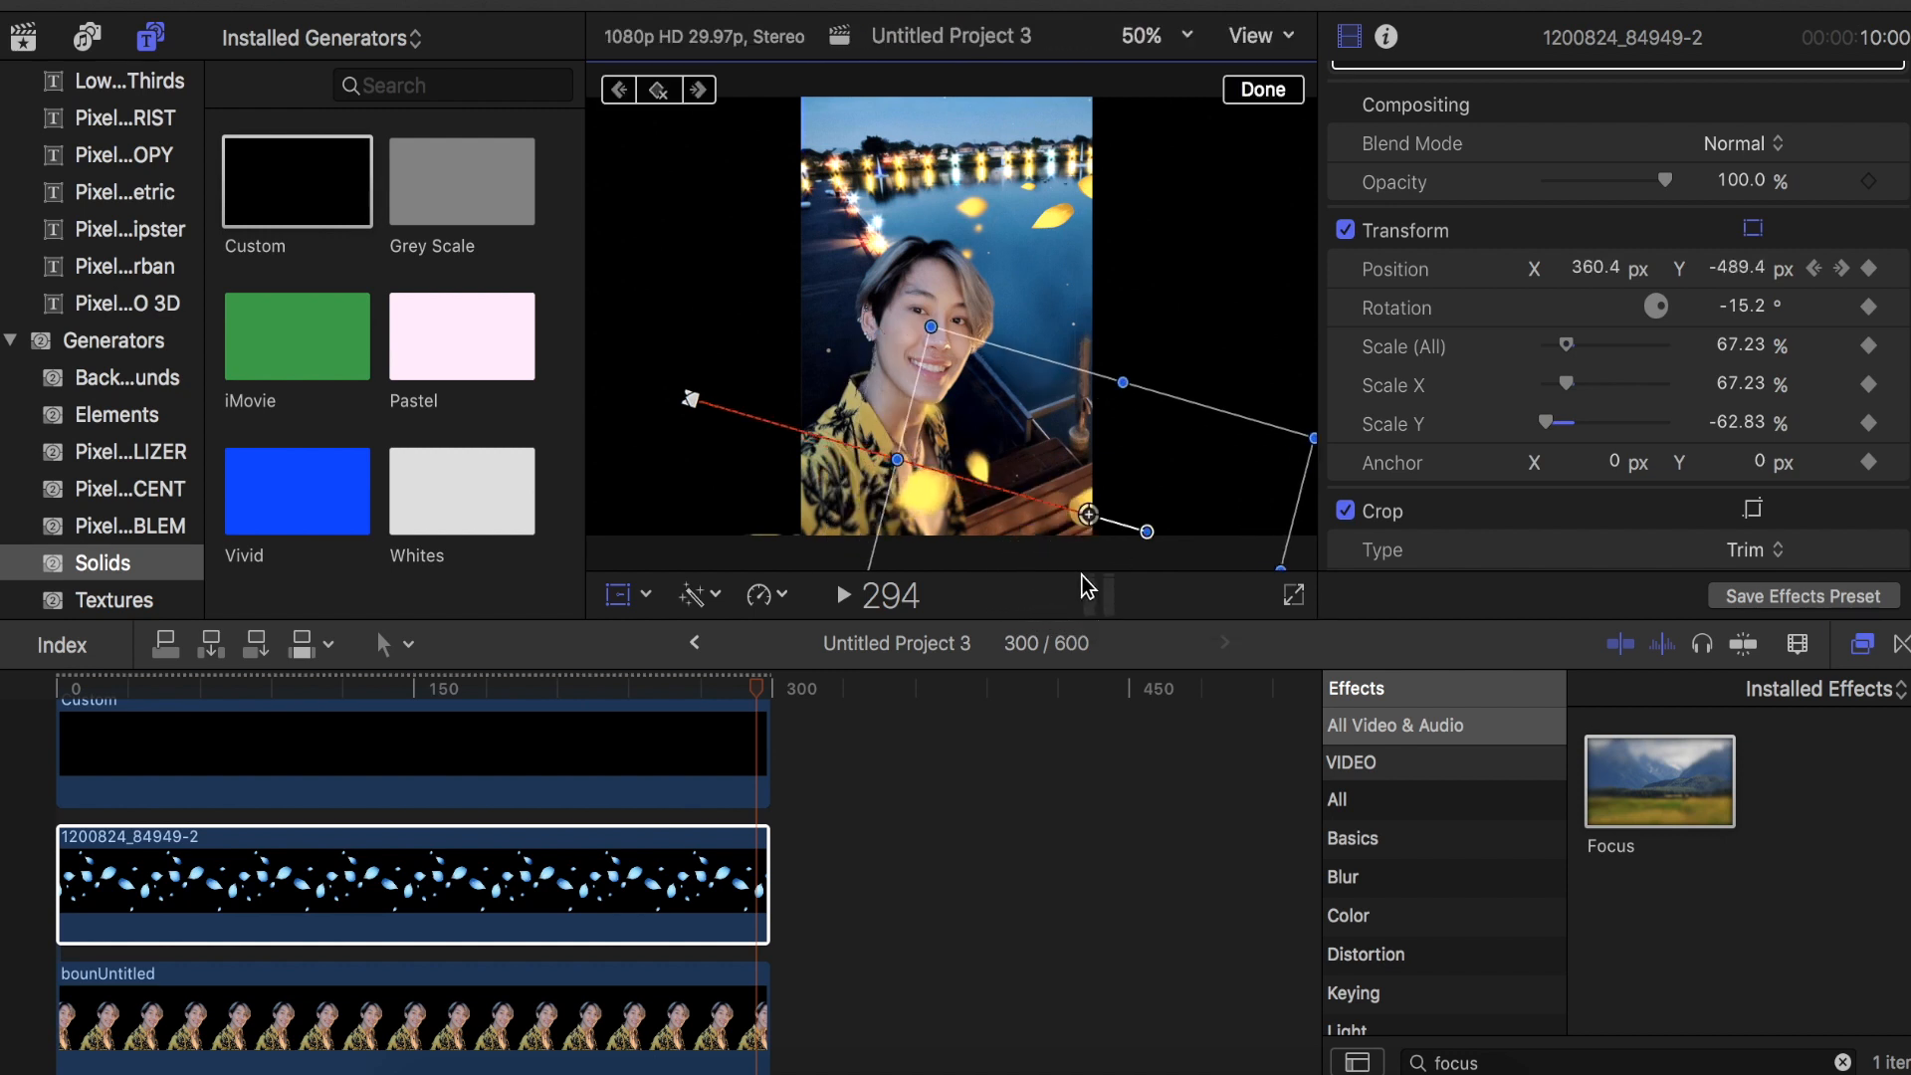
click(1263, 91)
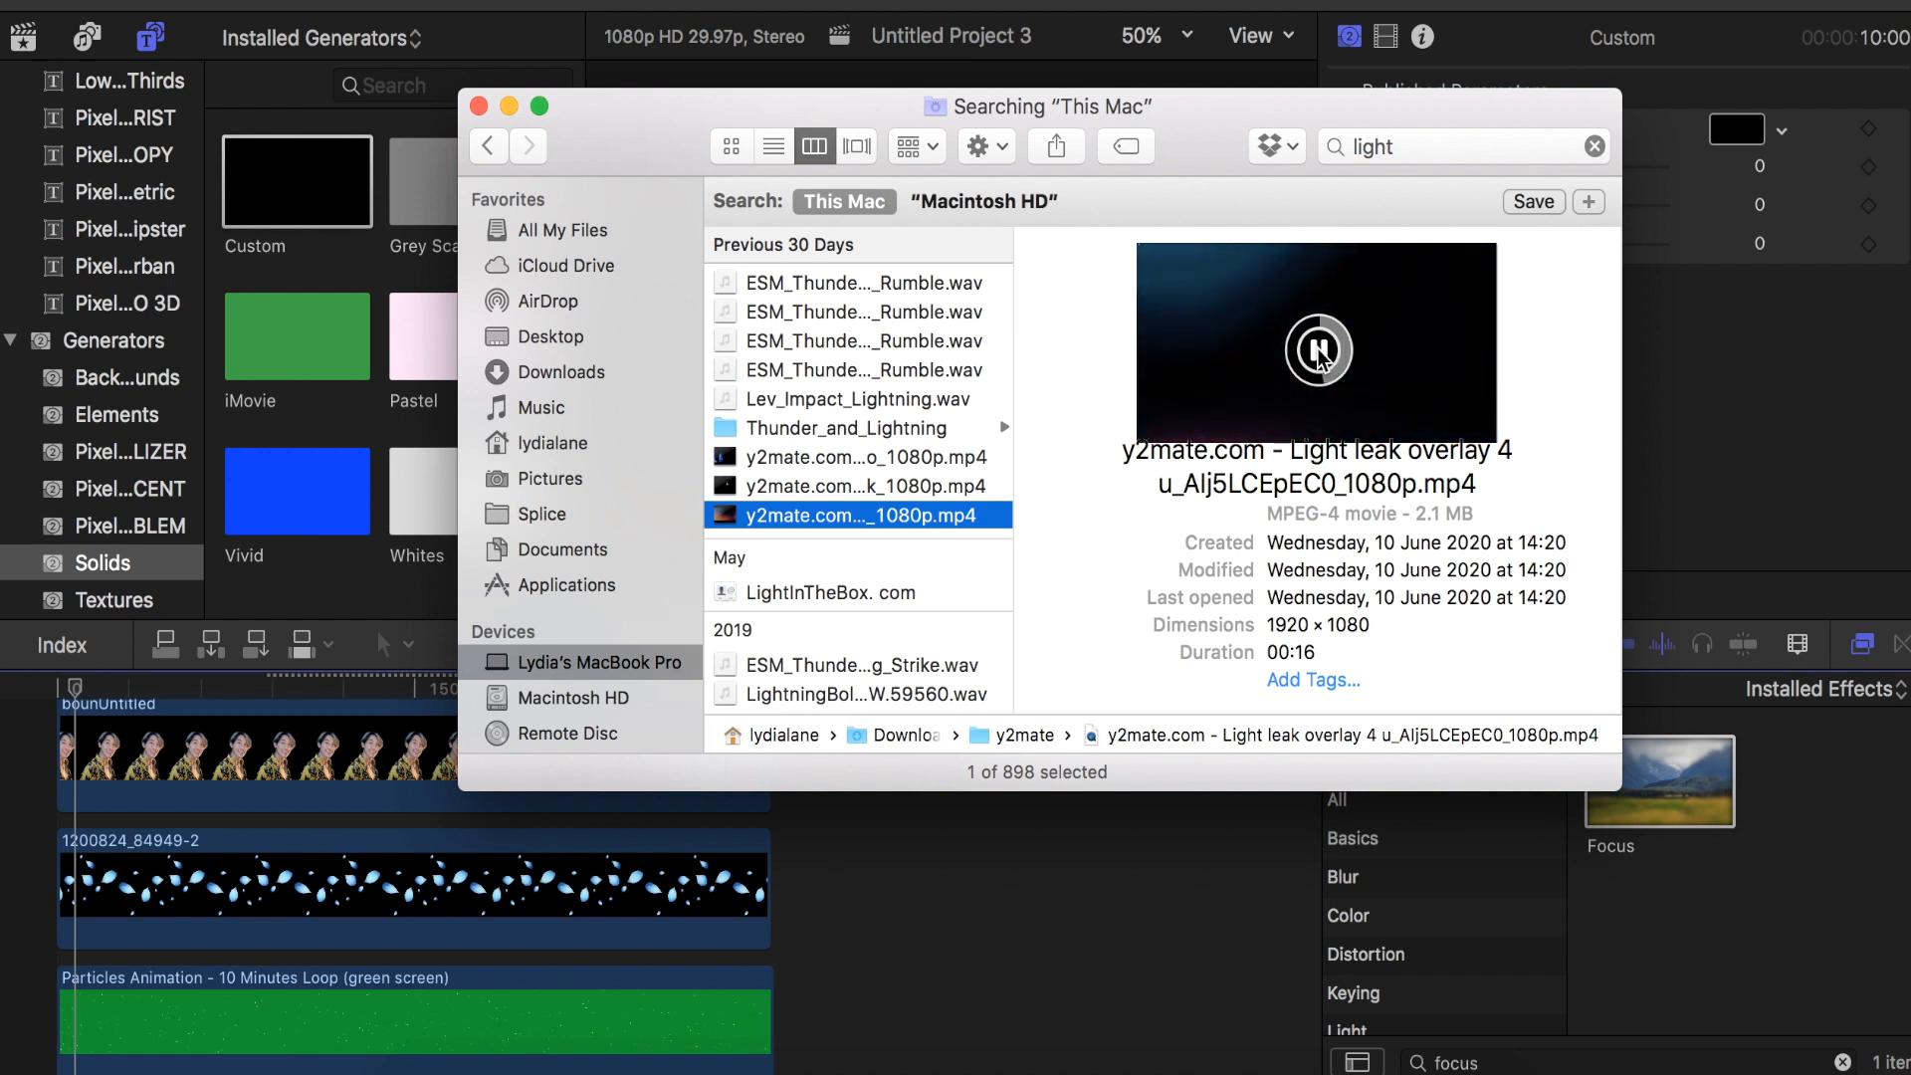
Add the Light leak overlay 4 video with its Blend Mode set to Add, placed over the scene at the timeline's start.
drag(814, 940, 850, 941)
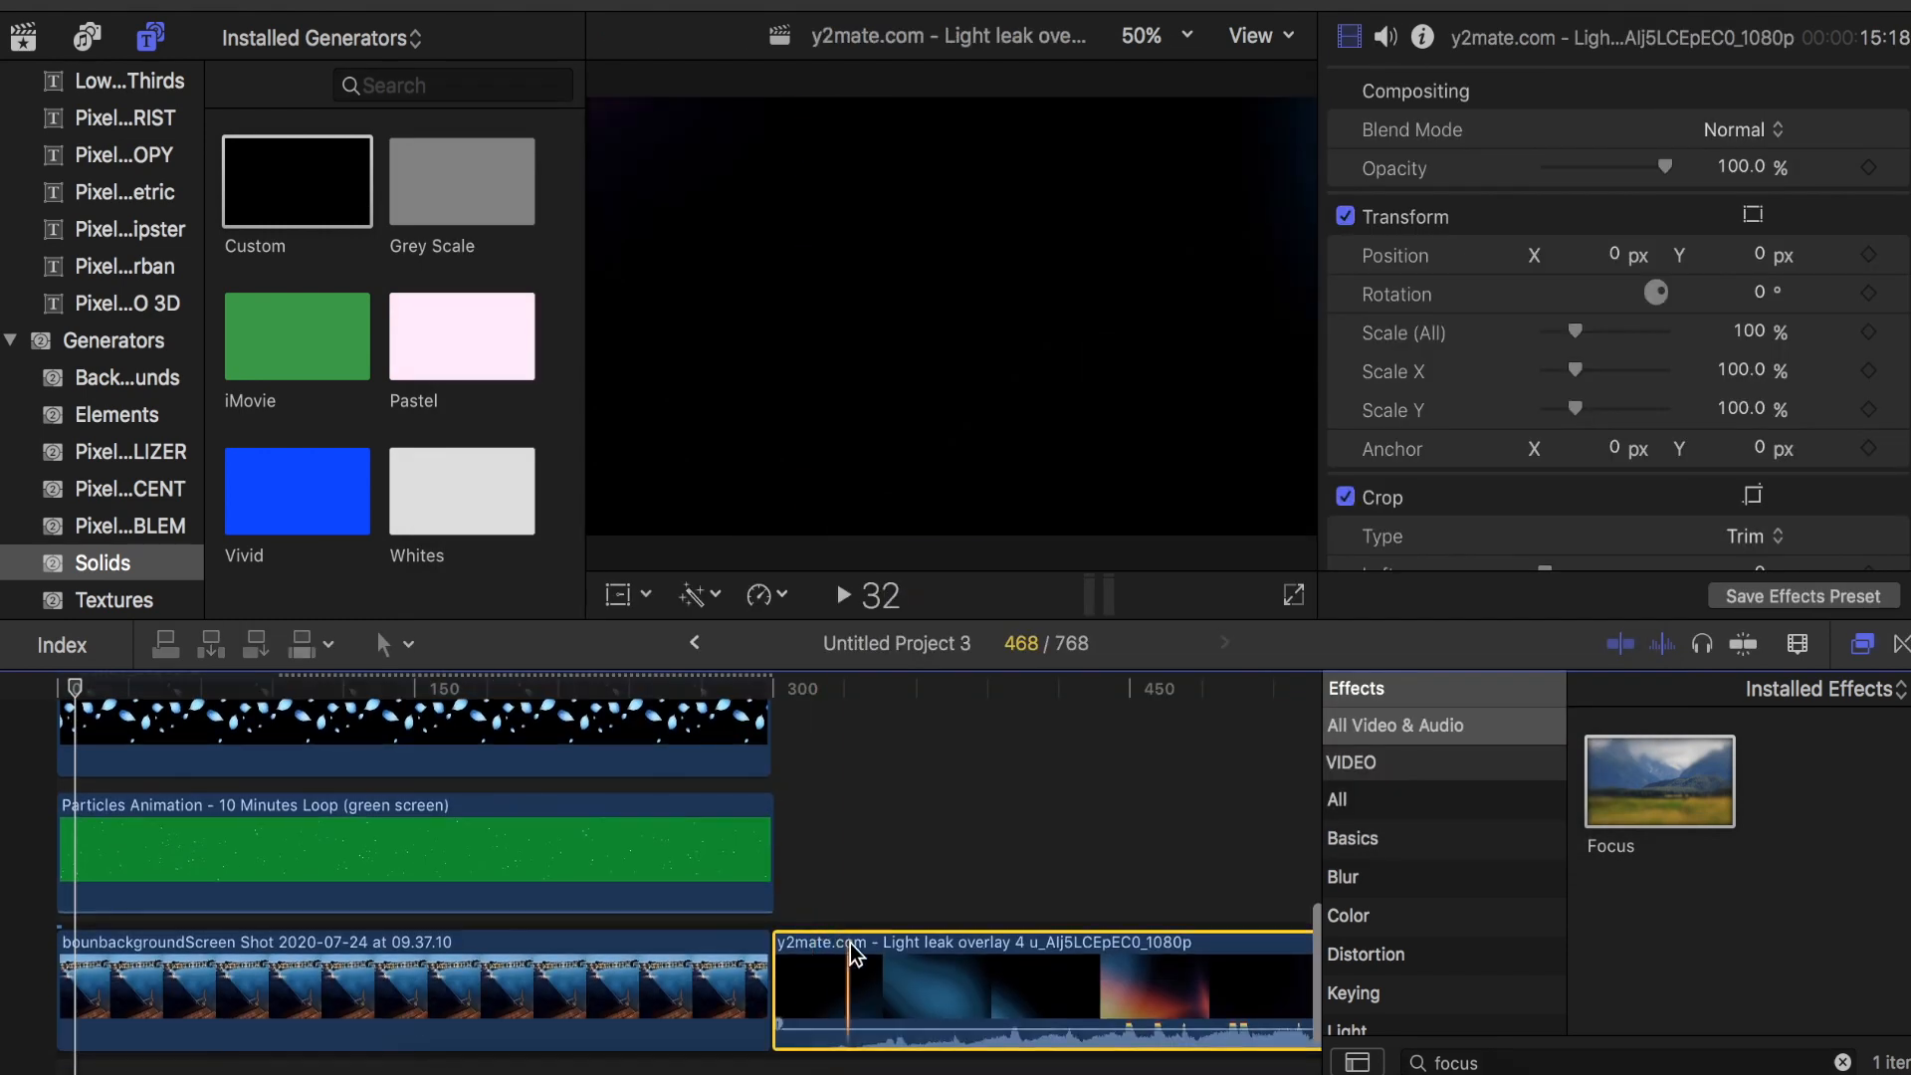
click(1744, 130)
click(1727, 340)
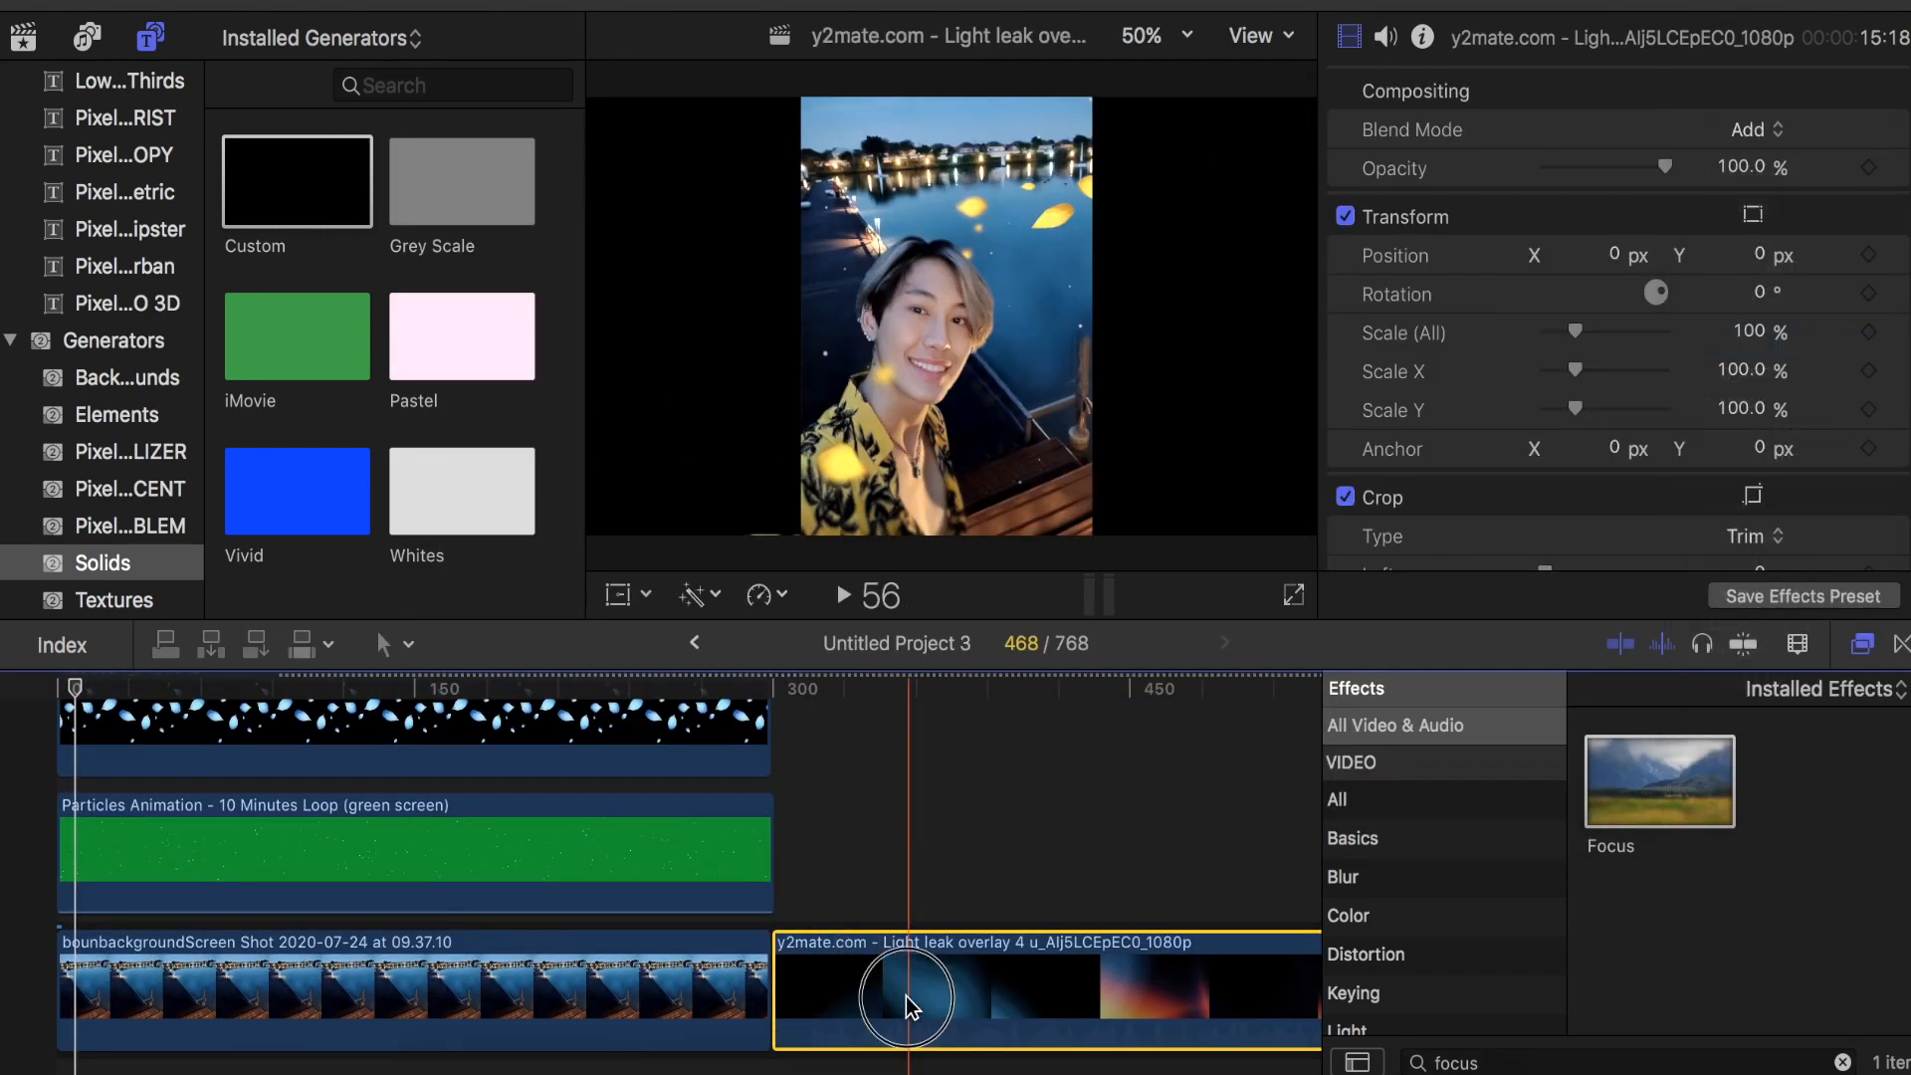
drag(905, 995, 75, 695)
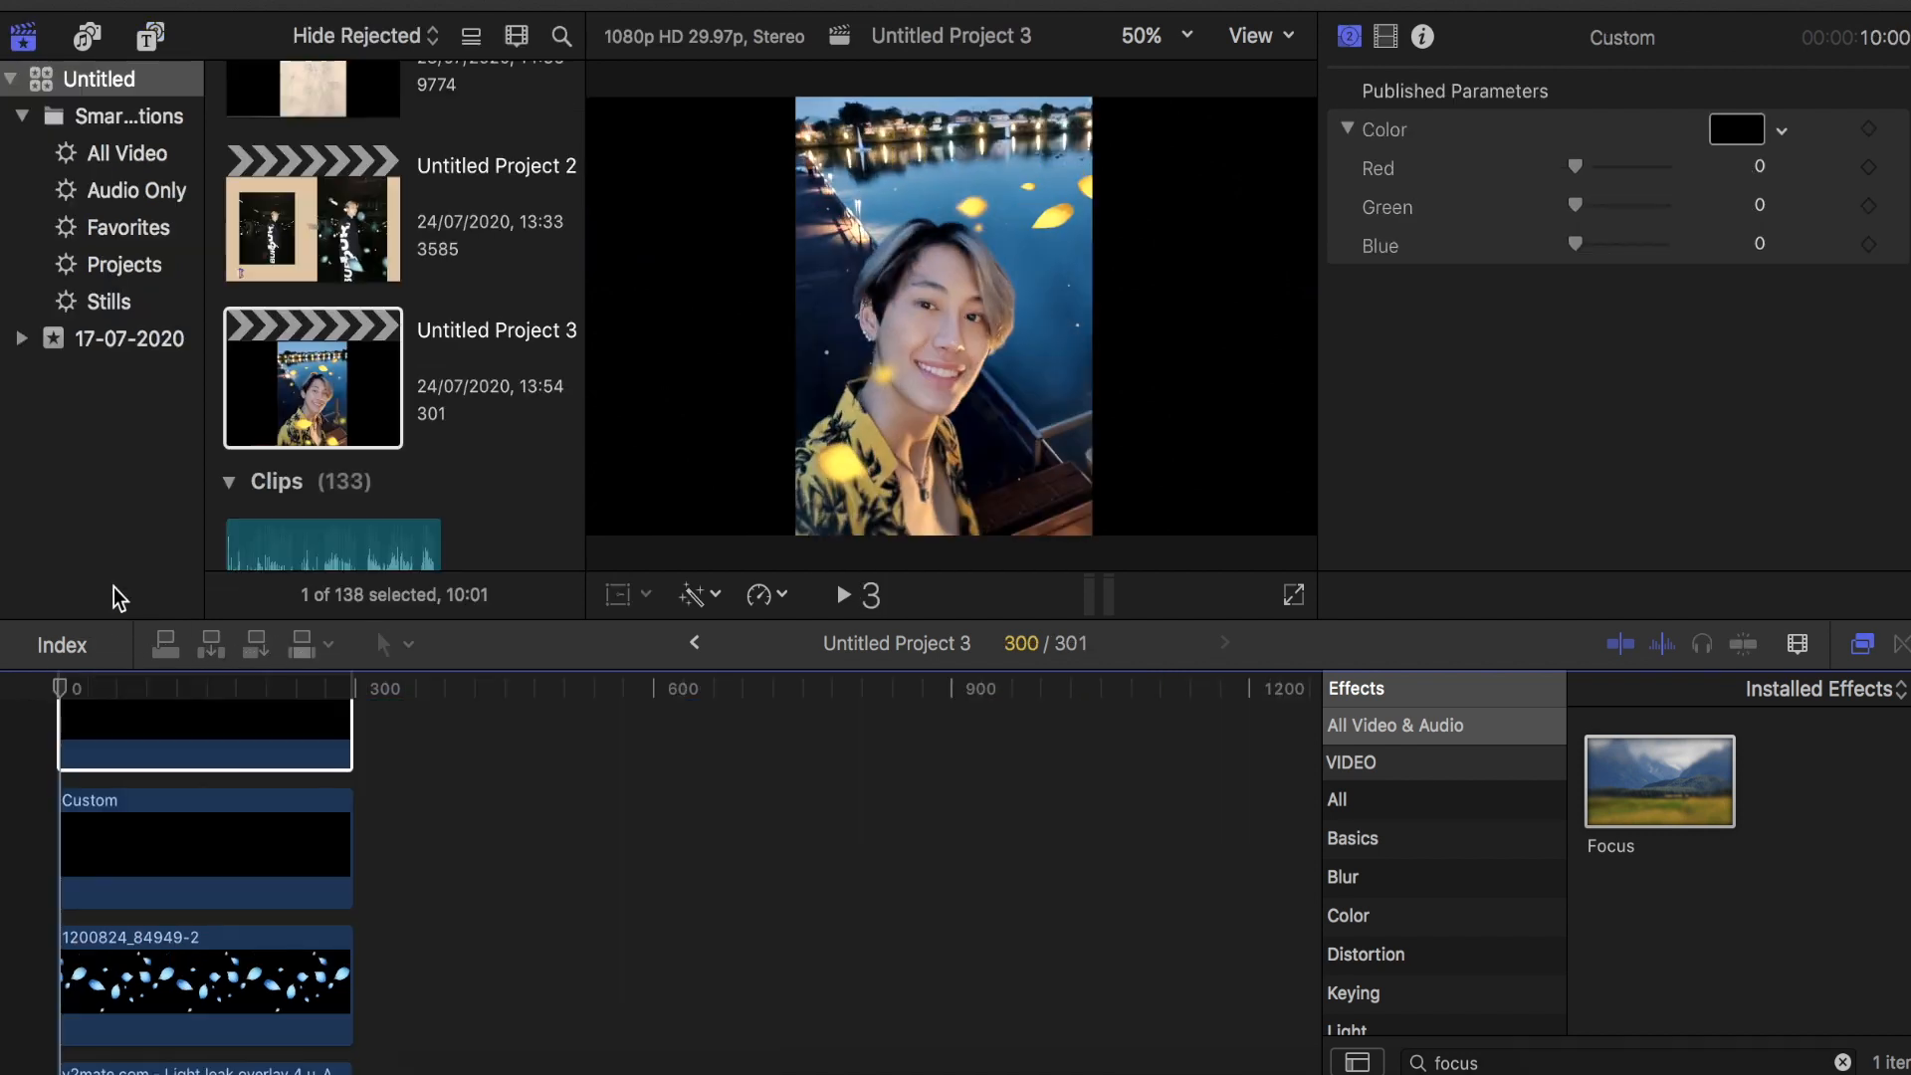
Play the layered animation from the start of the timeline.
click(63, 699)
key(space)
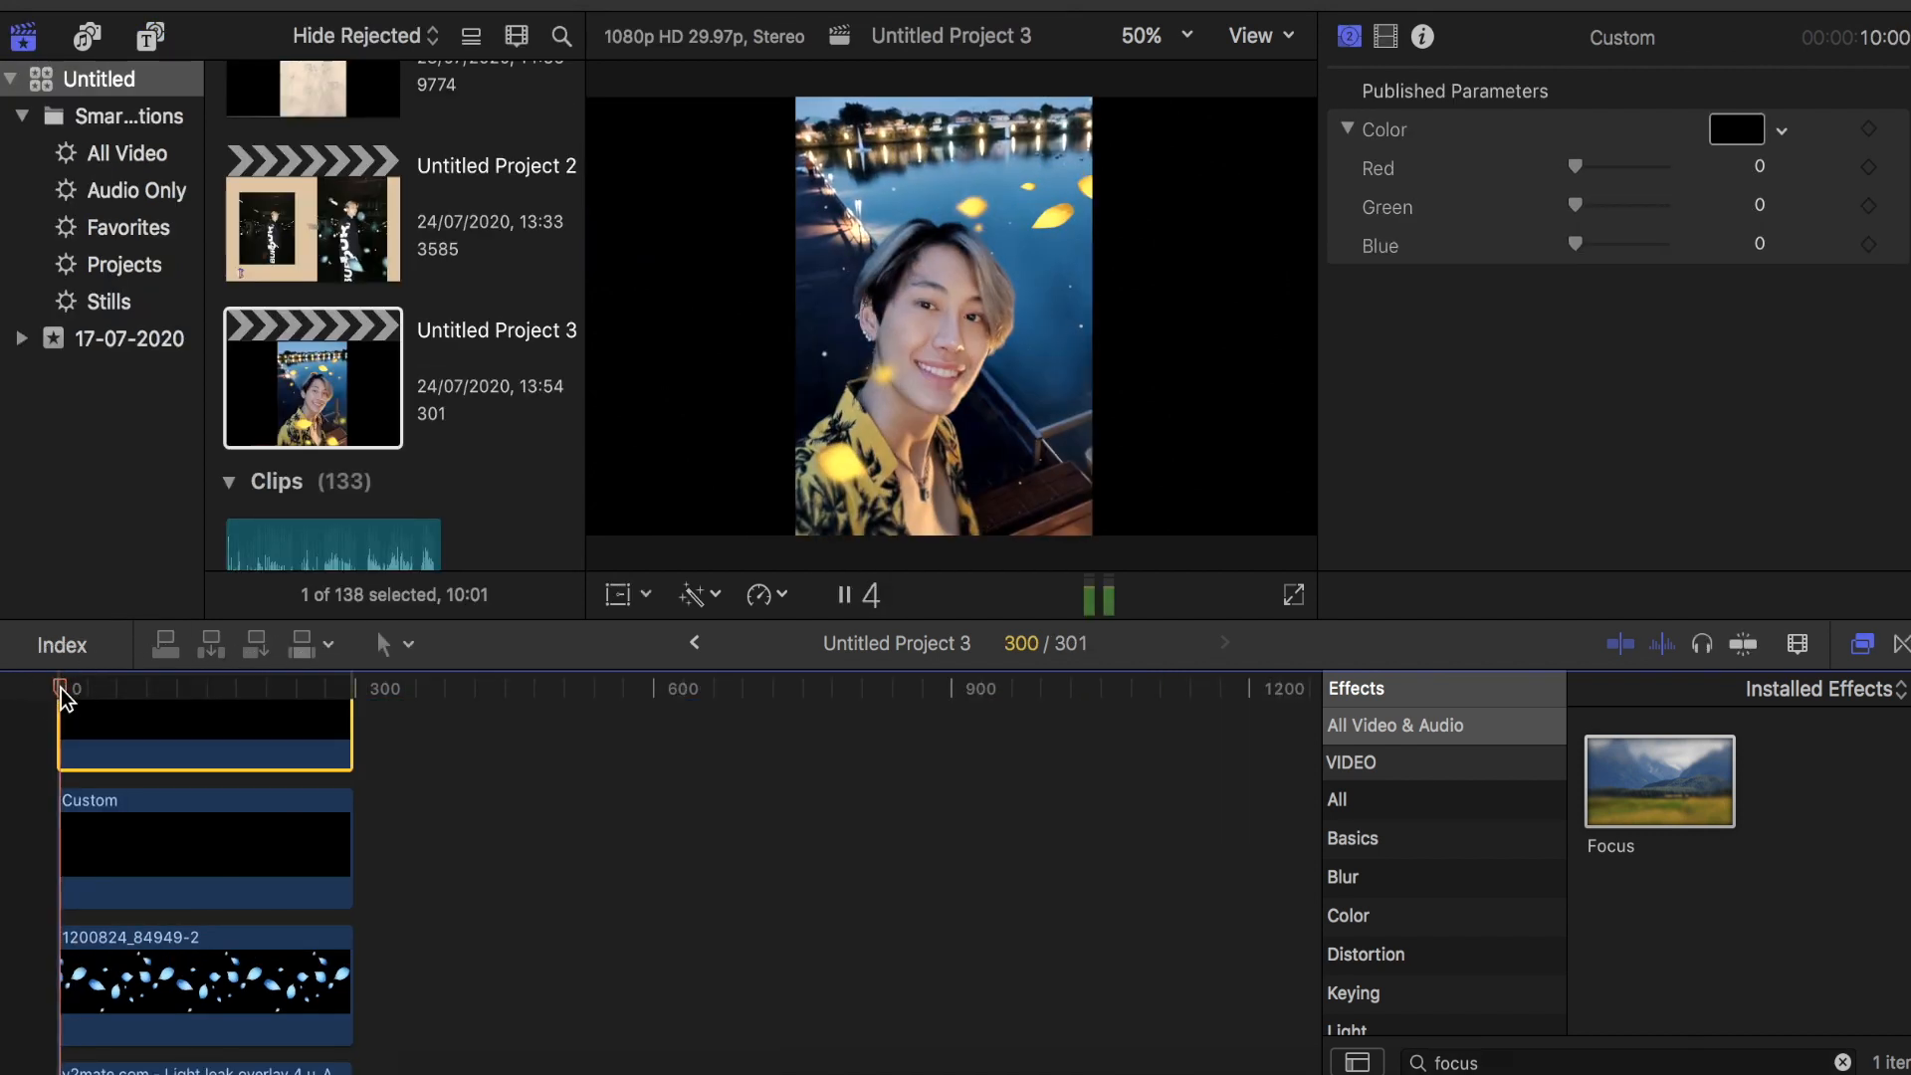